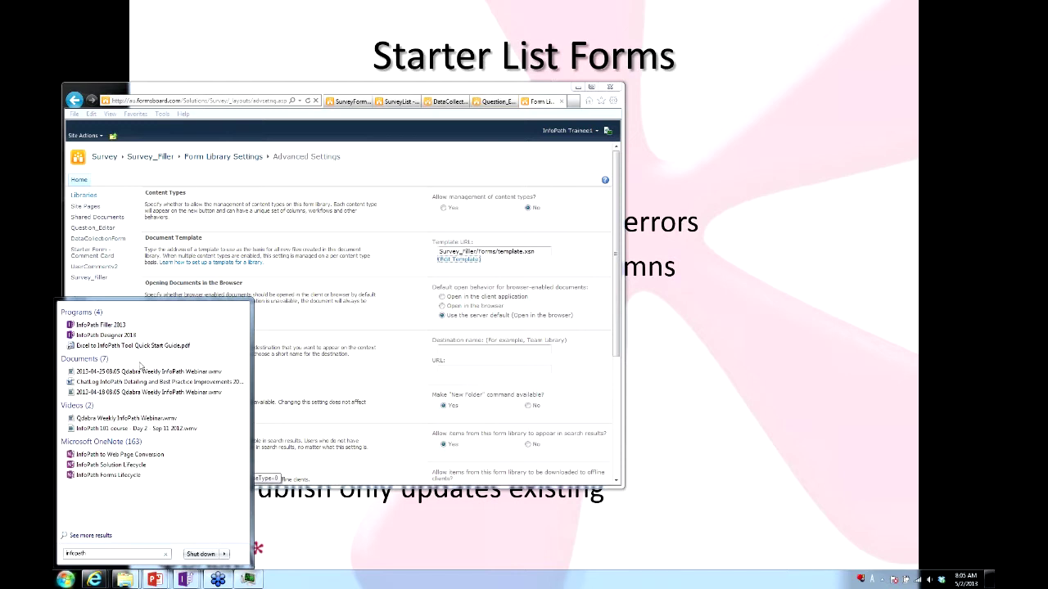
# Launch InfoPath Designer 2013 from the Start menu search results.
pyautogui.click(139, 337)
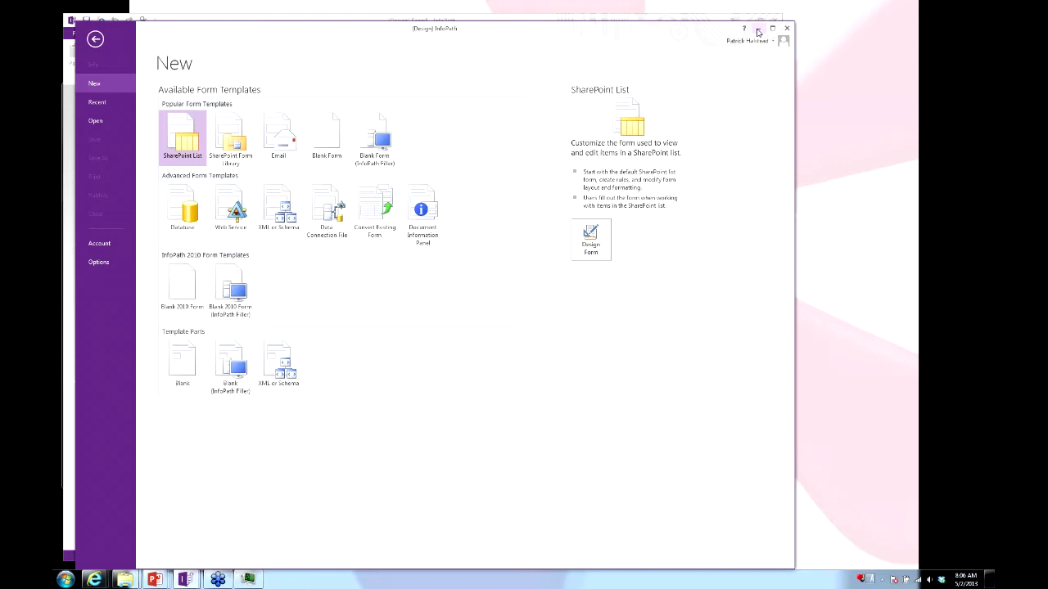
# Switch to the Internet Explorer window showing the SurveyList All Items view.
pyautogui.hotkey('alt', 'Tab')
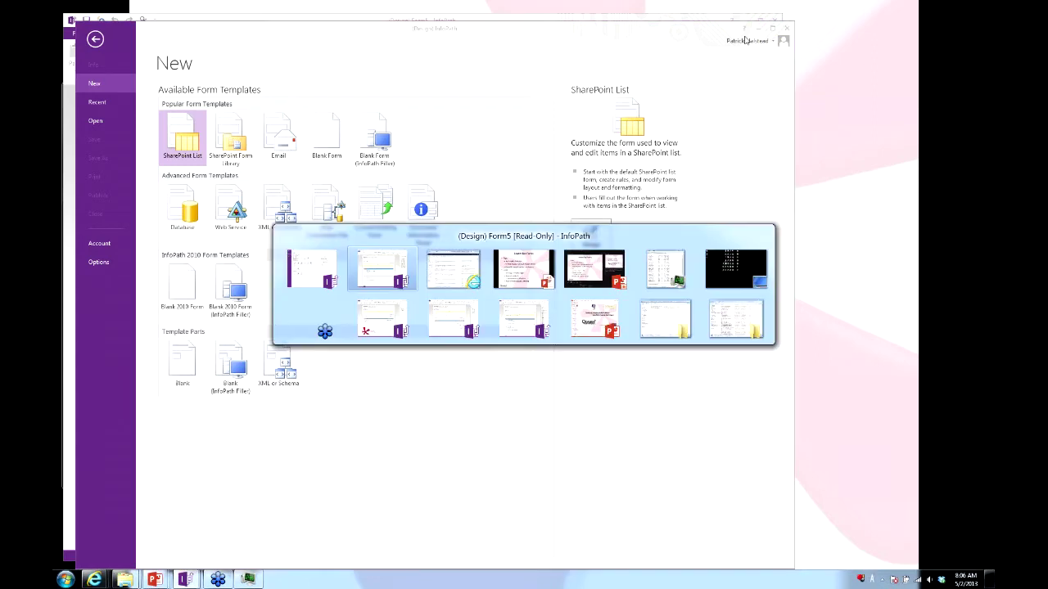
pyautogui.hotkey('alt', 'Tab')
pyautogui.click(397, 101)
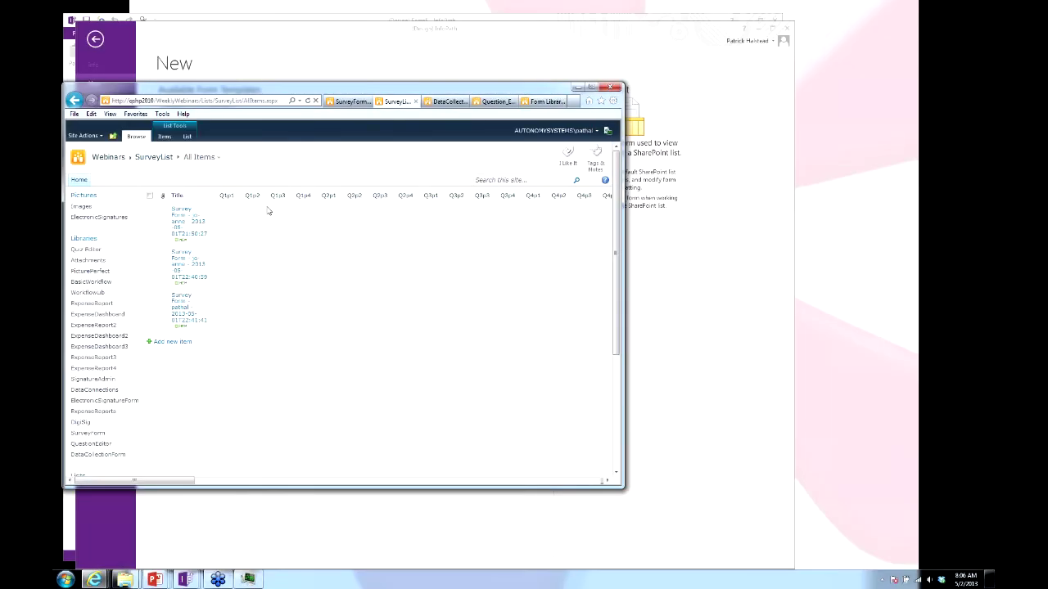
pyautogui.click(171, 342)
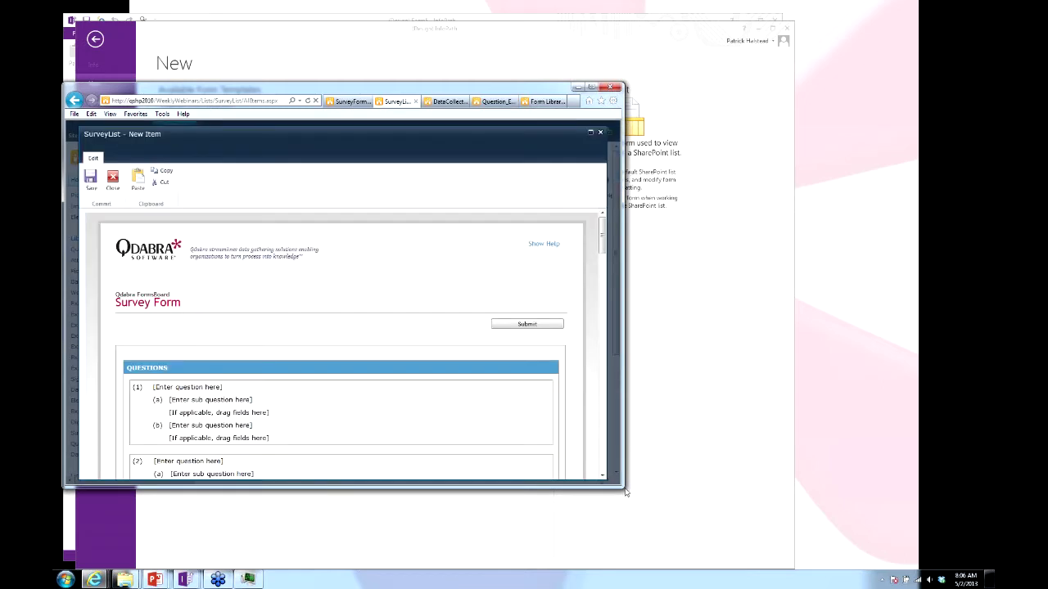
pyautogui.moveTo(645, 504); pyautogui.dragTo(727, 536)
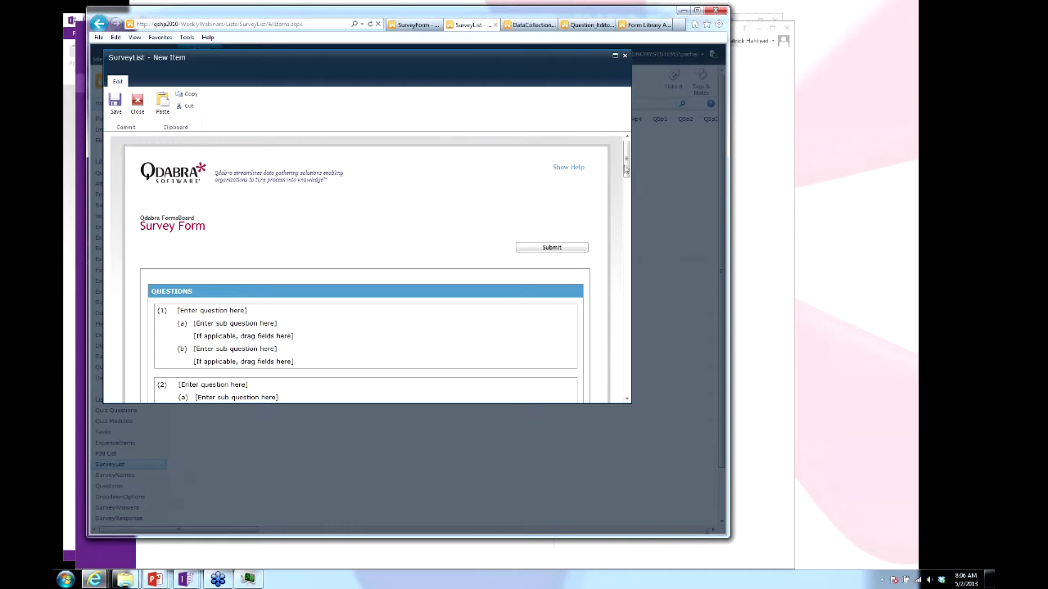
pyautogui.scroll(-4, 622, 238)
pyautogui.scroll(1, 615, 215)
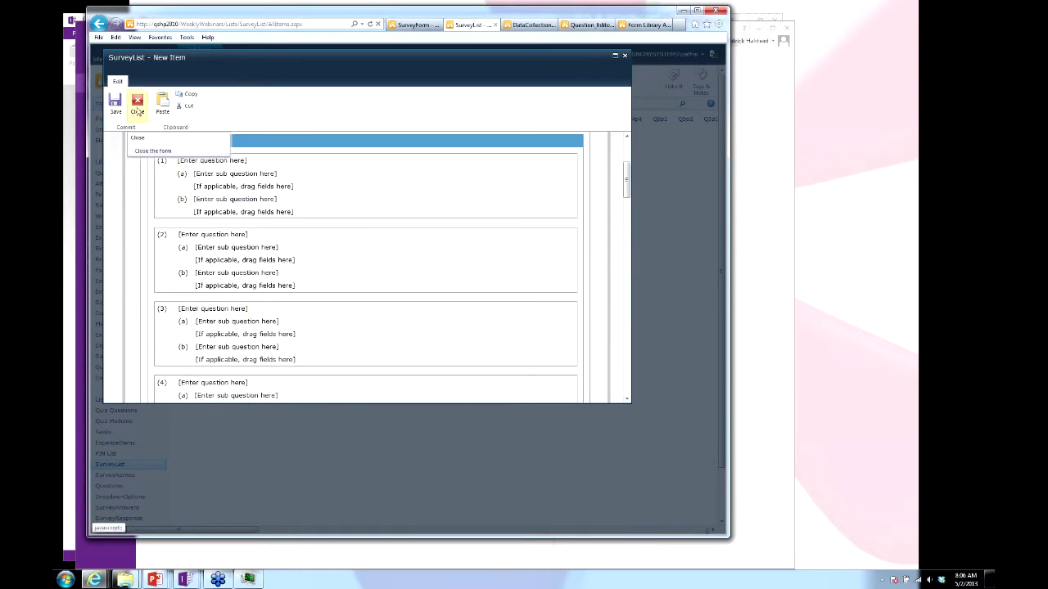
pyautogui.press('Escape')
pyautogui.hotkey('alt', 'Tab')
pyautogui.hotkey('alt', 'Tab')
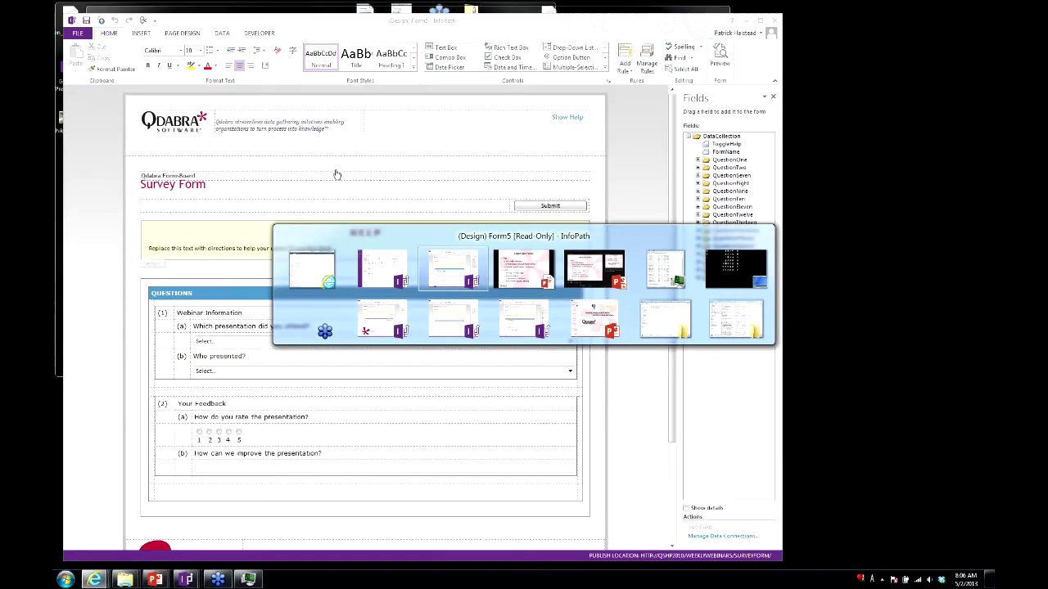
# Bring the Survey Form designer window forward and make it slightly taller.
pyautogui.hotkey('alt', 'Tab')
pyautogui.hotkey('alt', 'Tab')
pyautogui.hotkey('alt', 'Tab')
pyautogui.hotkey('alt', 'Tab')
pyautogui.hotkey('alt', 'Tab')
pyautogui.hotkey('alt', 'Tab')
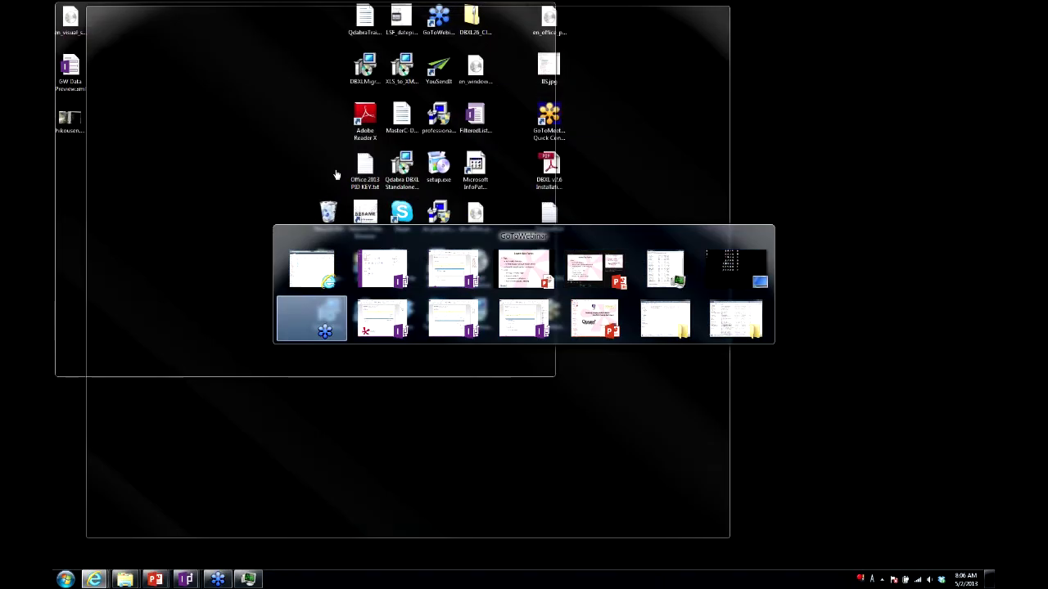
pyautogui.hotkey('alt', 'Tab')
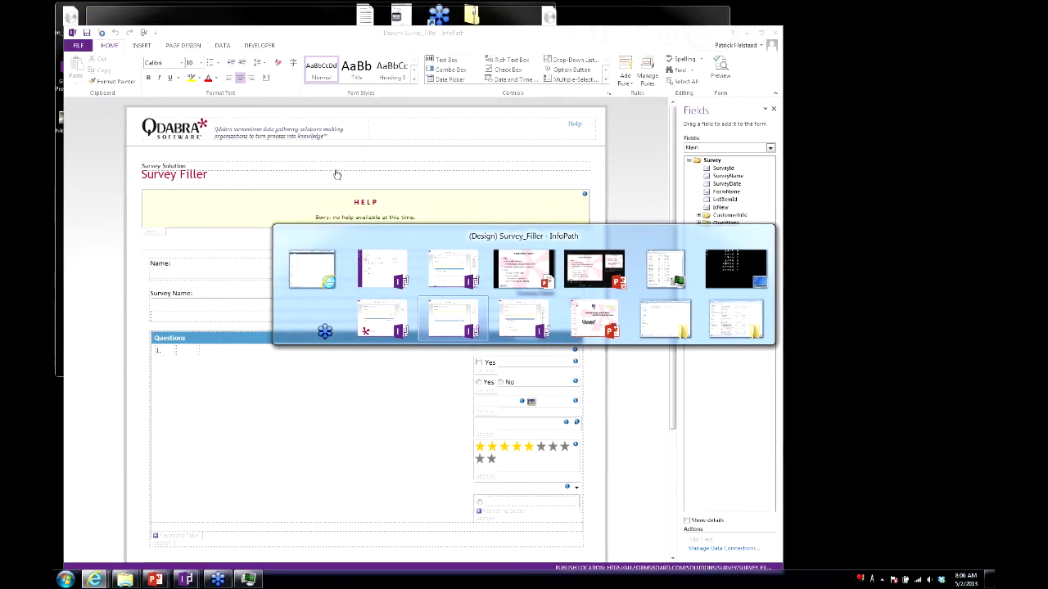
pyautogui.hotkey('alt', 'Tab')
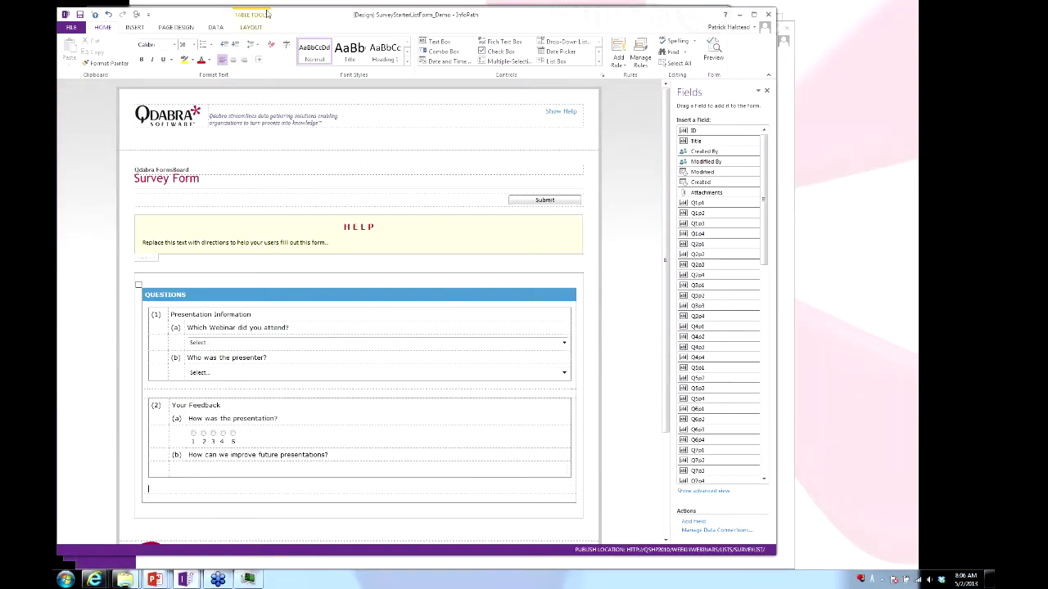
pyautogui.moveTo(301, 17); pyautogui.dragTo(307, 12)
pyautogui.moveTo(784, 552); pyautogui.dragTo(779, 560)
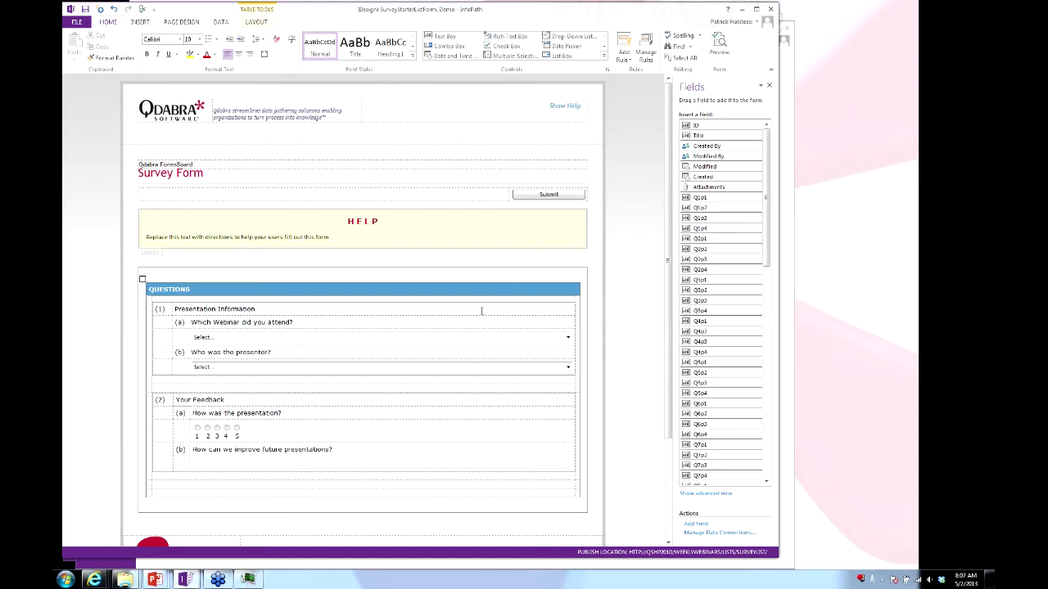
pyautogui.hotkey('alt', 'Tab')
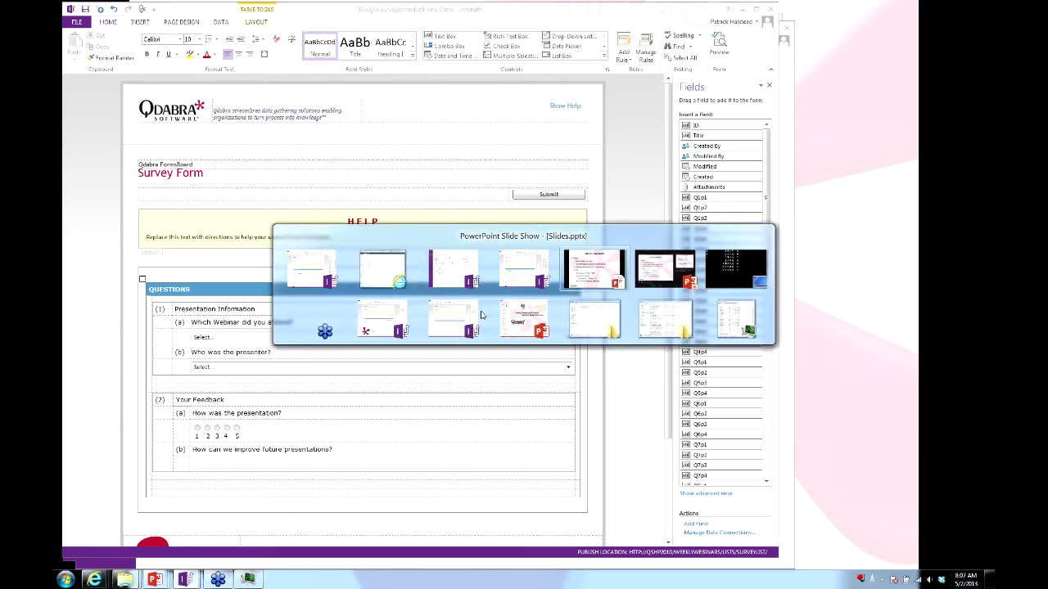
pyautogui.press('Escape')
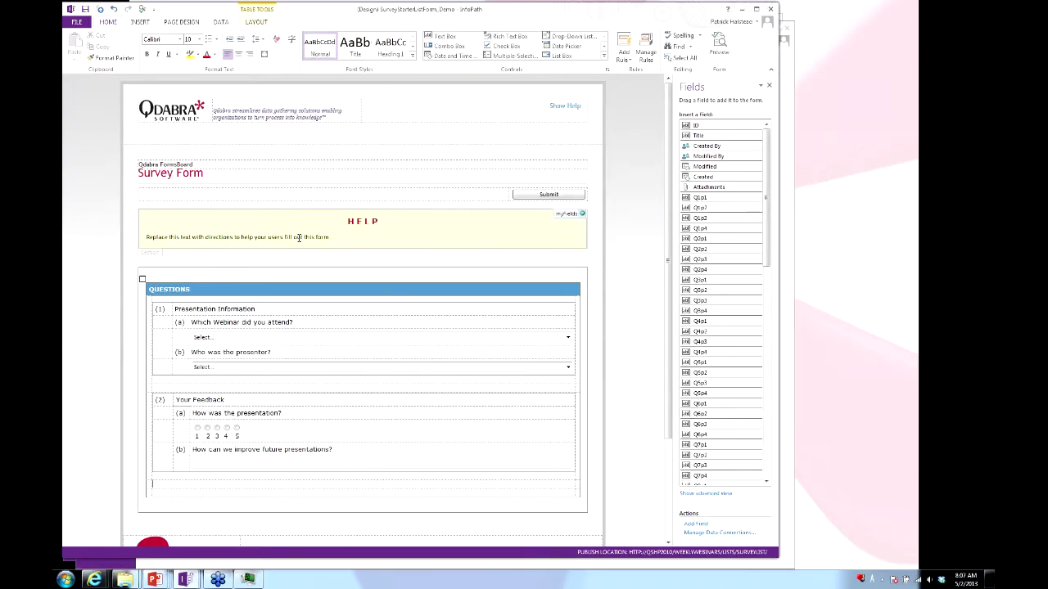
pyautogui.scroll(-3, 454, 299)
pyautogui.scroll(3, 311, 428)
pyautogui.scroll(-3, 260, 172)
pyautogui.scroll(2, 212, 213)
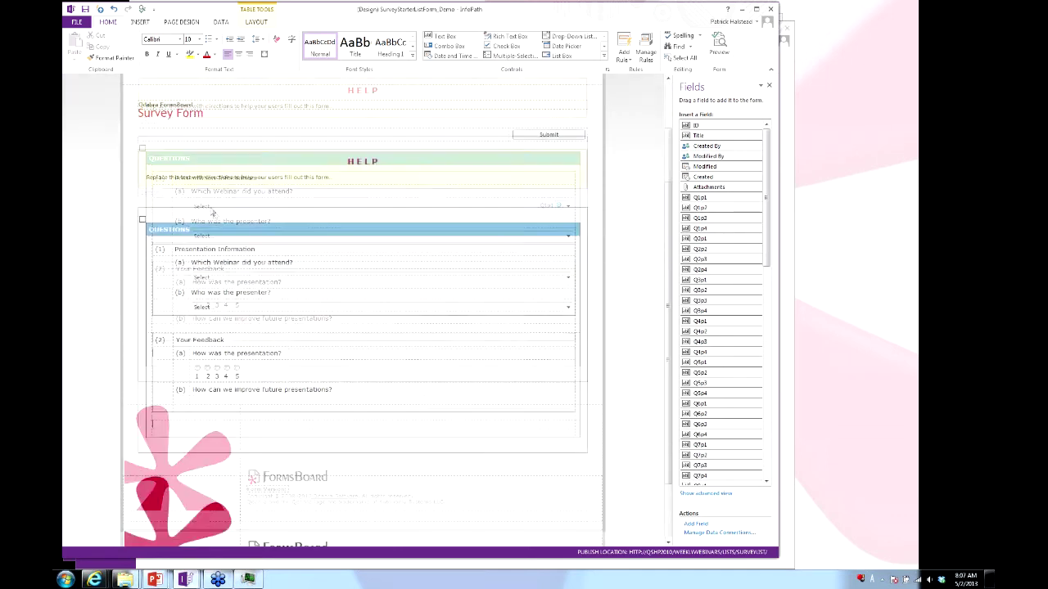
pyautogui.scroll(3, 212, 213)
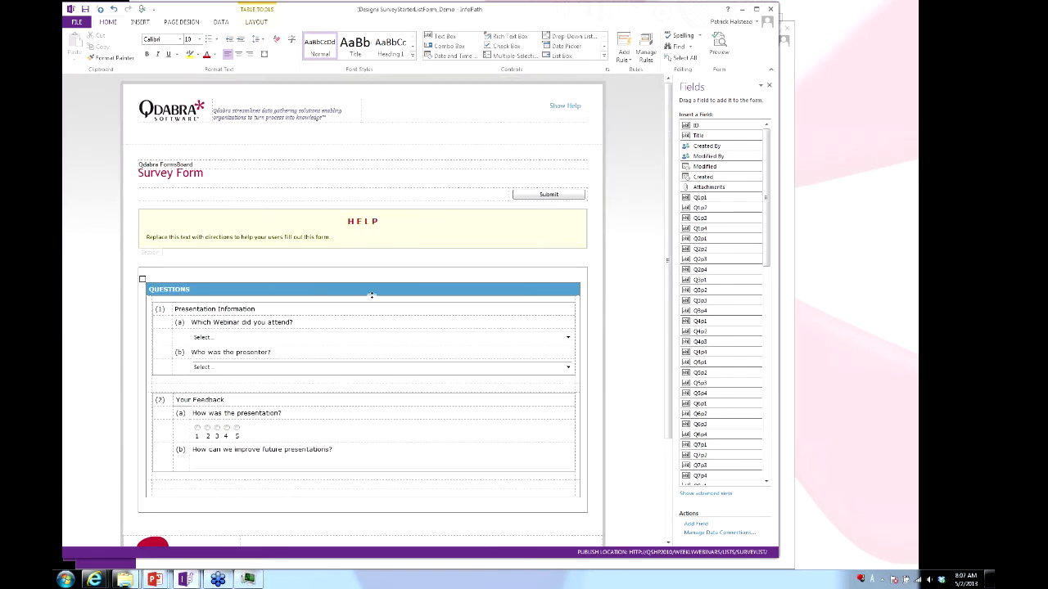
# In File Explorer, open the Demo 1 folder and choose Design on SurveyStarterListForm.xsn.
pyautogui.hotkey('alt', 'Tab')
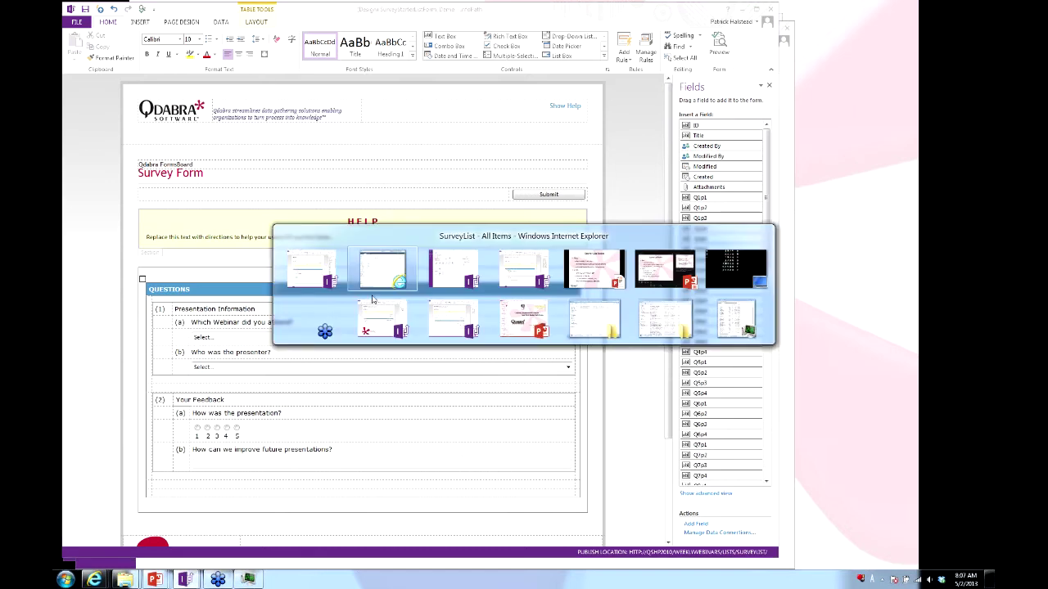
pyautogui.press('Tab')
pyautogui.press('Tab')
pyautogui.press('Tab')
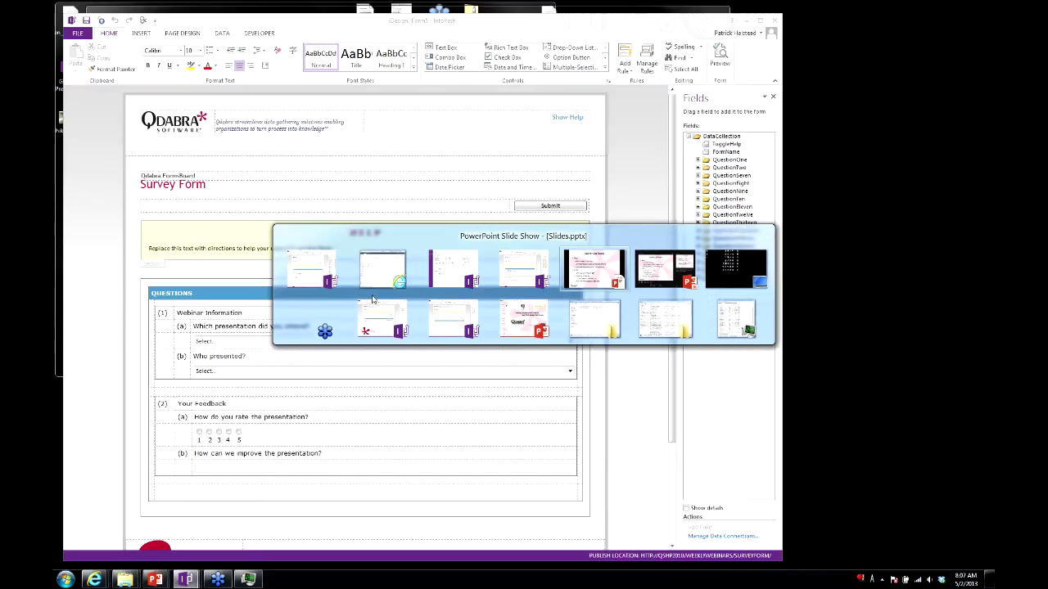
pyautogui.hotkey('shift', 'Tab')
pyautogui.hotkey('shift', 'Tab')
pyautogui.hotkey('shift', 'Tab')
pyautogui.hotkey('shift', 'Tab')
pyautogui.hotkey('shift', 'Tab')
pyautogui.hotkey('shift', 'Tab')
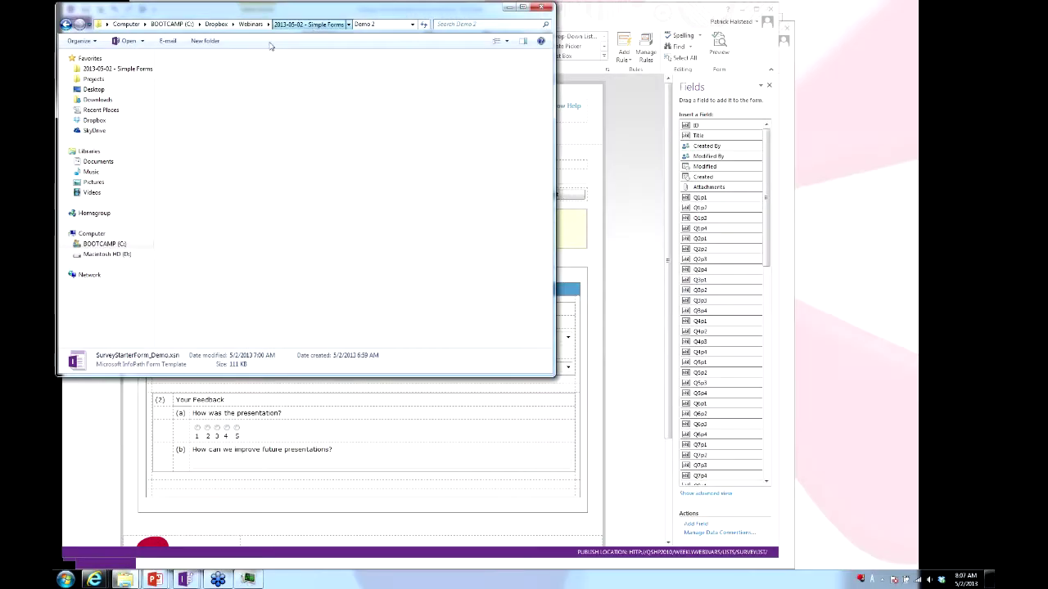
pyautogui.doubleClick(203, 69)
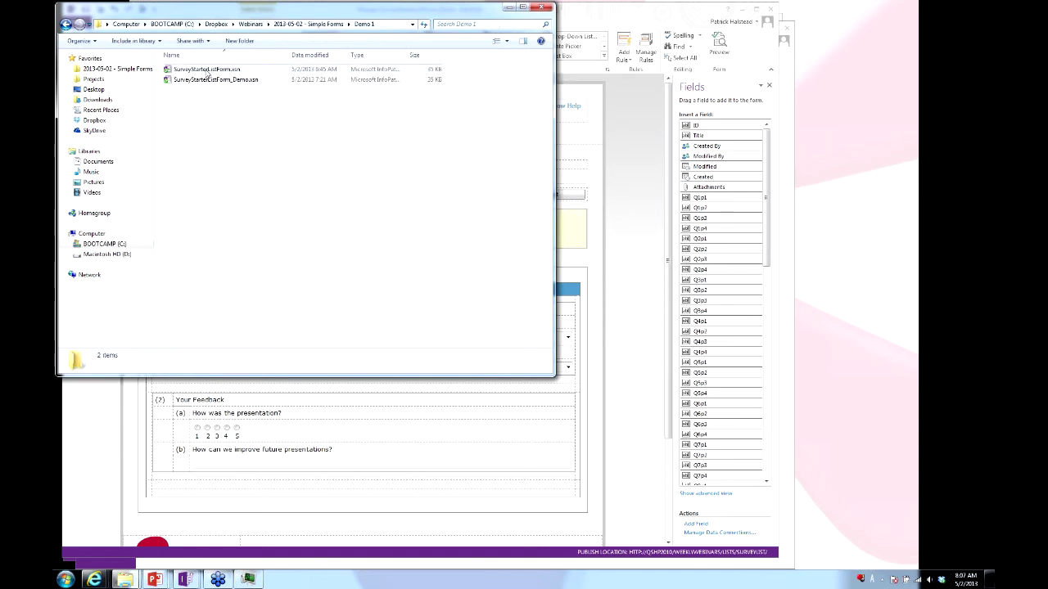
pyautogui.rightClick(206, 72)
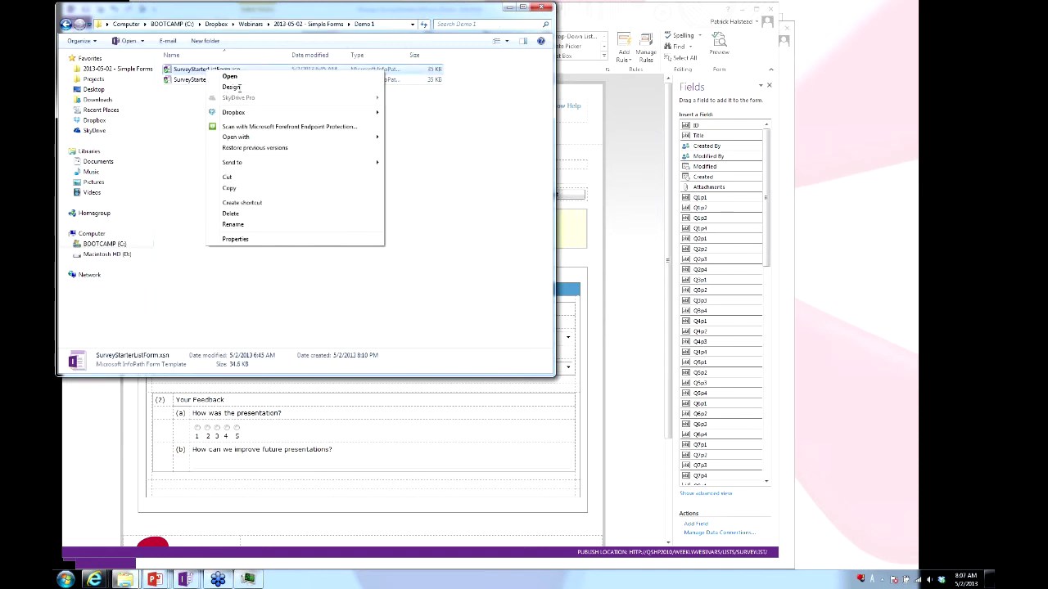
pyautogui.click(233, 88)
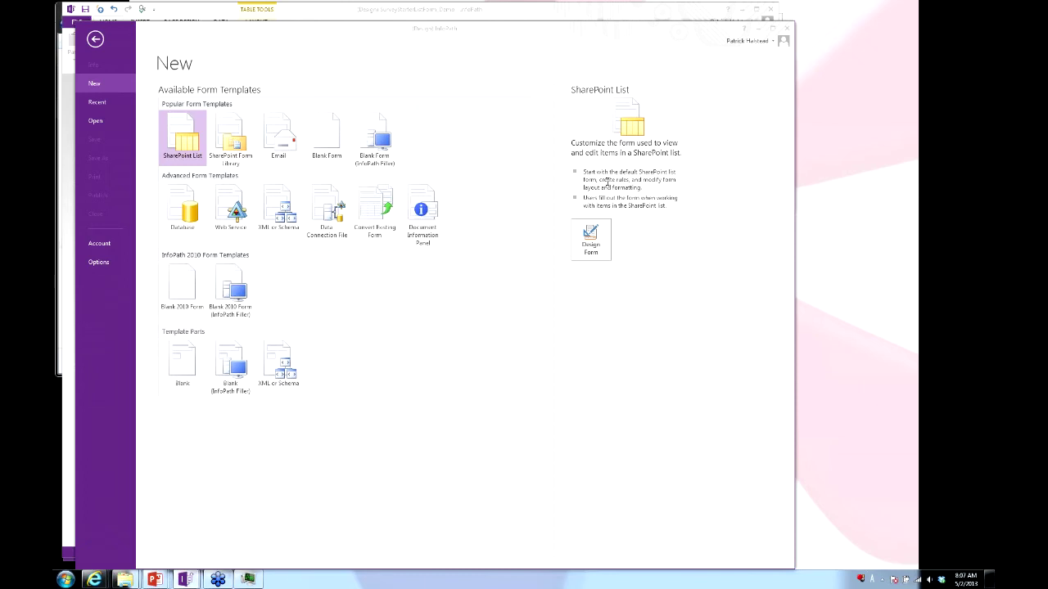
# Select question 1's placeholder in the loaded starter form, then scroll back to the top.
pyautogui.moveTo(686, 182); pyautogui.dragTo(667, 167)
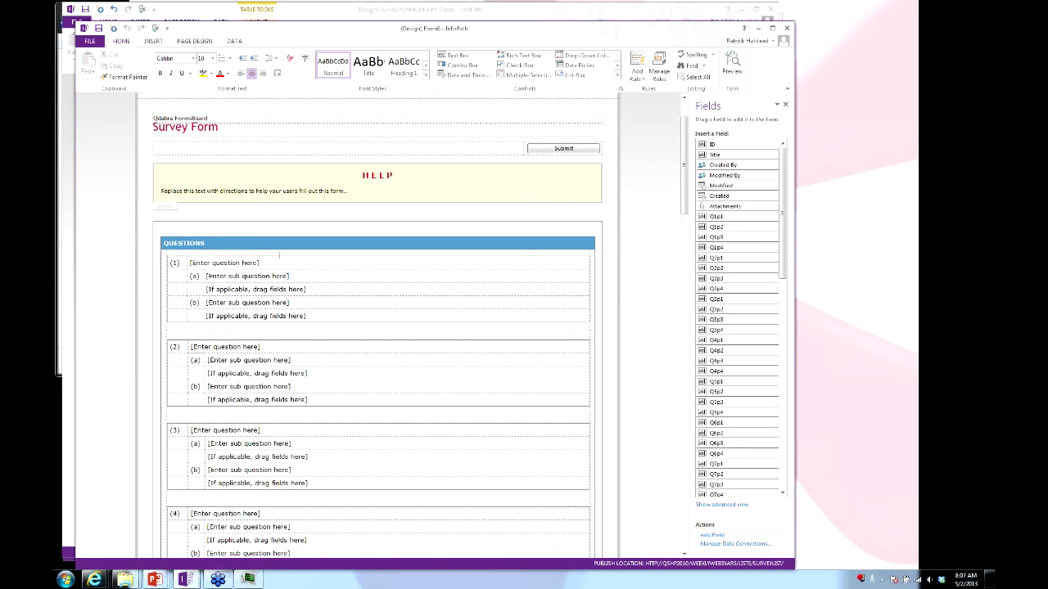
pyautogui.click(278, 264)
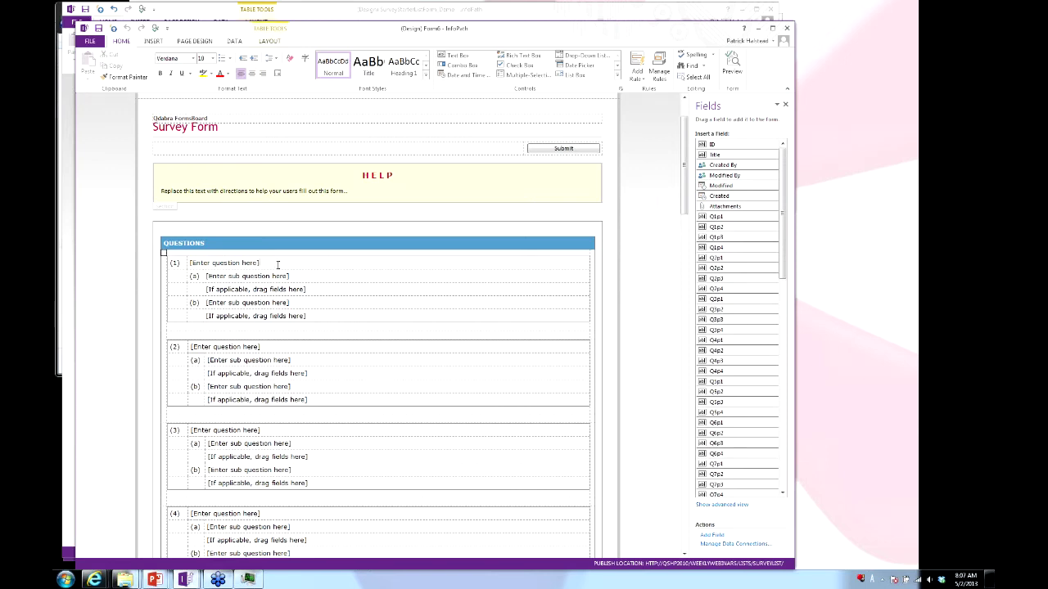
pyautogui.click(277, 266)
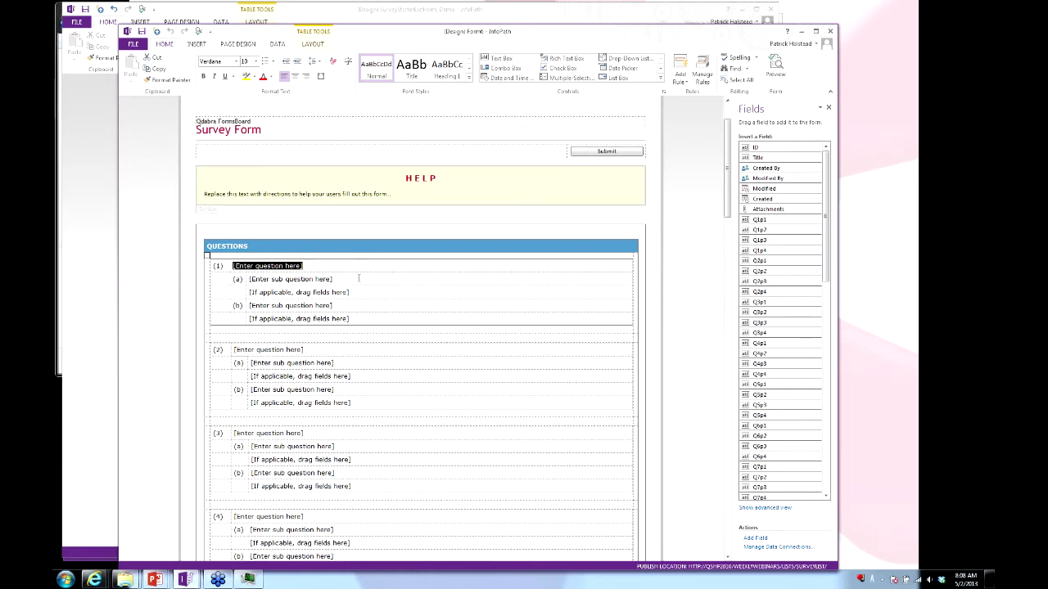
pyautogui.click(358, 279)
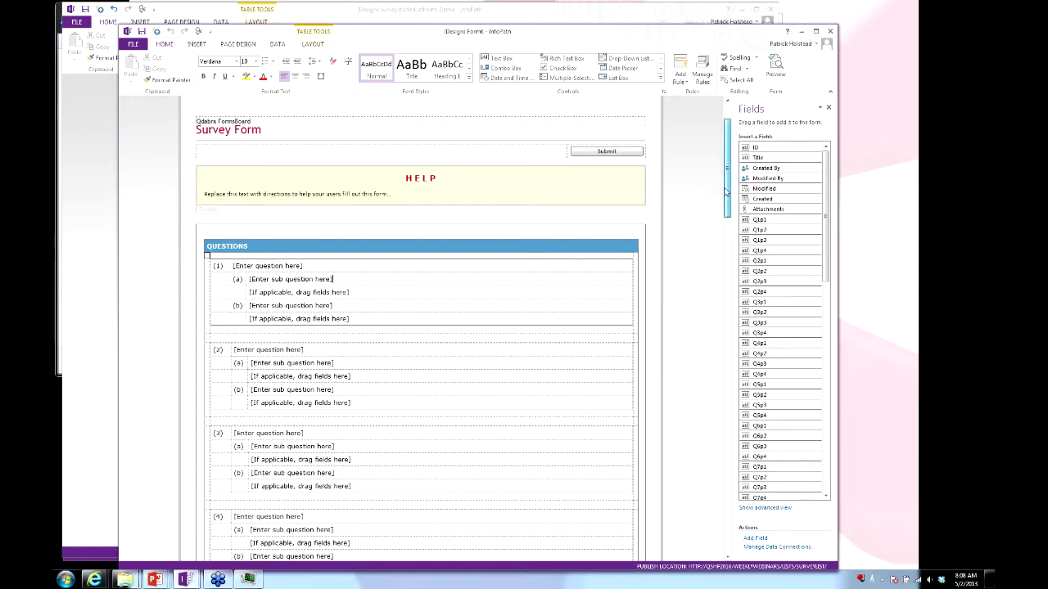
pyautogui.scroll(2, 726, 192)
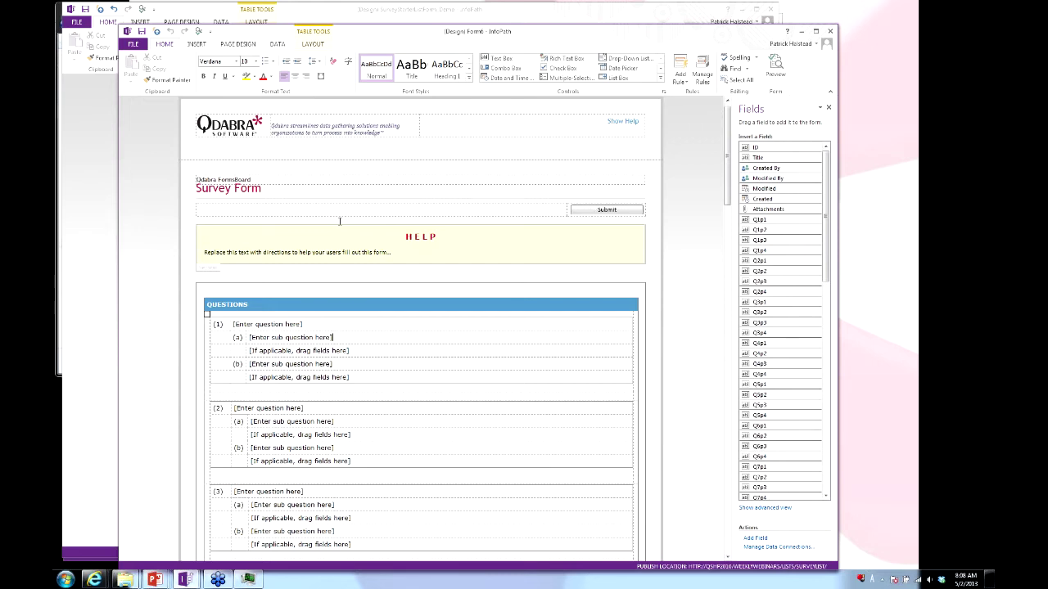
pyautogui.click(133, 44)
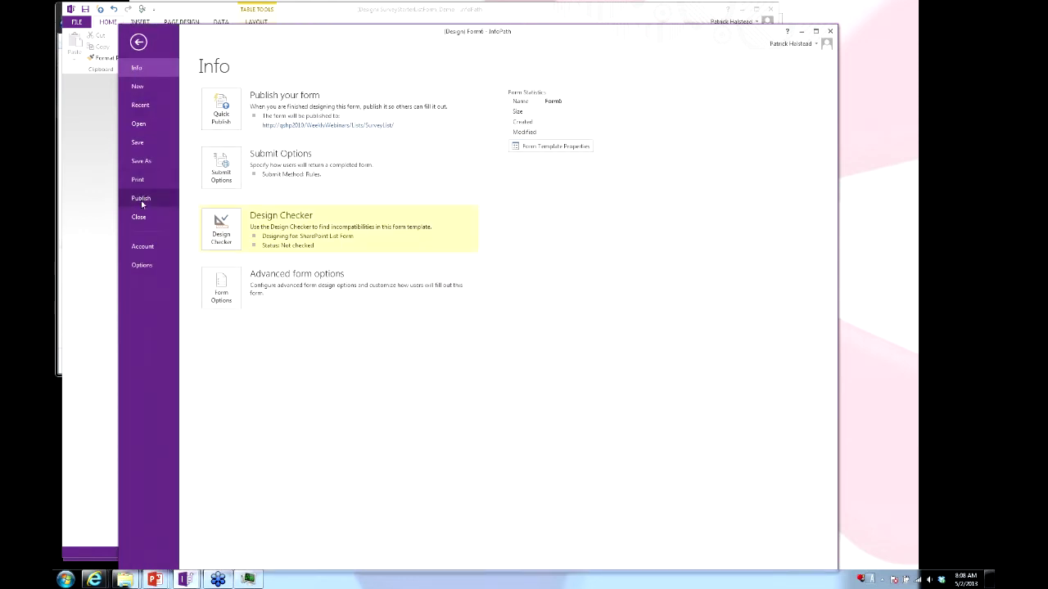
pyautogui.click(141, 202)
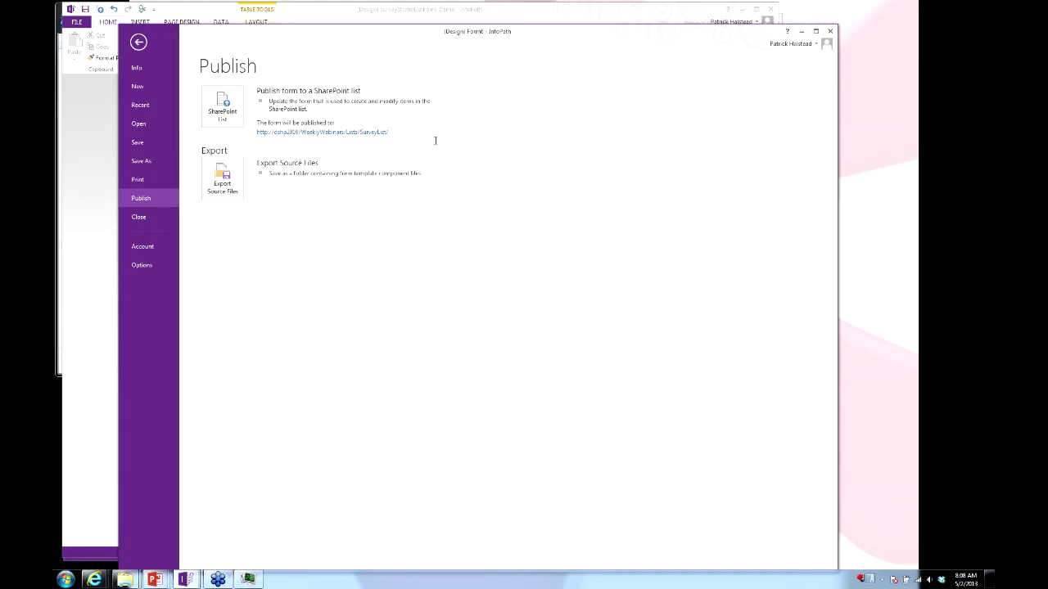
pyautogui.press('Escape')
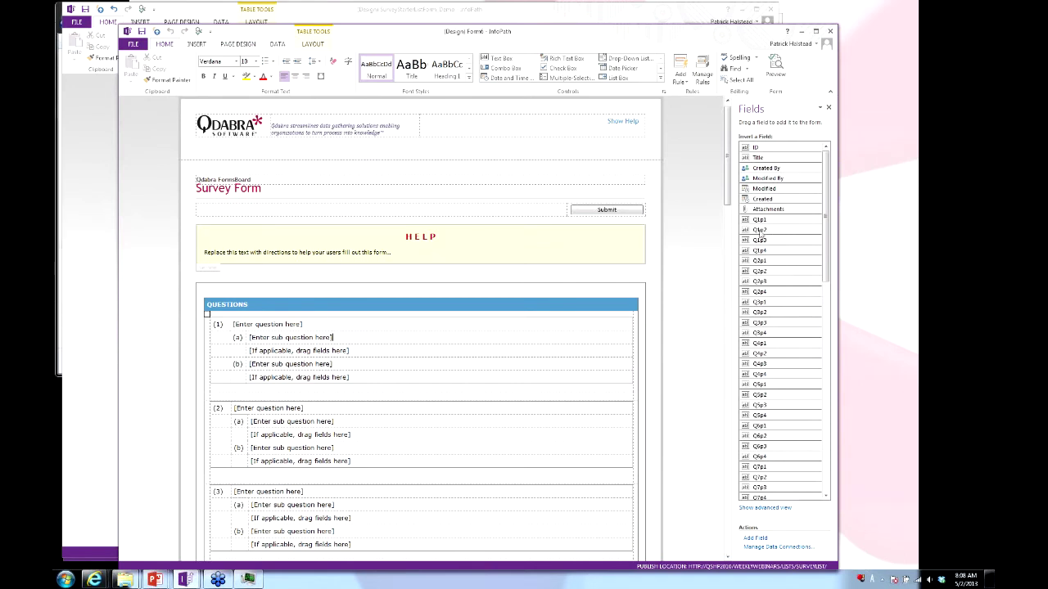
# Title question 1 'Presentation Feedback' and set it in Verdana.
pyautogui.click(369, 340)
pyautogui.click(369, 340)
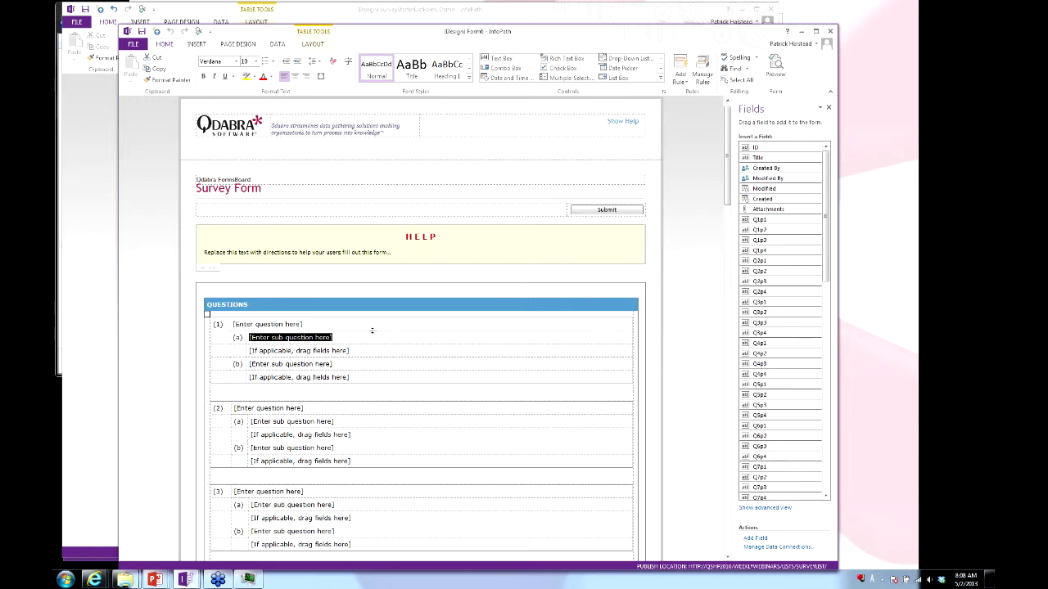
pyautogui.click(371, 326)
pyautogui.click(371, 326)
pyautogui.write('Presentation Feedback')
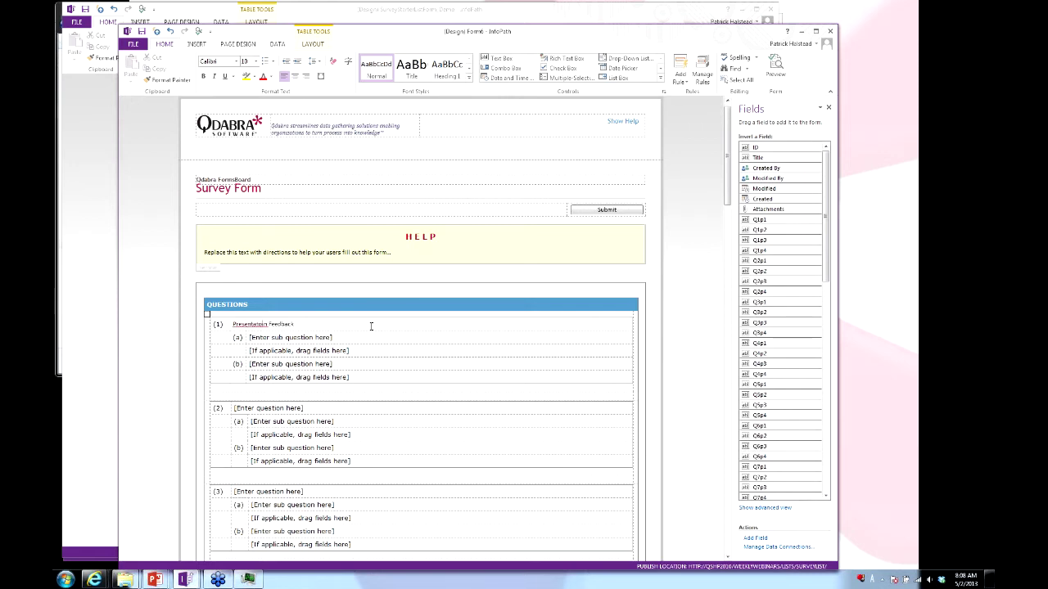
pyautogui.press('BackSpace')
pyautogui.write('o')
pyautogui.hotkey('ctrl', 'a')
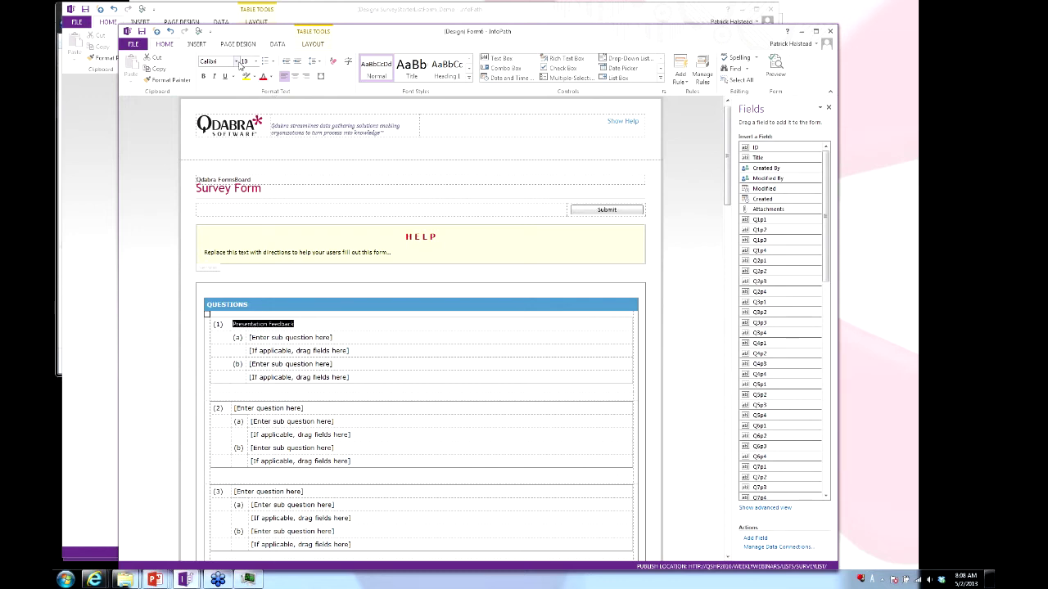
pyautogui.click(238, 63)
pyautogui.write('Verdana')
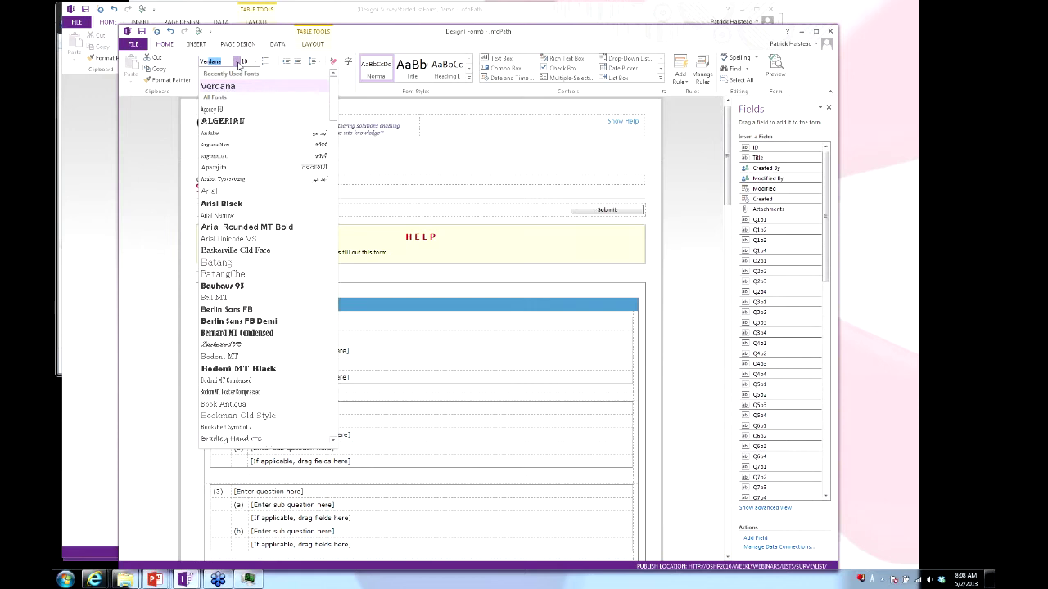
pyautogui.press('Tab')
# Change sub-question (a) to 'Which webinar did you attend' in Verdana.
pyautogui.click(345, 337)
pyautogui.click(346, 338)
pyautogui.write('Which pres')
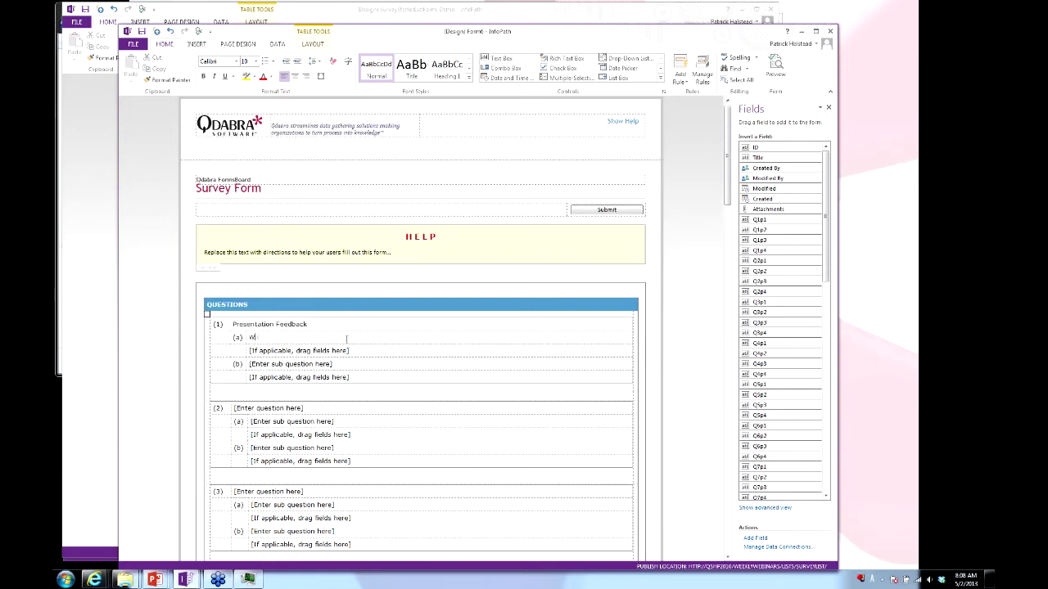
pyautogui.press('BackSpace')
pyautogui.press('BackSpace')
pyautogui.write('webinar did you attend')
pyautogui.hotkey('shift', 'Home')
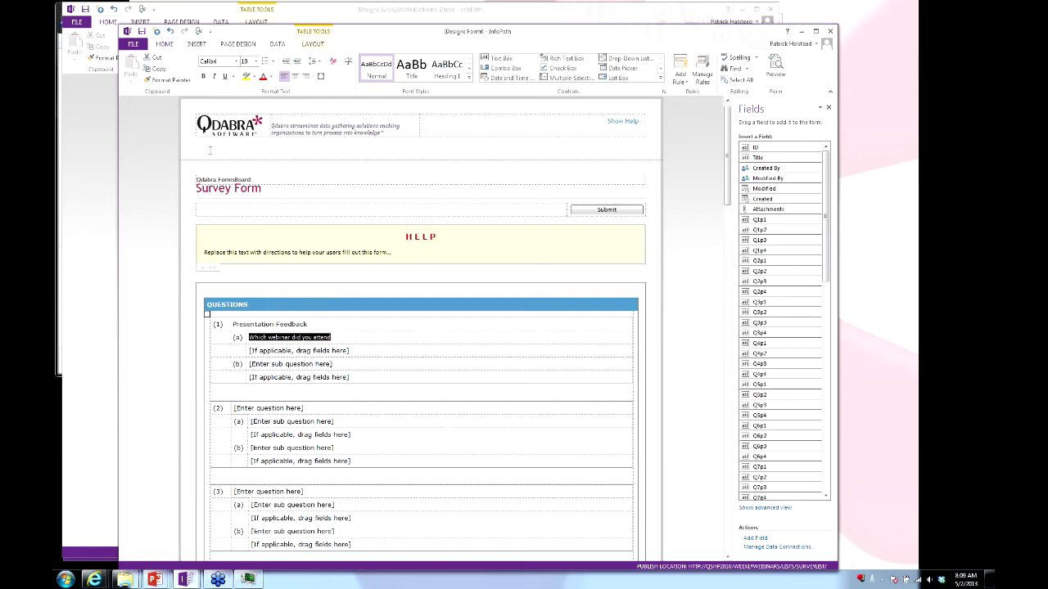
pyautogui.click(237, 62)
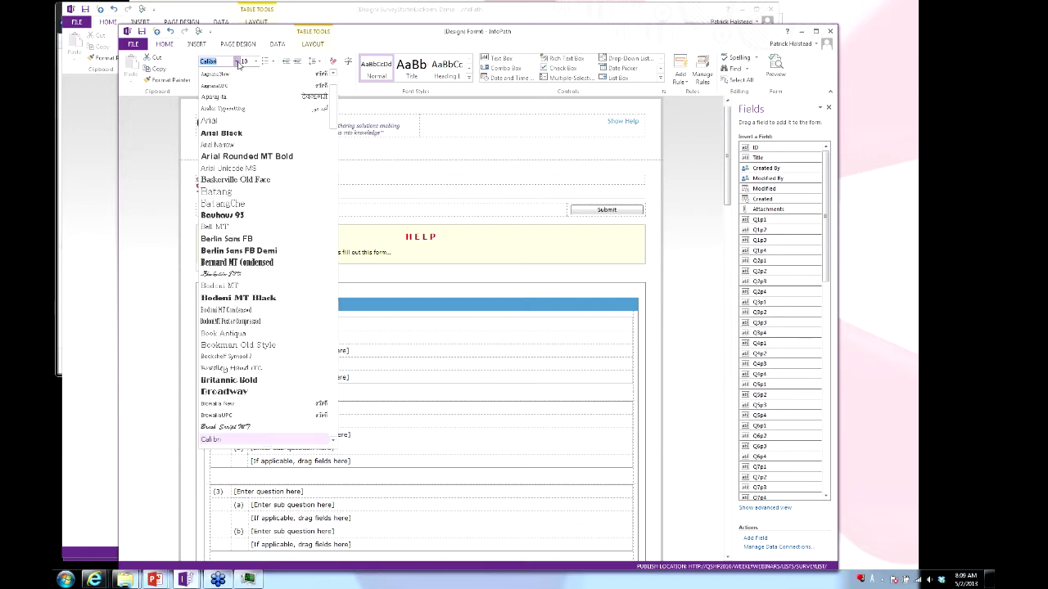
pyautogui.write('Verdana')
pyautogui.press('Tab')
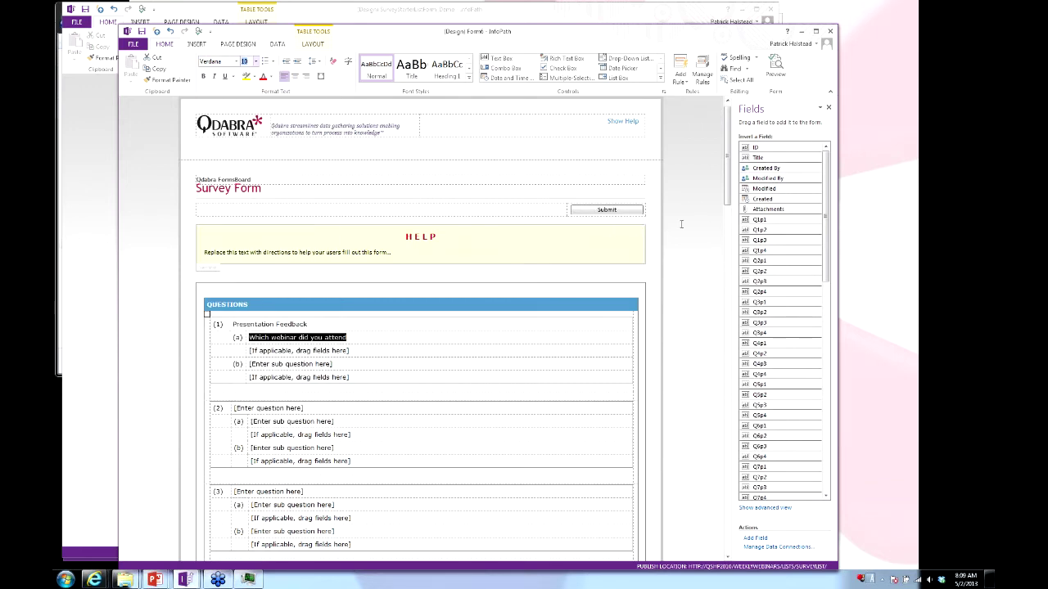
# Delete the drag-fields placeholder line under sub-question (a).
pyautogui.click(389, 350)
pyautogui.click(389, 349)
pyautogui.press('Delete')
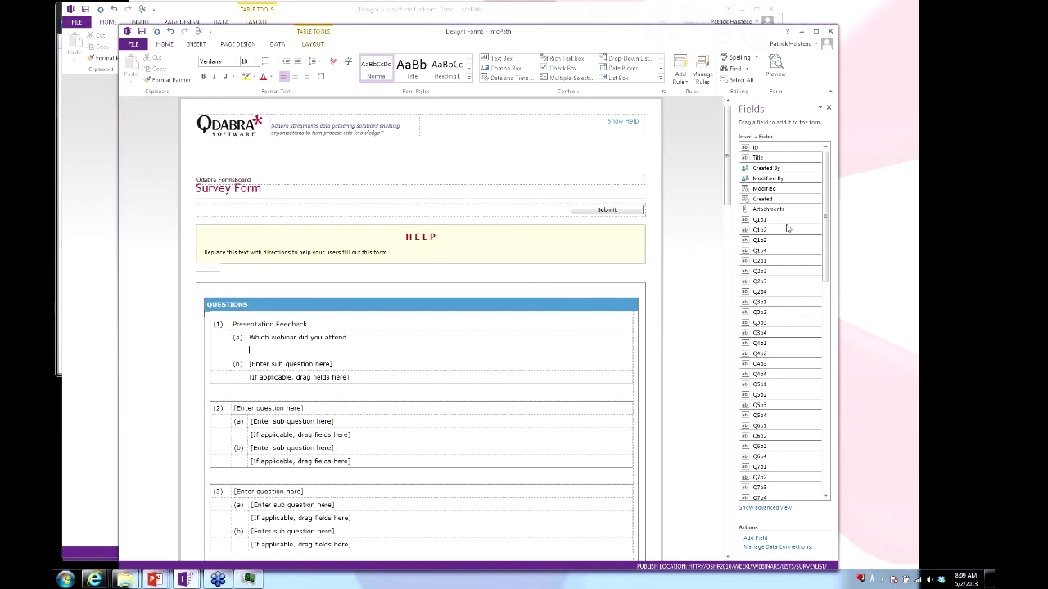
# Insert the Q1p1 field under sub-question (a) and change it to a Drop-Down List Box.
pyautogui.rightClick(788, 223)
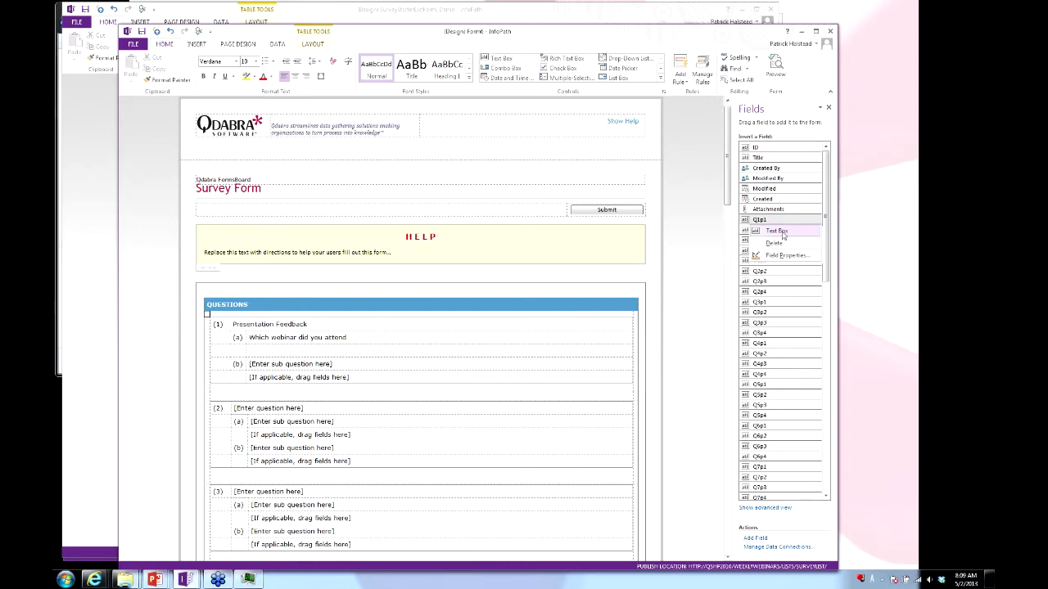
pyautogui.click(779, 232)
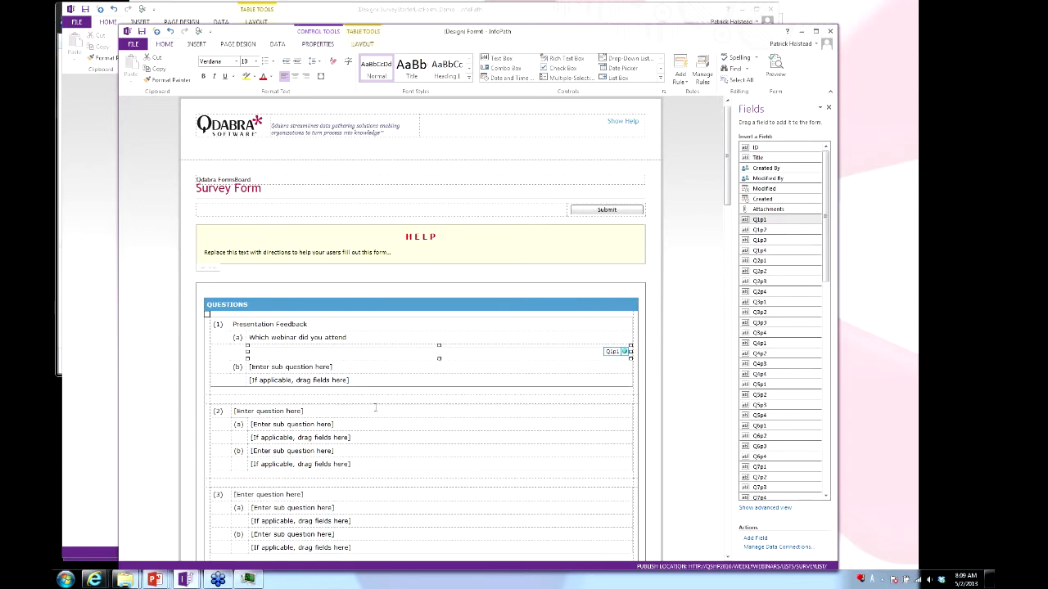
pyautogui.rightClick(343, 354)
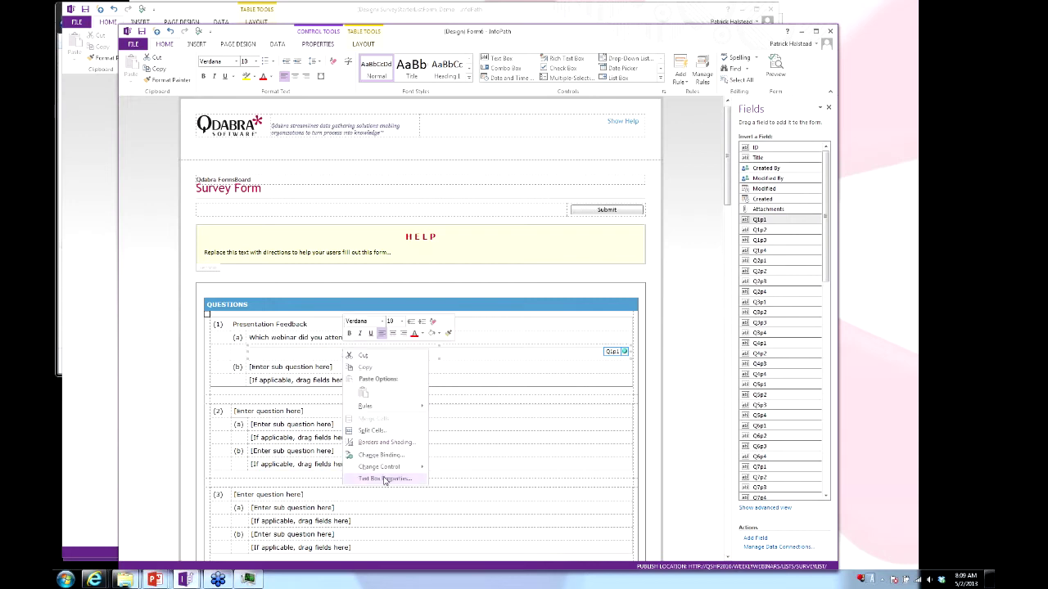
pyautogui.moveTo(393, 468)
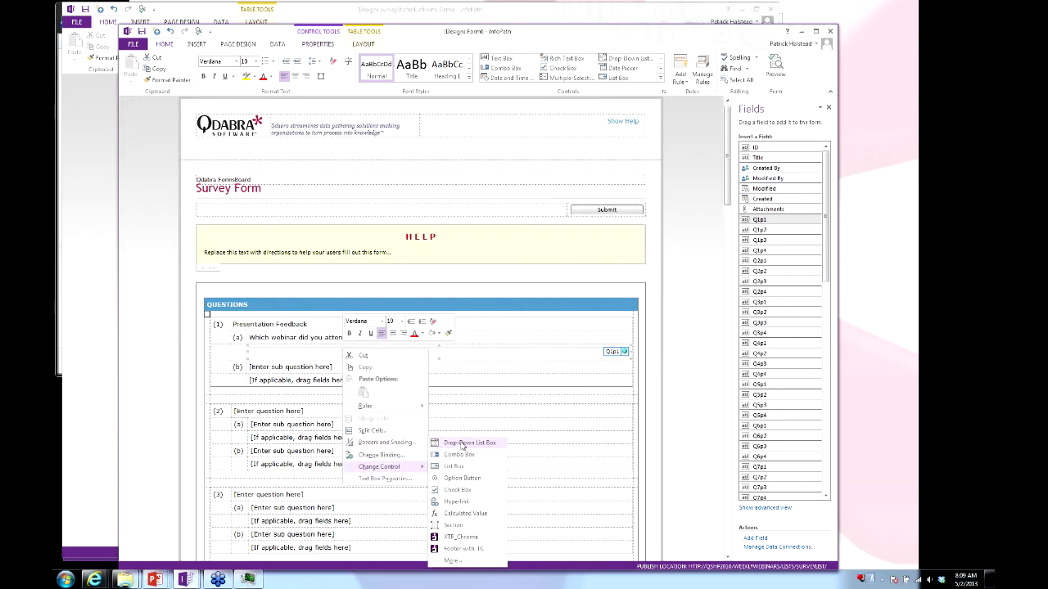
pyautogui.click(463, 443)
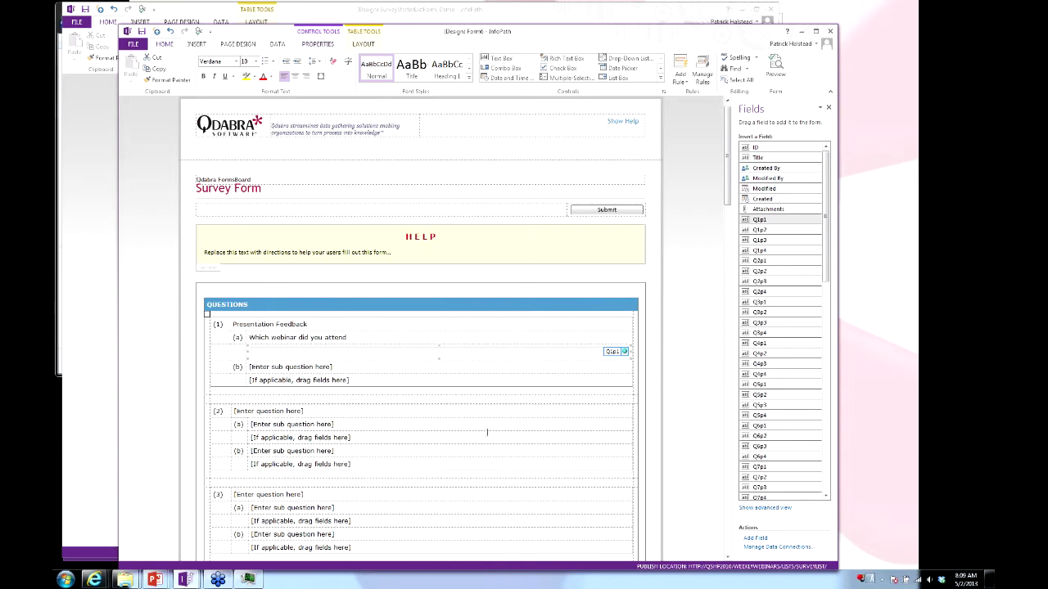
# Add a 'Select...' choice to the drop-down list's properties.
pyautogui.rightClick(520, 357)
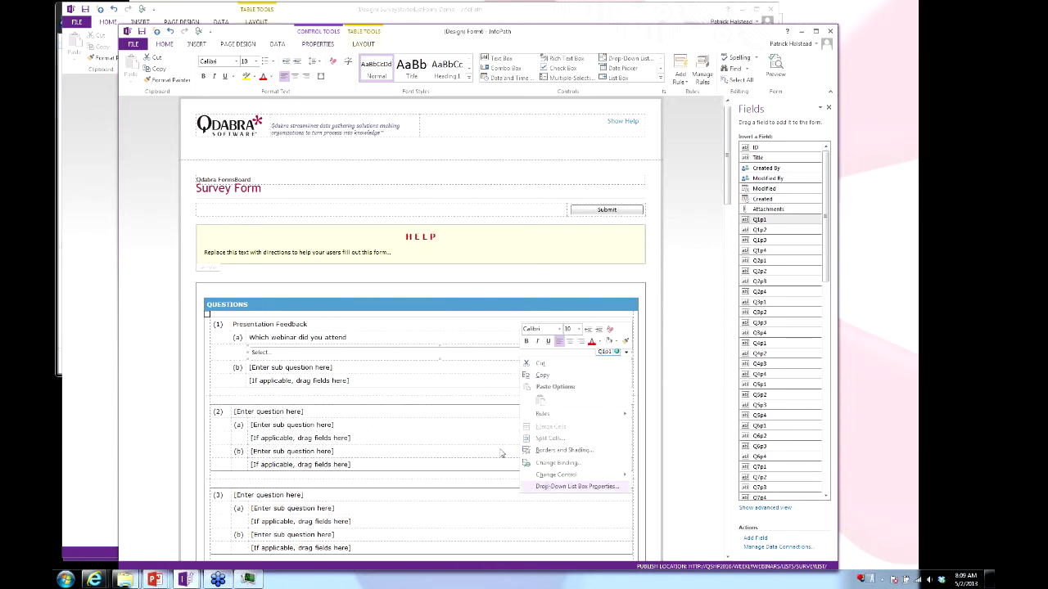
pyautogui.click(578, 486)
pyautogui.click(564, 308)
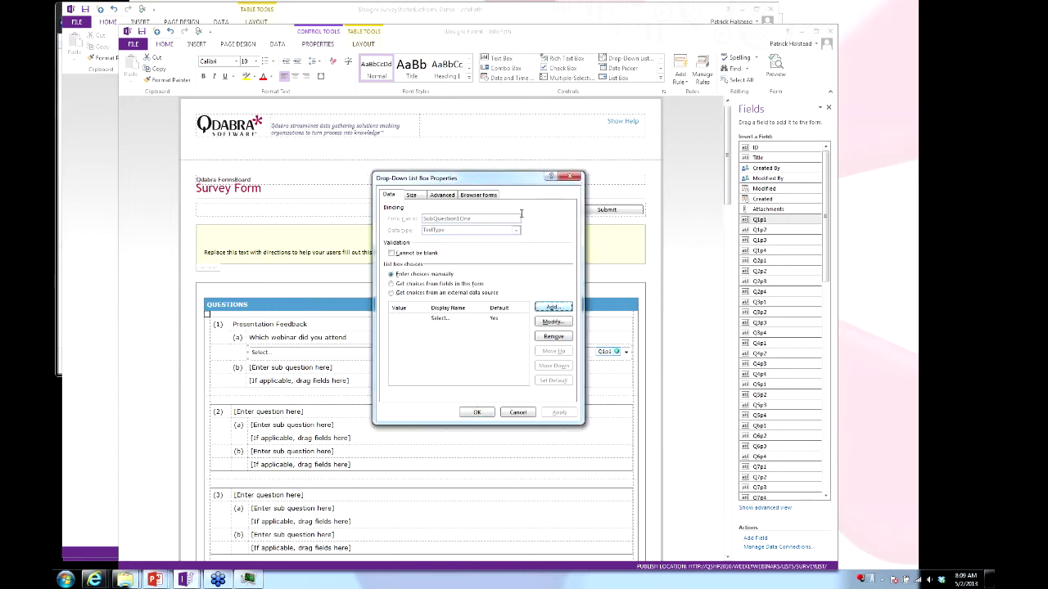
pyautogui.click(476, 412)
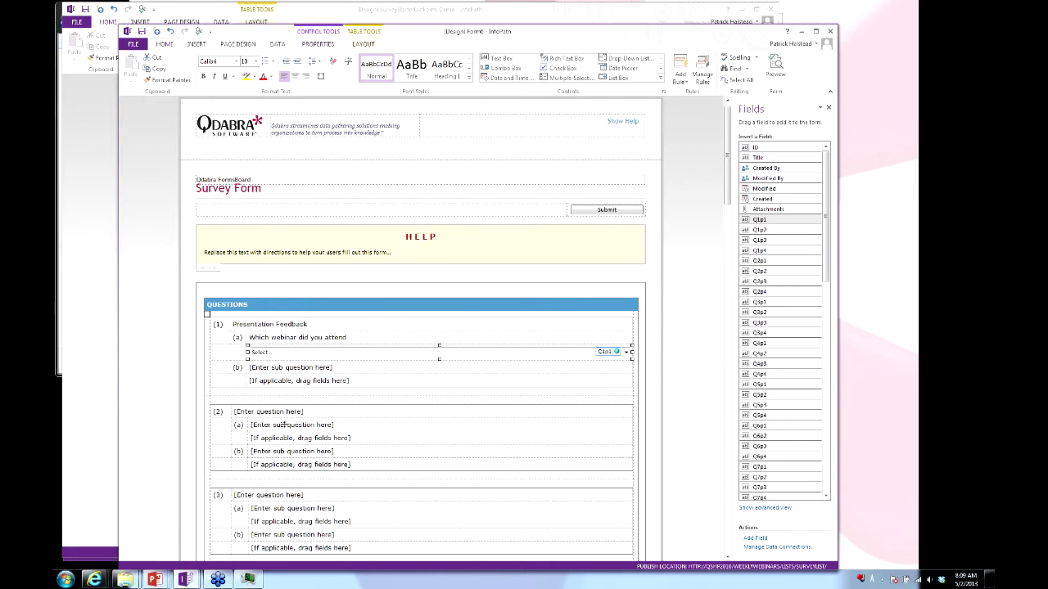
# Delete the table rows holding questions (3) and (4).
pyautogui.scroll(-11, 284, 425)
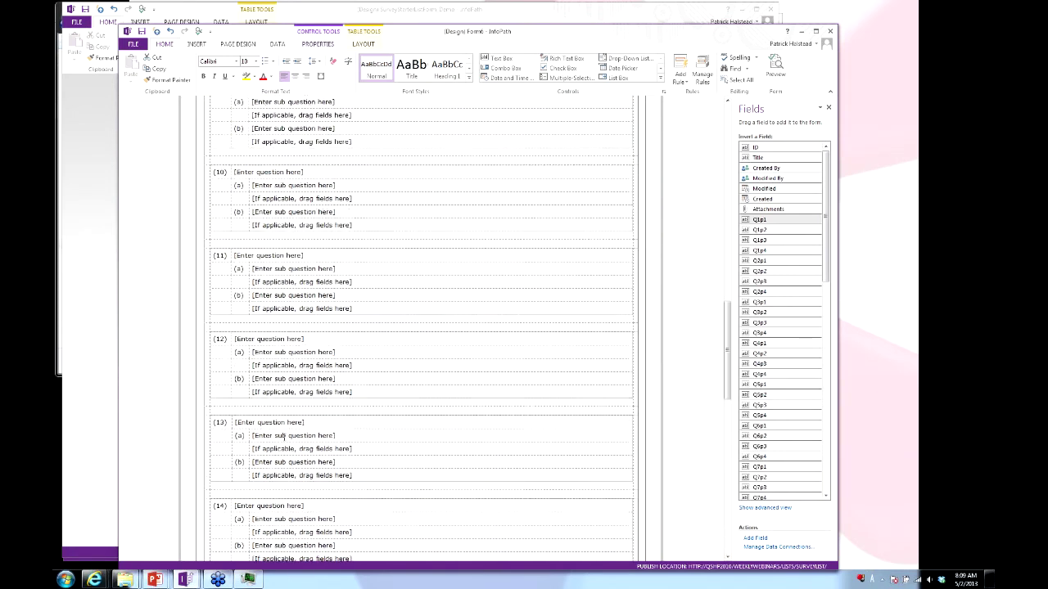
pyautogui.scroll(-6, 284, 436)
pyautogui.scroll(17, 284, 446)
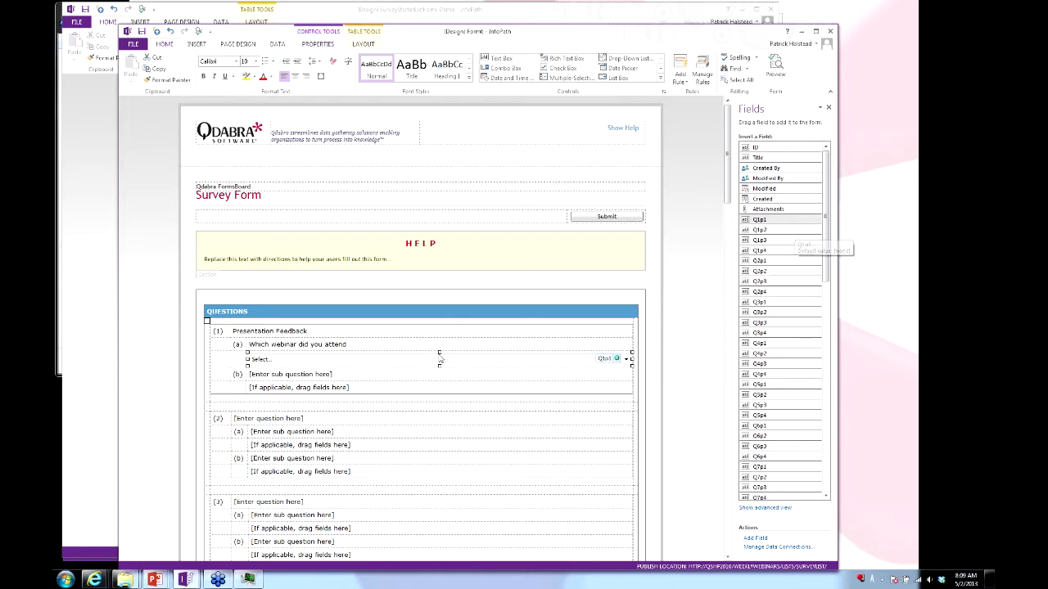
pyautogui.scroll(-3, 286, 267)
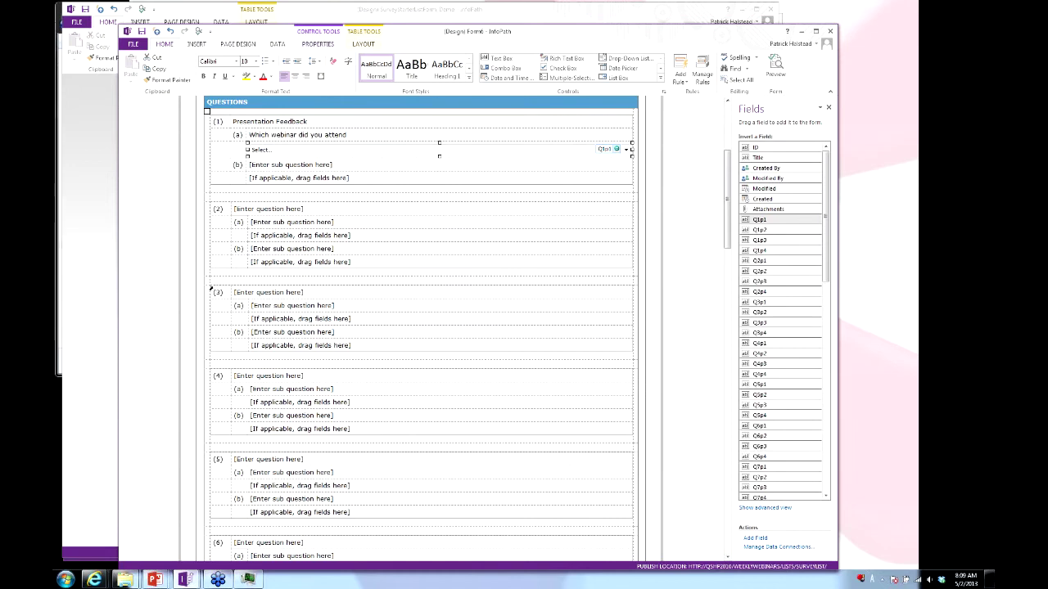
pyautogui.moveTo(213, 282); pyautogui.dragTo(214, 393)
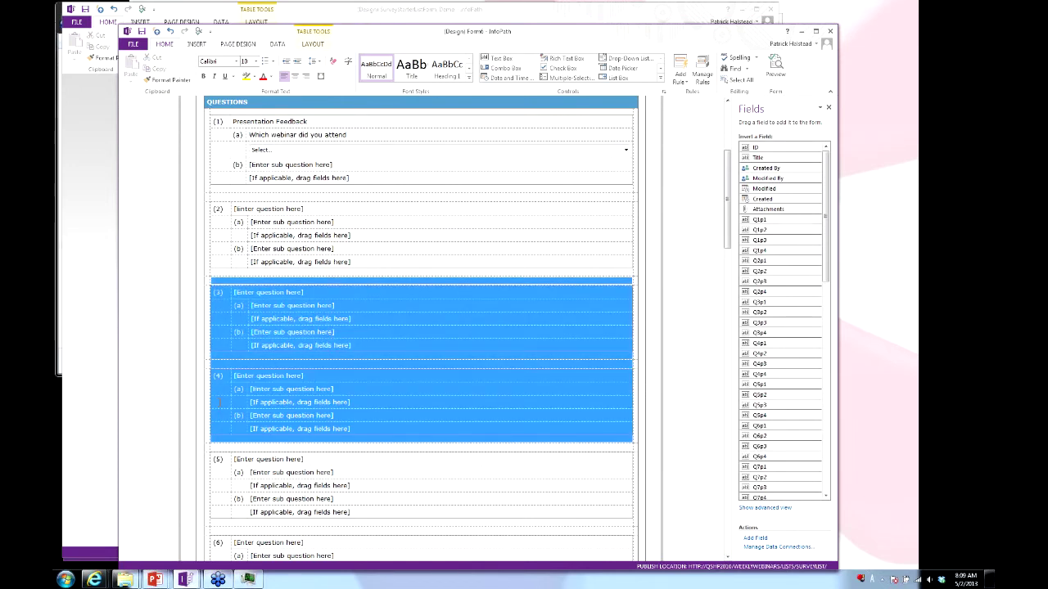
pyautogui.rightClick(330, 337)
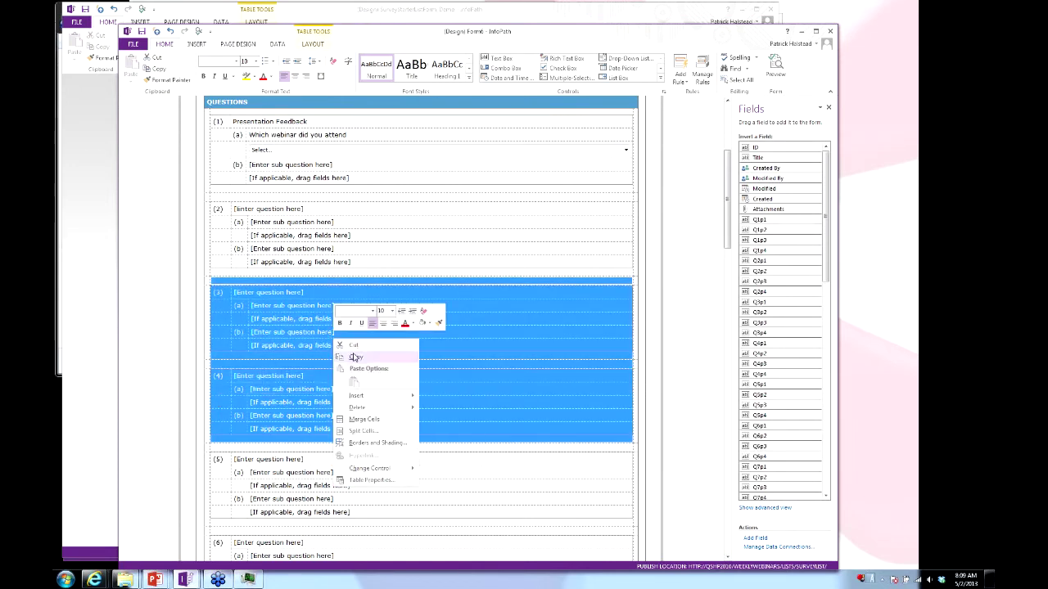
pyautogui.moveTo(370, 412)
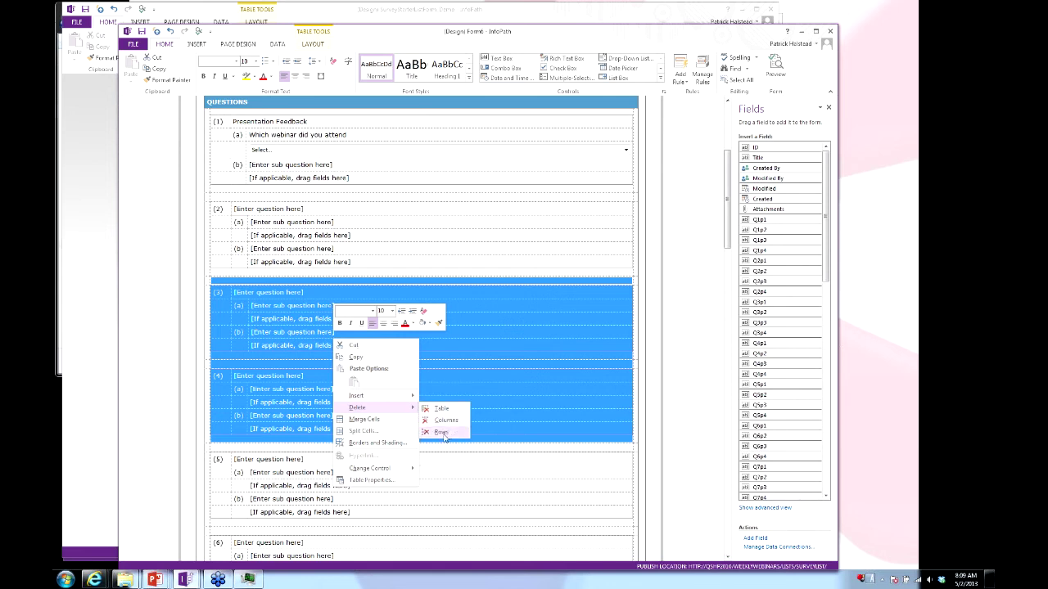
pyautogui.click(442, 432)
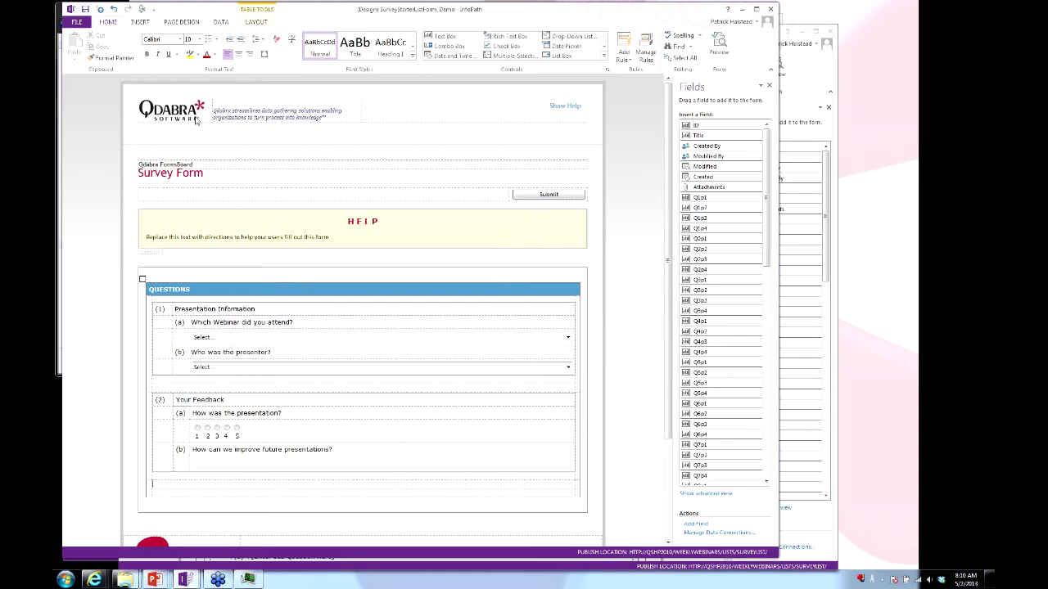
# Publish the form to the SurveyList SharePoint list, then open the list and add a new item.
pyautogui.click(75, 24)
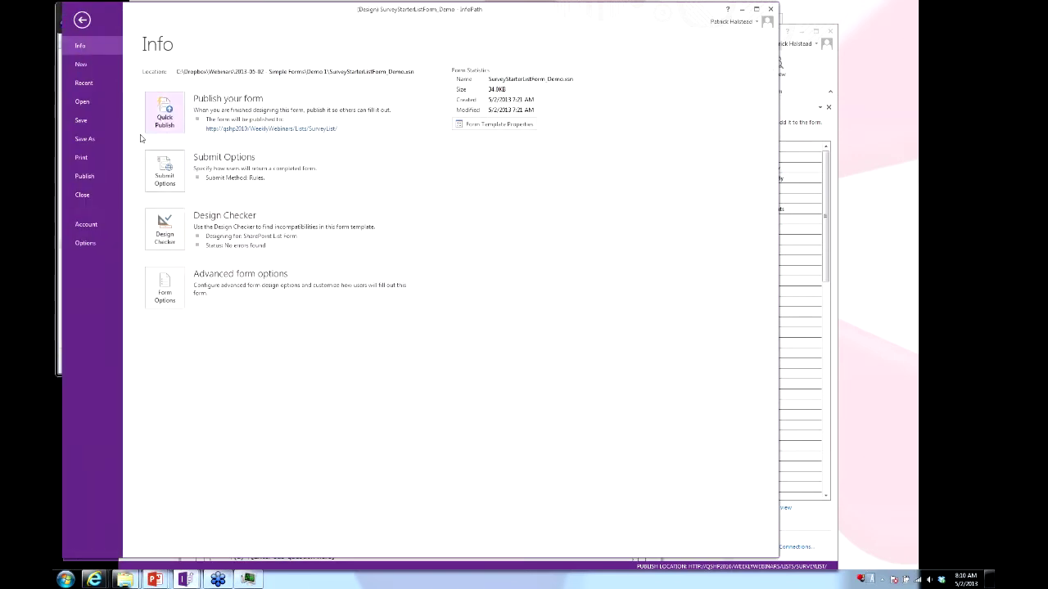
pyautogui.click(85, 177)
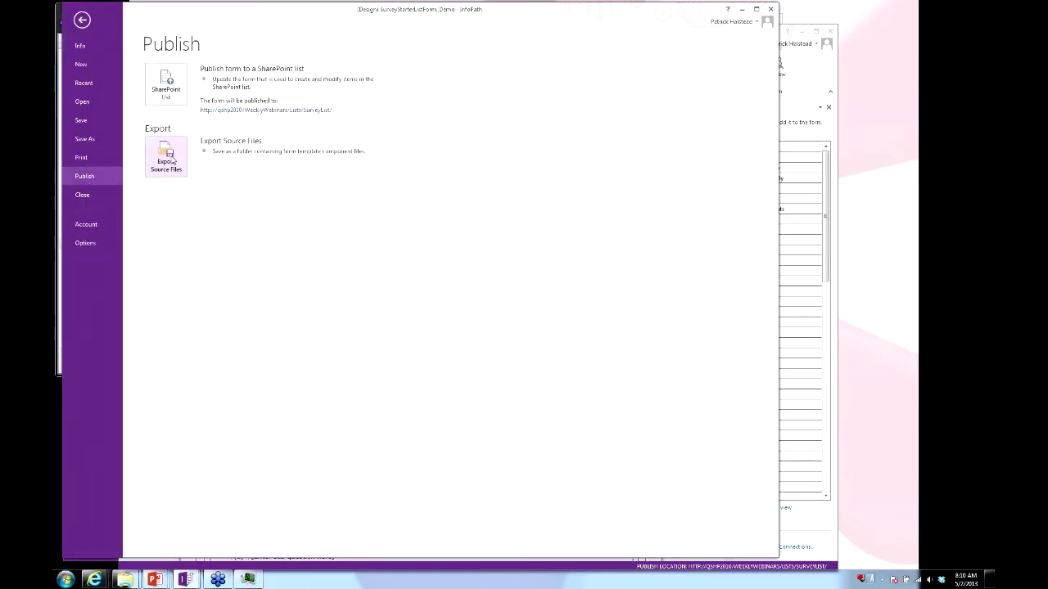
pyautogui.click(168, 90)
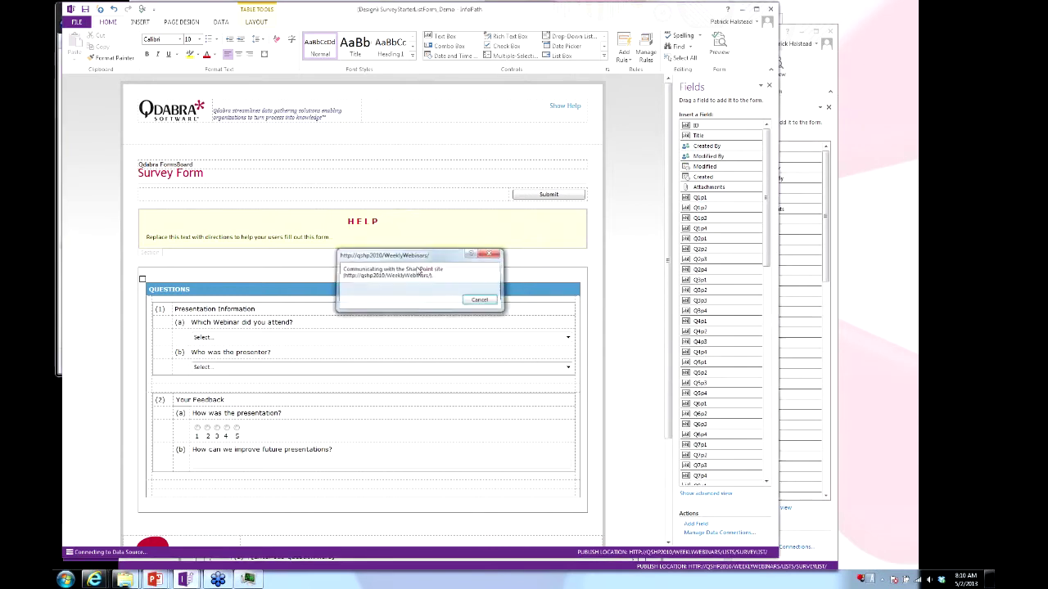
pyautogui.click(438, 298)
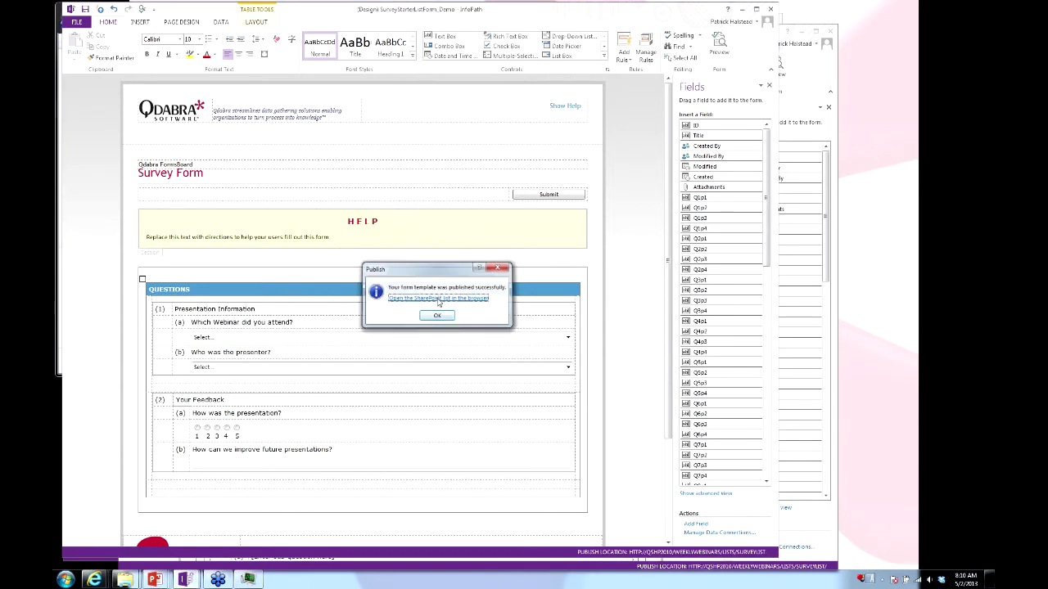
pyautogui.click(208, 267)
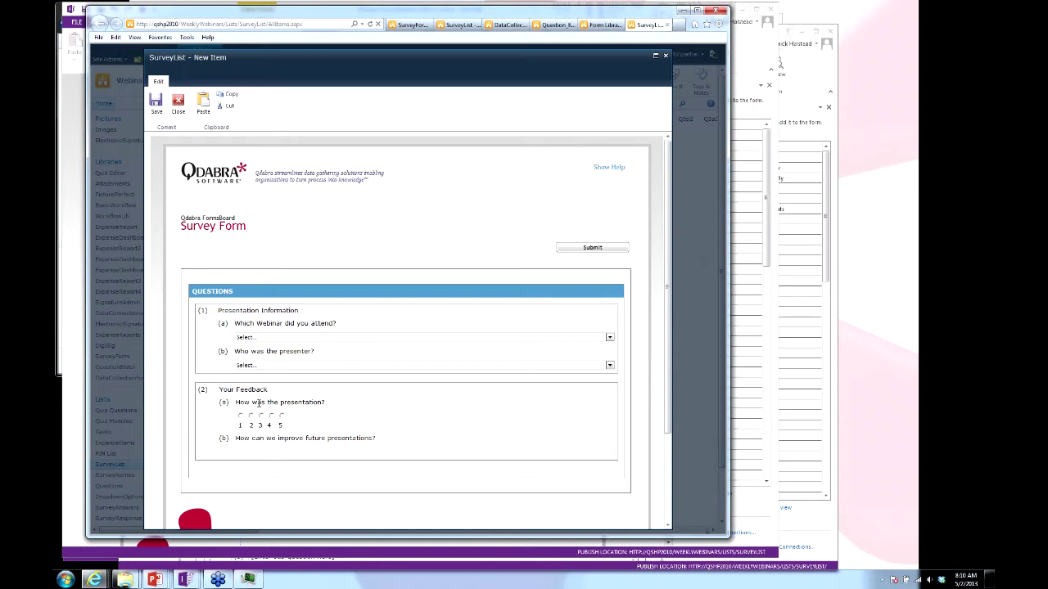
# Fill in webinar 'Storing data in SQL', a presenter and 'speak slower', then submit.
pyautogui.click(346, 337)
pyautogui.click(333, 358)
pyautogui.click(332, 365)
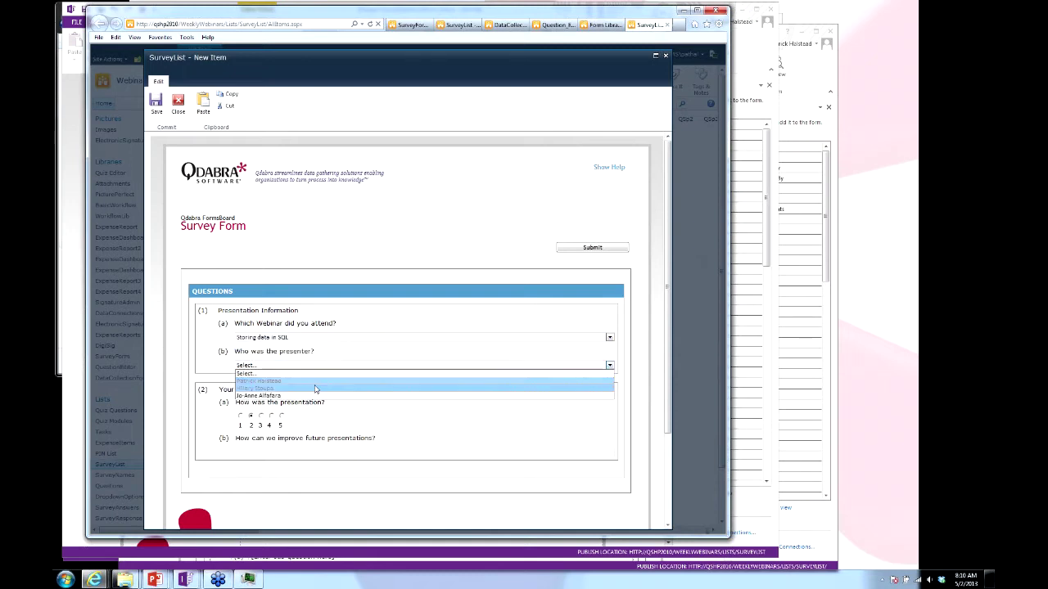
pyautogui.click(315, 383)
pyautogui.click(277, 453)
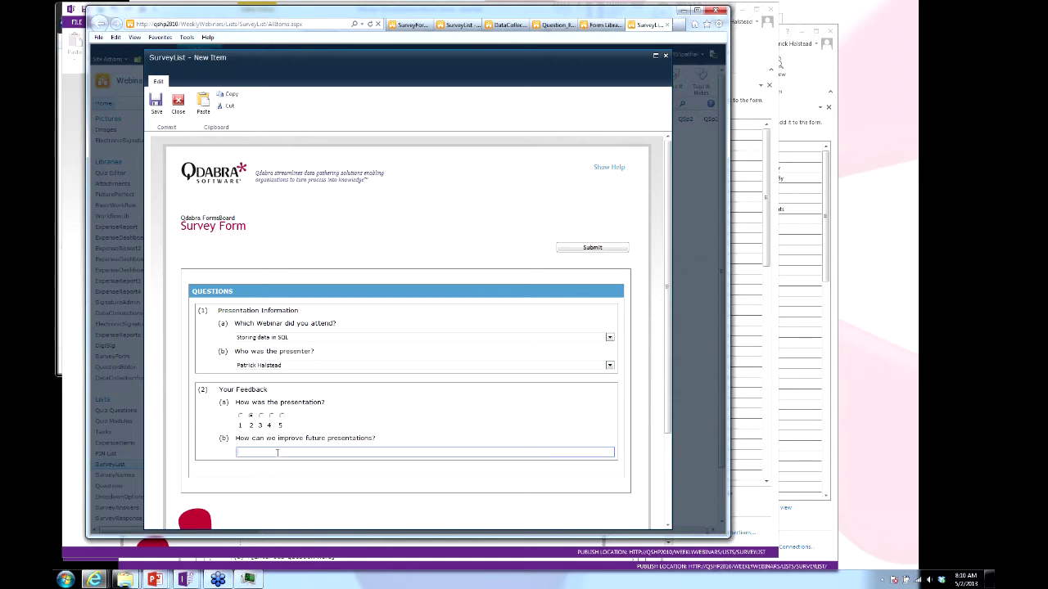
pyautogui.write('speak slower')
pyautogui.click(591, 249)
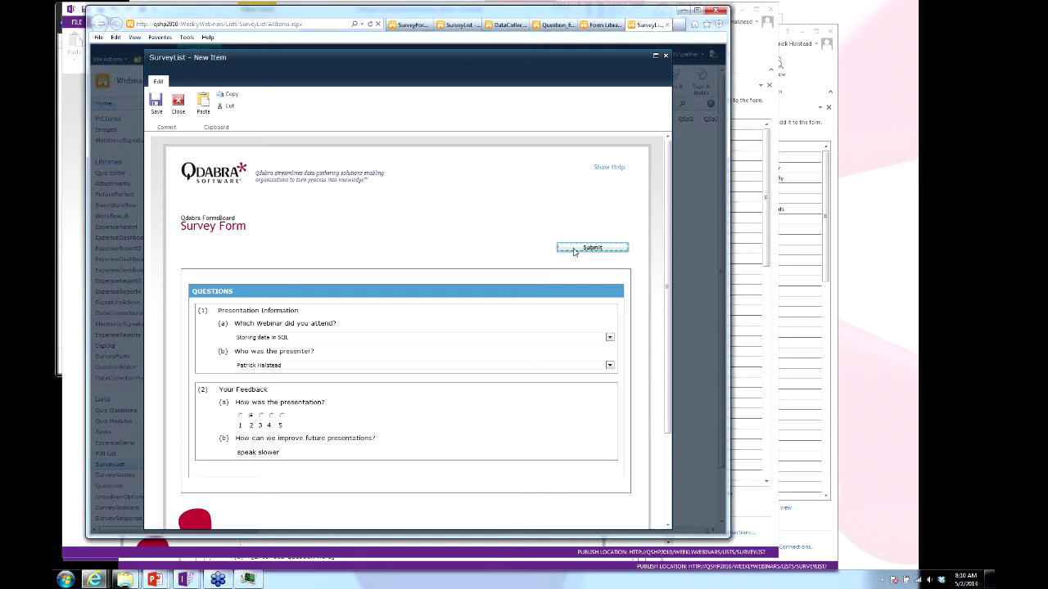
pyautogui.click(574, 326)
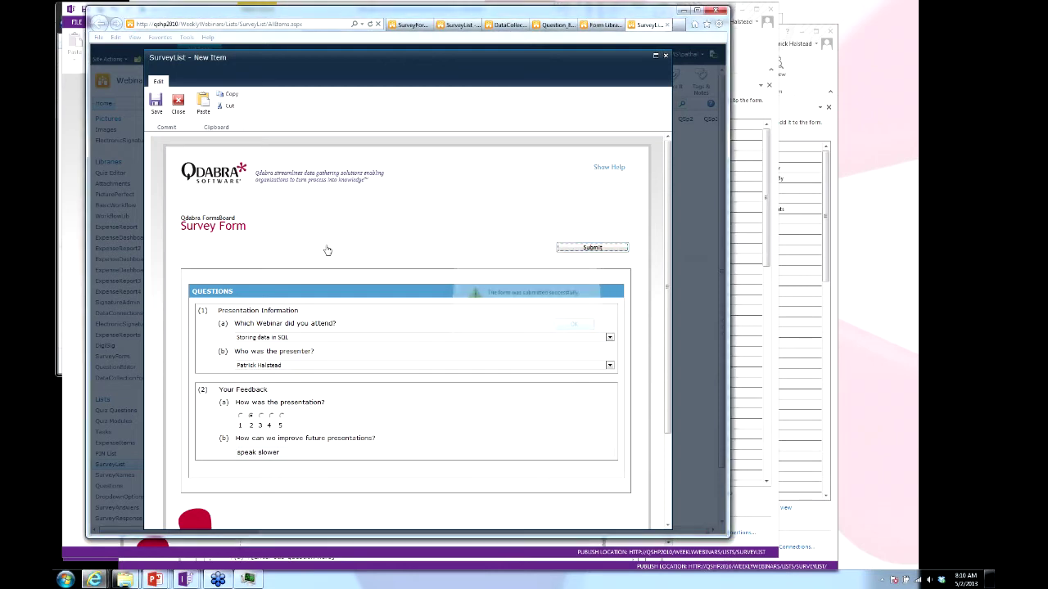
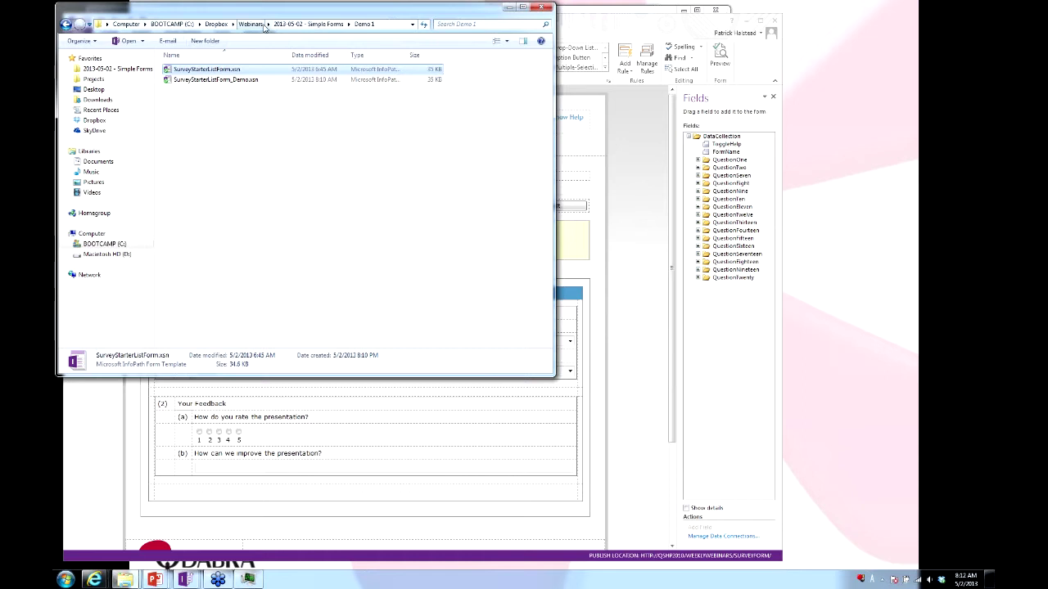
# Open SurveyStarterForm.xsn from Webinars > 2013-05-02 - Simple Forms > Demo 2 in design mode.
pyautogui.click(251, 24)
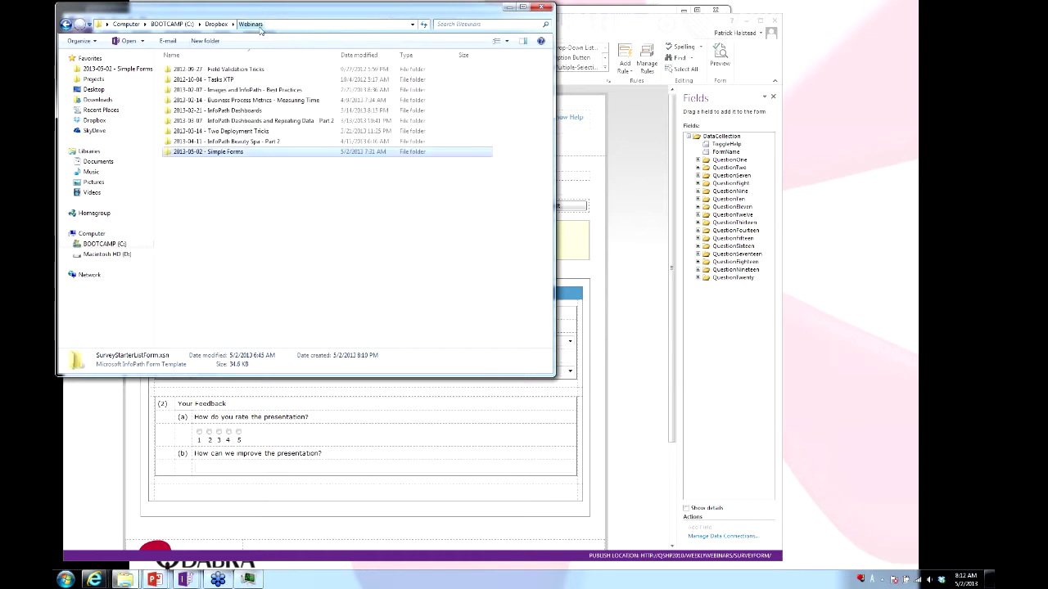
pyautogui.doubleClick(210, 152)
pyautogui.doubleClick(195, 79)
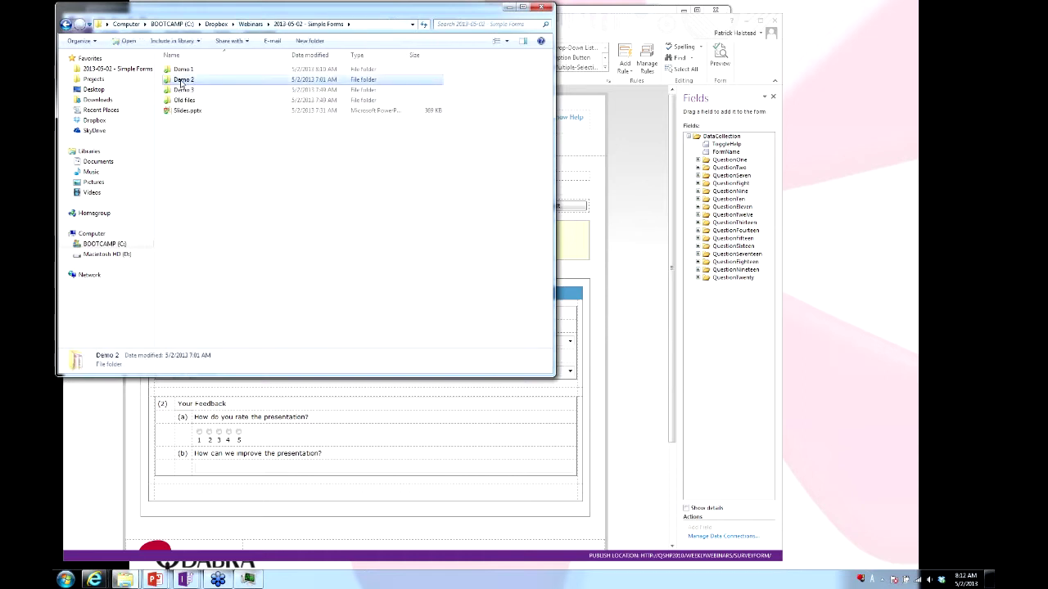
pyautogui.rightClick(199, 79)
pyautogui.click(225, 97)
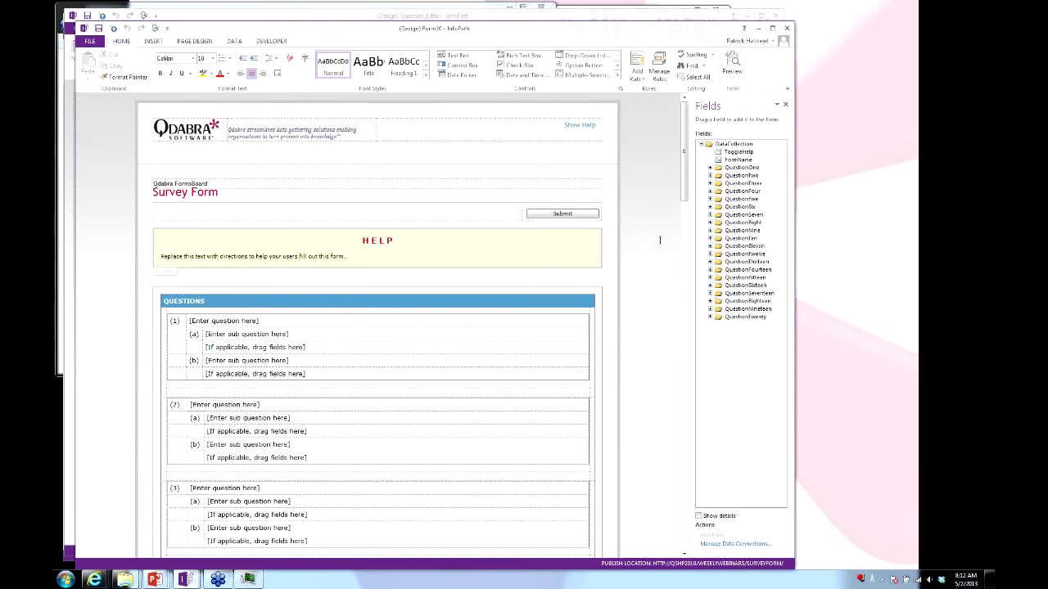
# Inspect the sub-question fields under QuestionOne in the Fields pane.
pyautogui.click(710, 168)
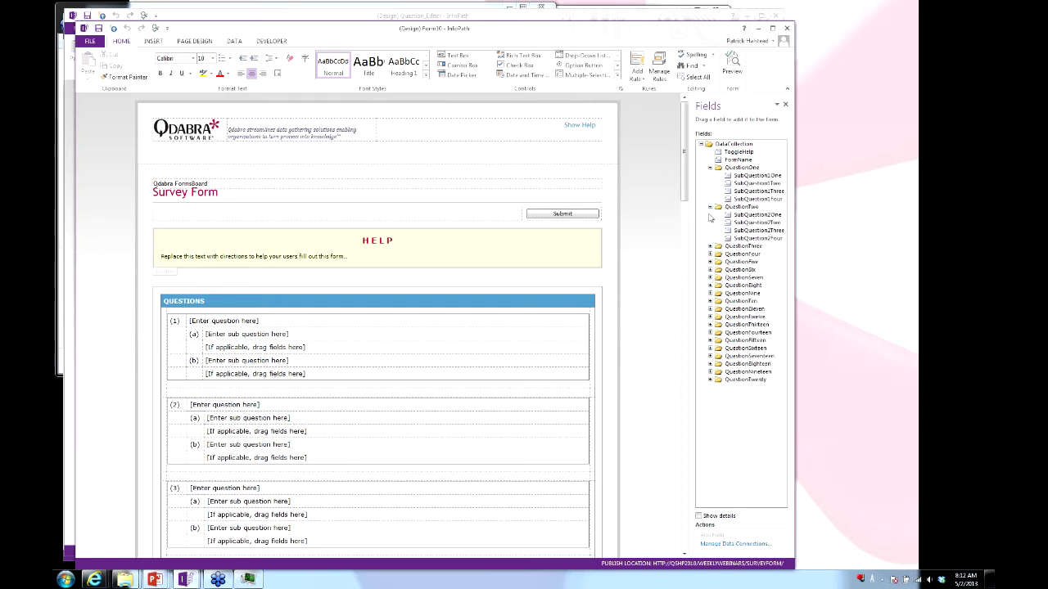
pyautogui.click(709, 168)
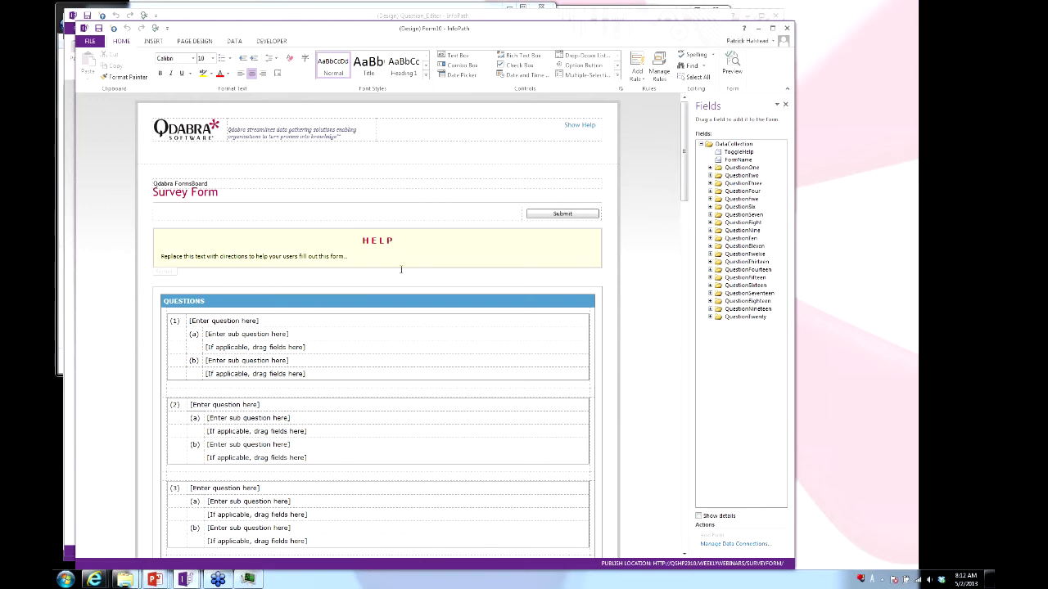
pyautogui.scroll(-5, 393, 274)
pyautogui.scroll(5, 344, 266)
# Select the drag-fields placeholder under 1(a) and bring up SubQuestion1One's control choices.
pyautogui.click(319, 320)
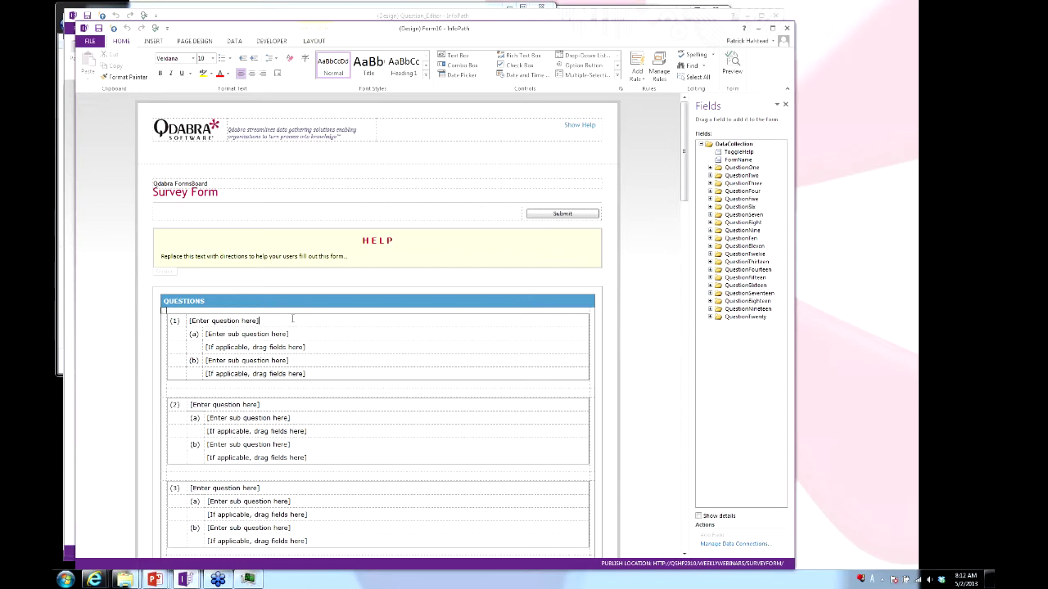
pyautogui.tripleClick(338, 323)
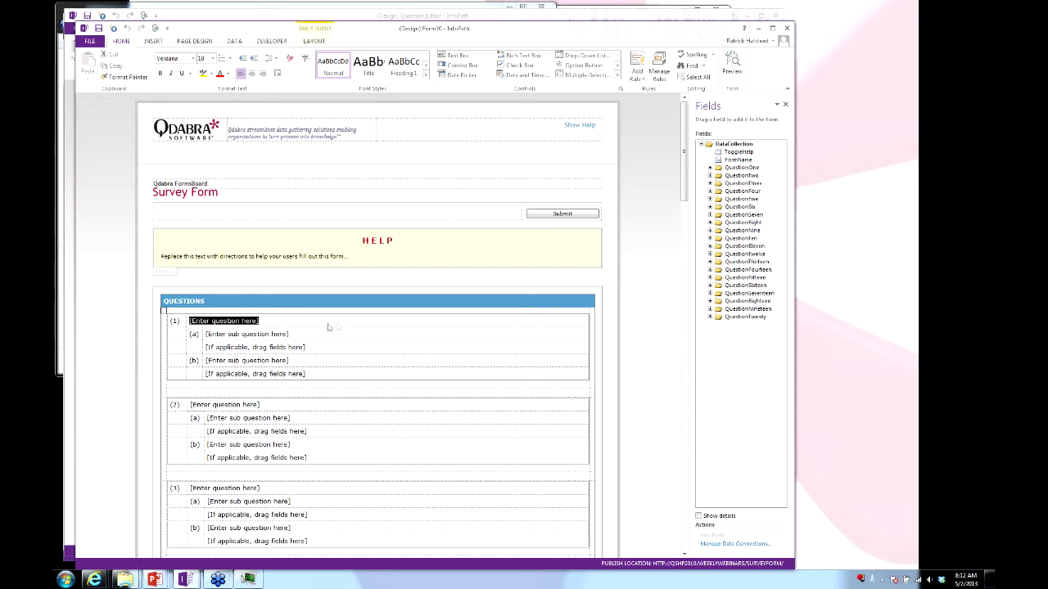
pyautogui.click(328, 349)
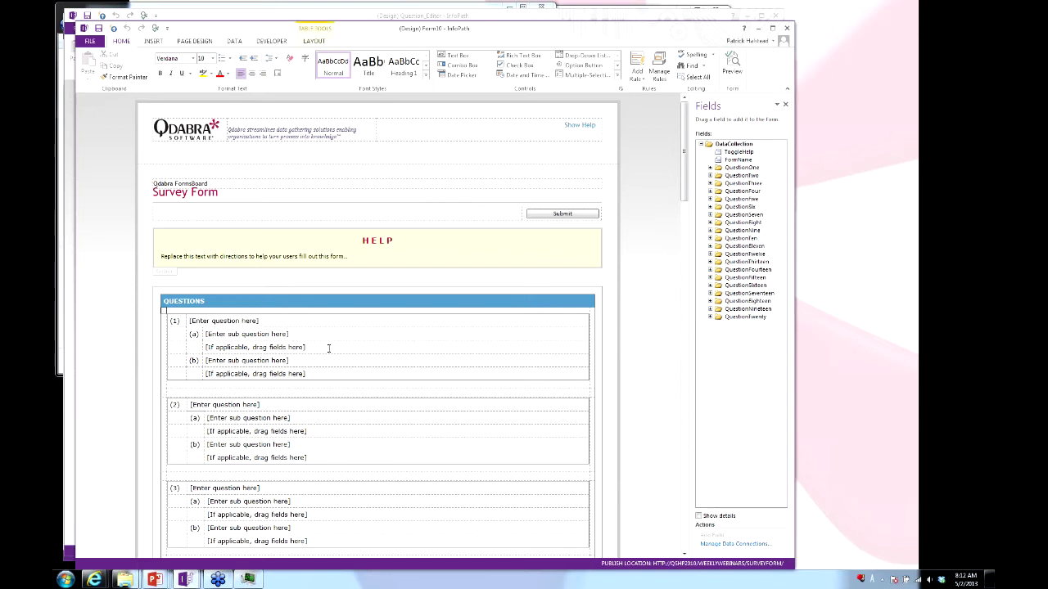
pyautogui.tripleClick(328, 349)
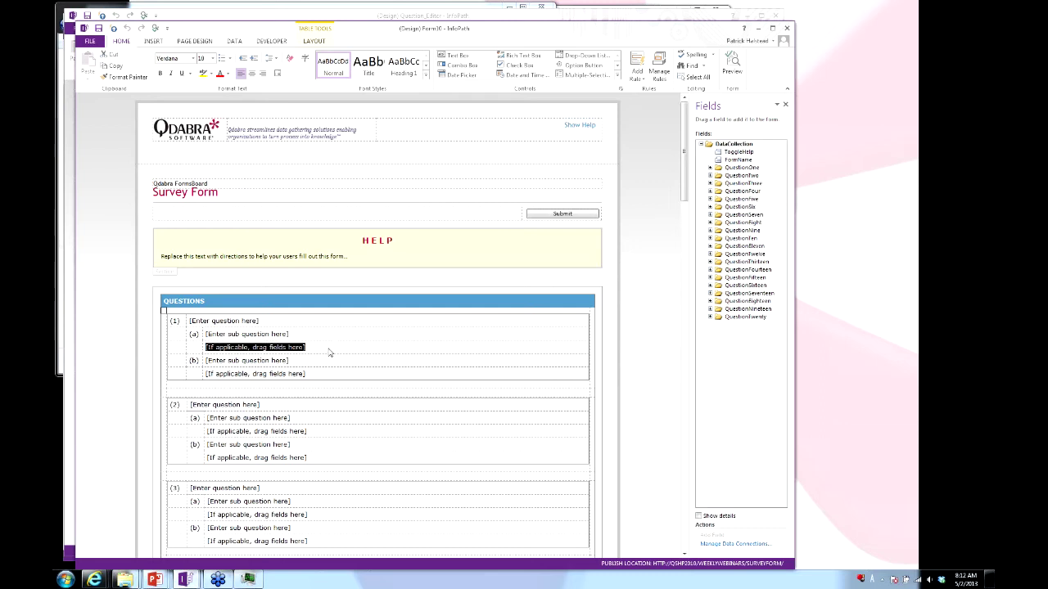
pyautogui.click(710, 167)
pyautogui.rightClick(747, 176)
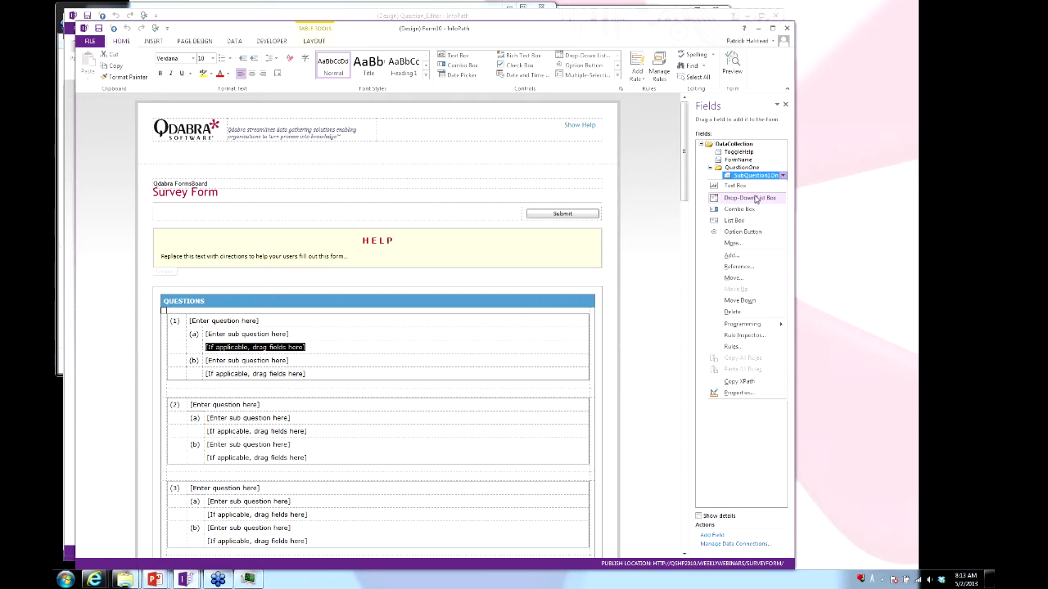
# Dismiss the Invalid argument error and delete the drag-fields placeholder under 1(a).
pyautogui.click(755, 199)
pyautogui.click(536, 315)
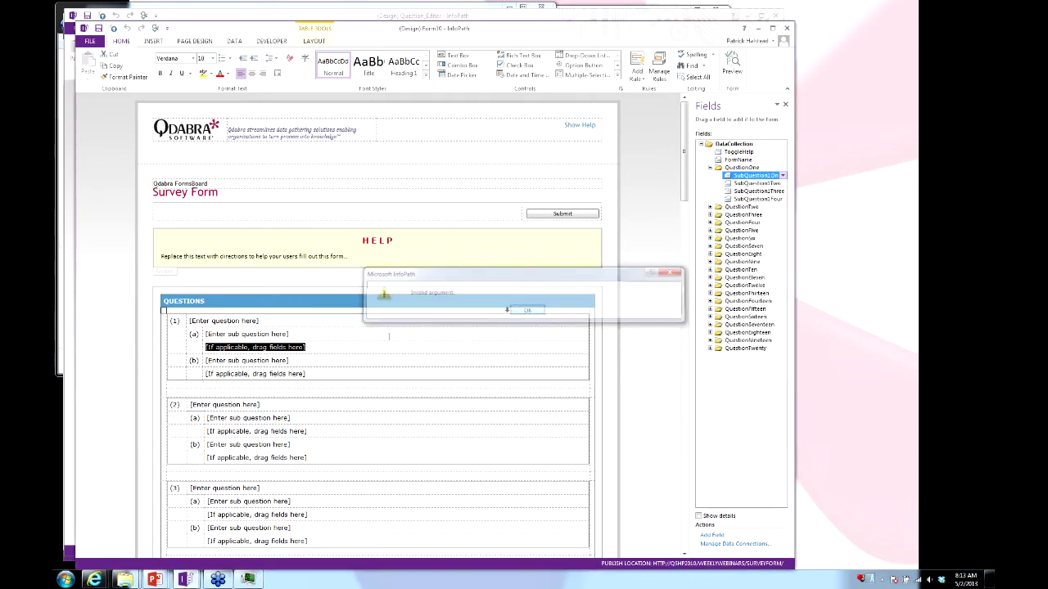
pyautogui.click(321, 349)
pyautogui.hotkey('shift', 'Home')
pyautogui.press('BackSpace')
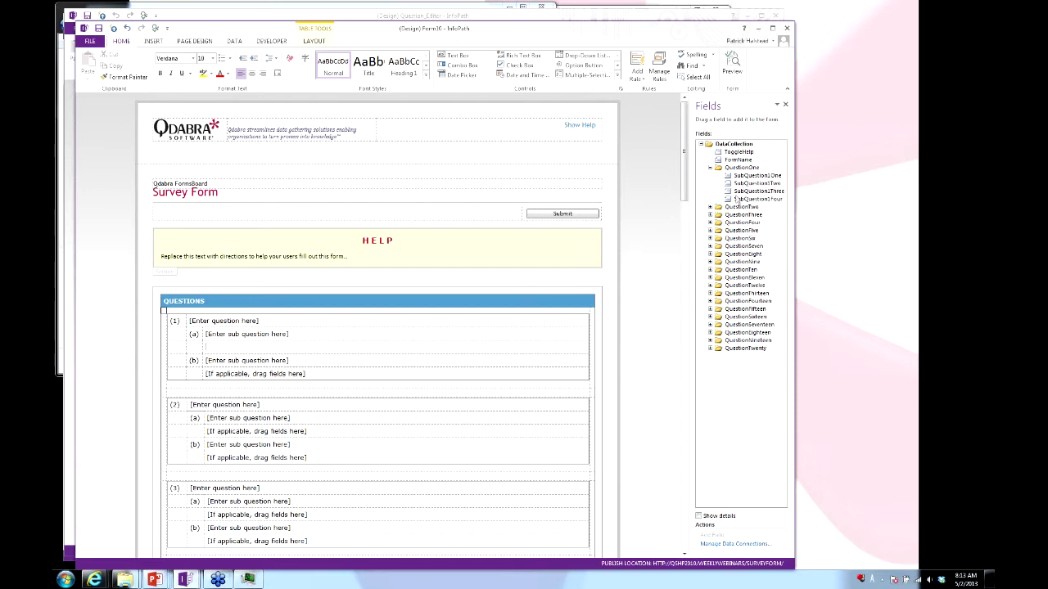
# Insert SubQuestion1One as a Drop-Down List Box under sub-question 1(a).
pyautogui.rightClick(748, 176)
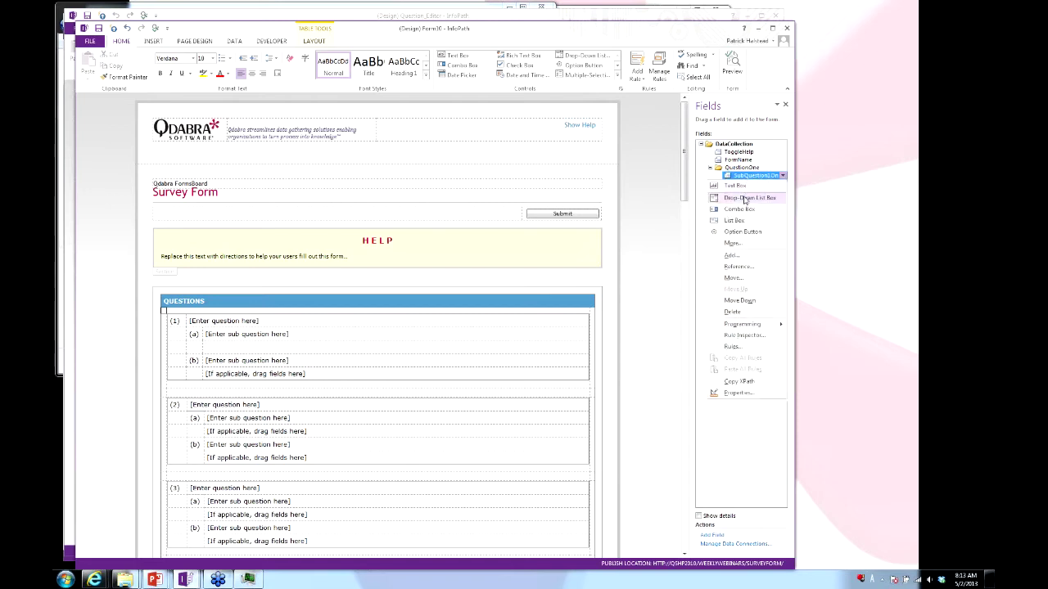
pyautogui.click(747, 198)
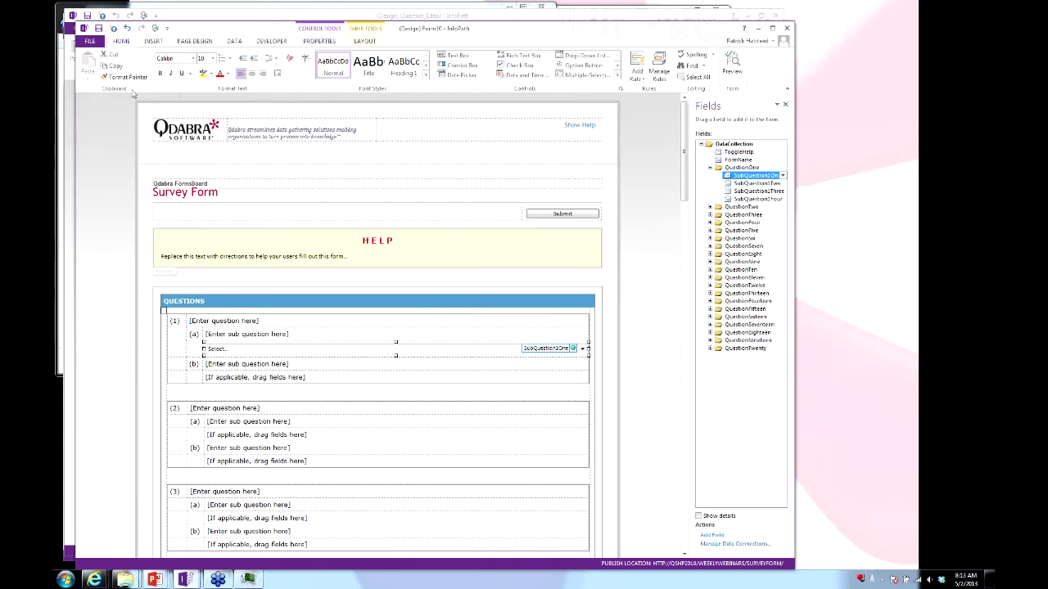
pyautogui.moveTo(246, 32); pyautogui.dragTo(267, 27)
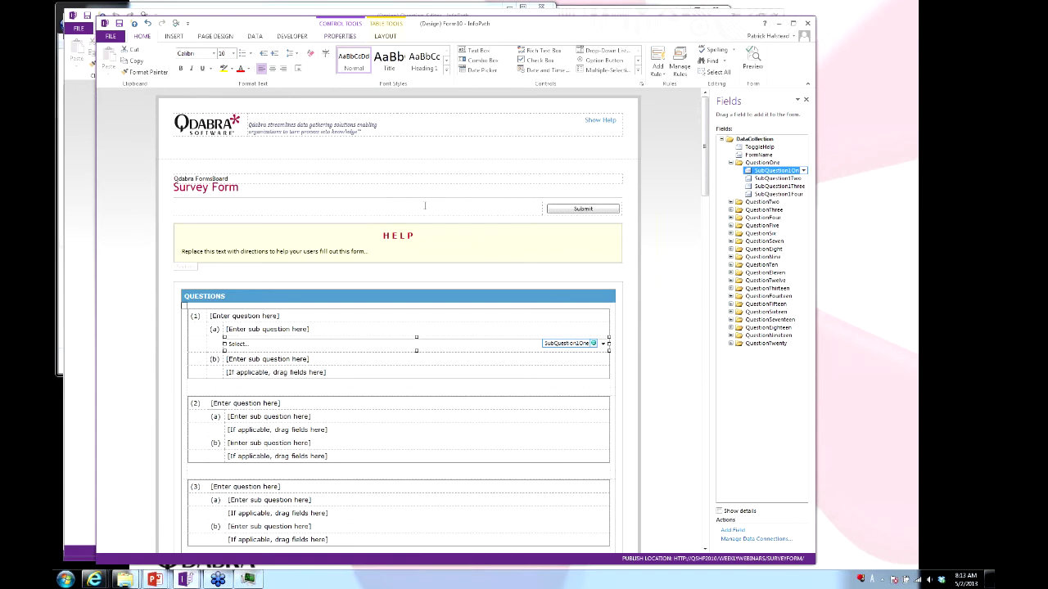
pyautogui.scroll(-20, 424, 205)
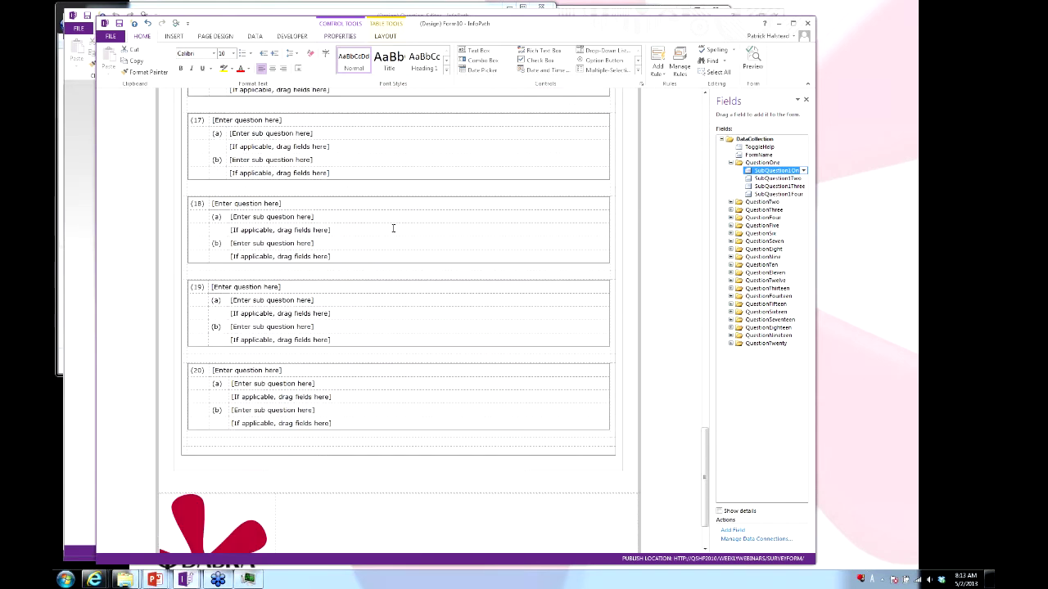
pyautogui.scroll(-2, 393, 229)
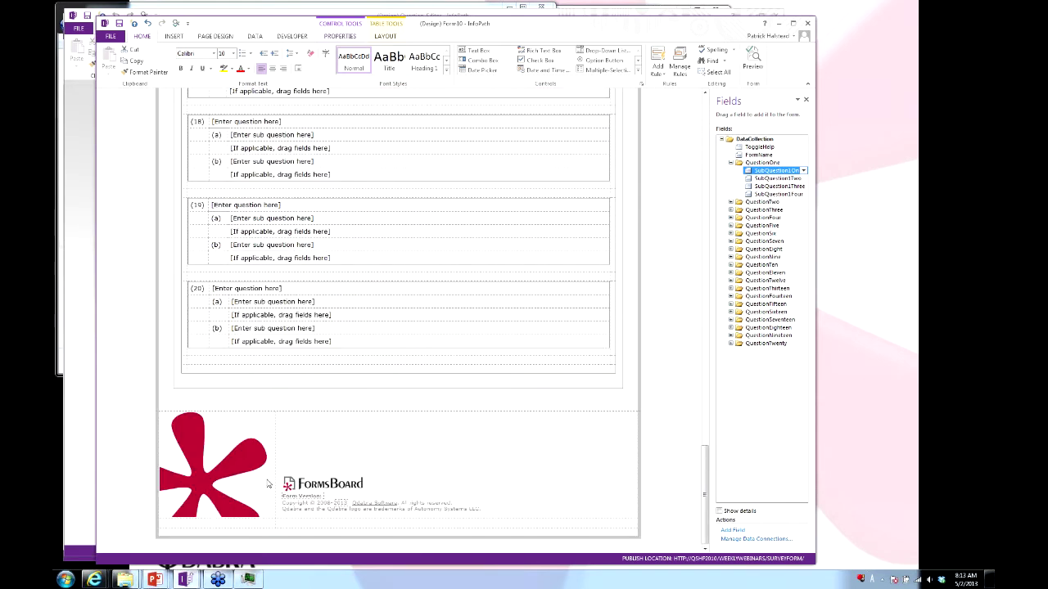
pyautogui.scroll(20, 367, 325)
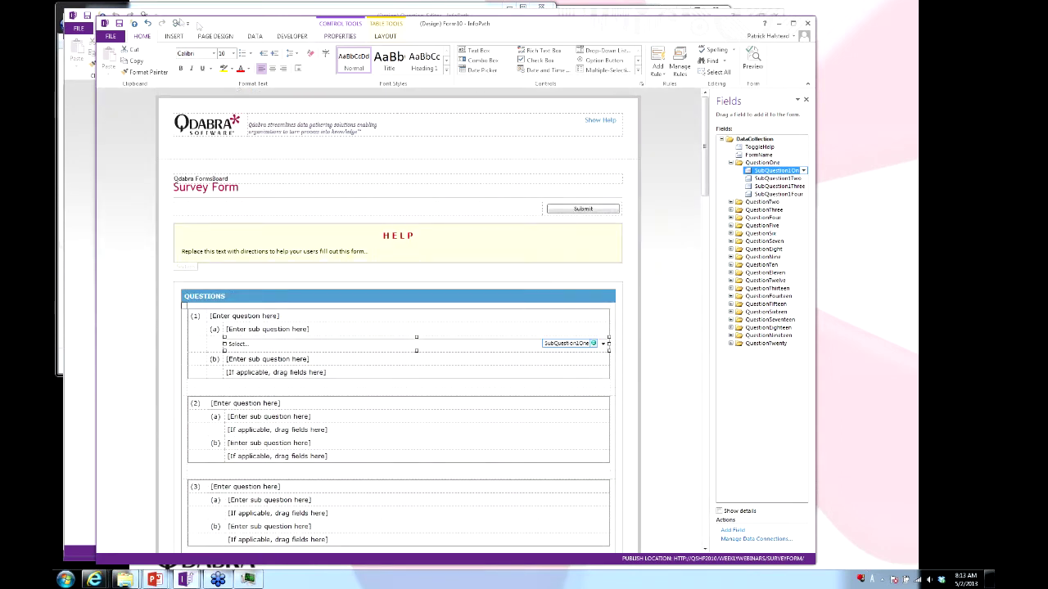
pyautogui.moveTo(366, 25); pyautogui.dragTo(525, 23)
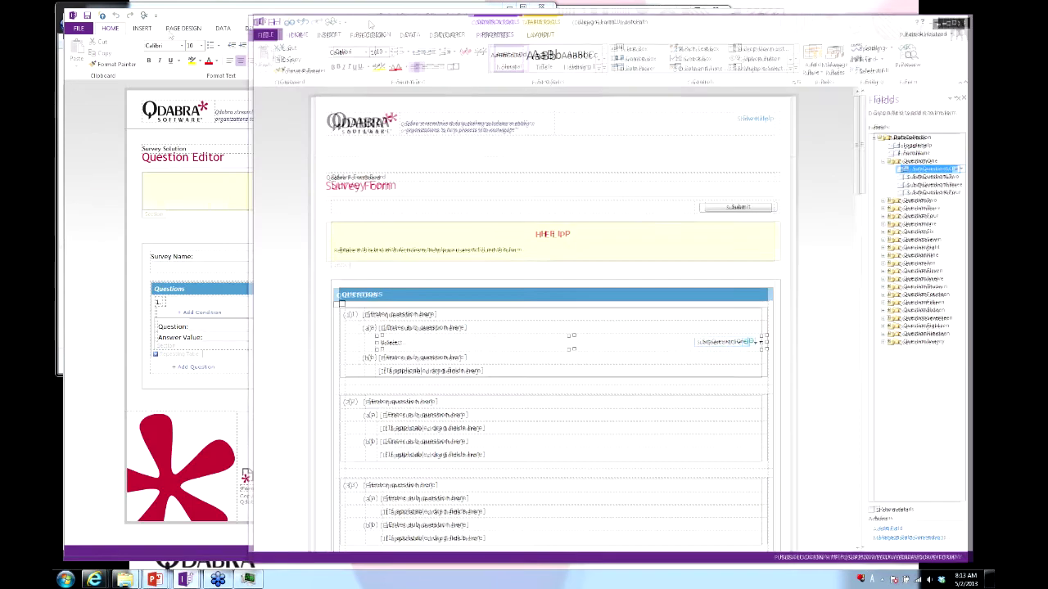
# Close the Form10 designer without saving and switch to the completed survey design.
pyautogui.click(966, 22)
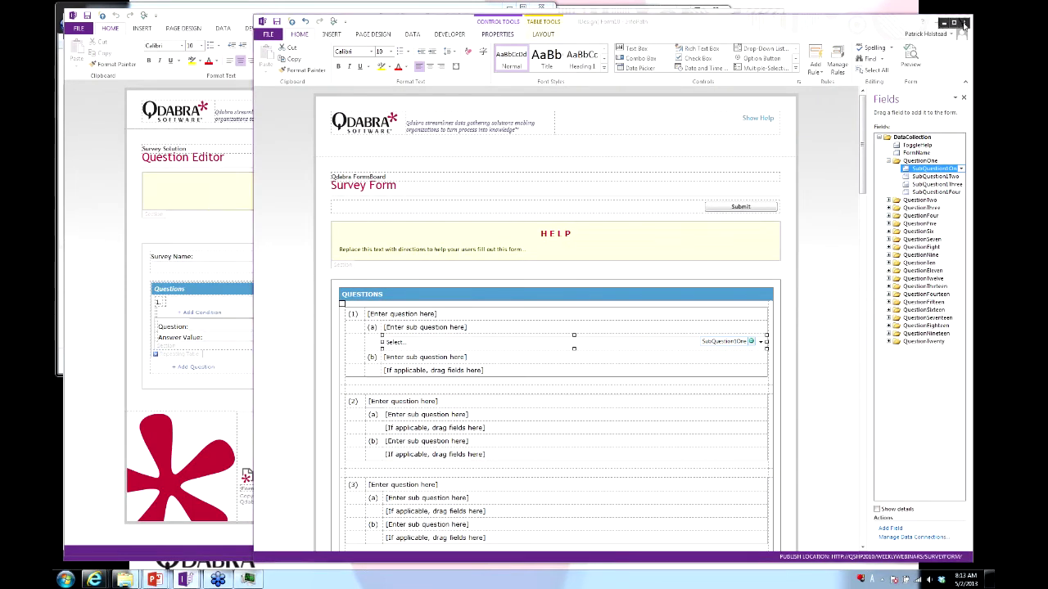
pyautogui.press('Return')
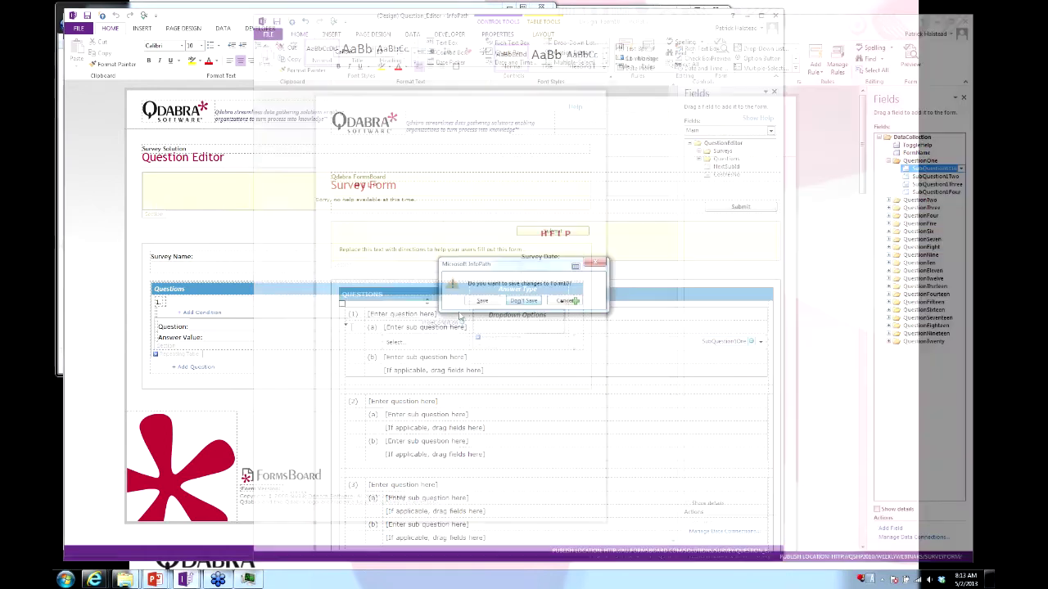
pyautogui.hotkey('alt', 'Tab')
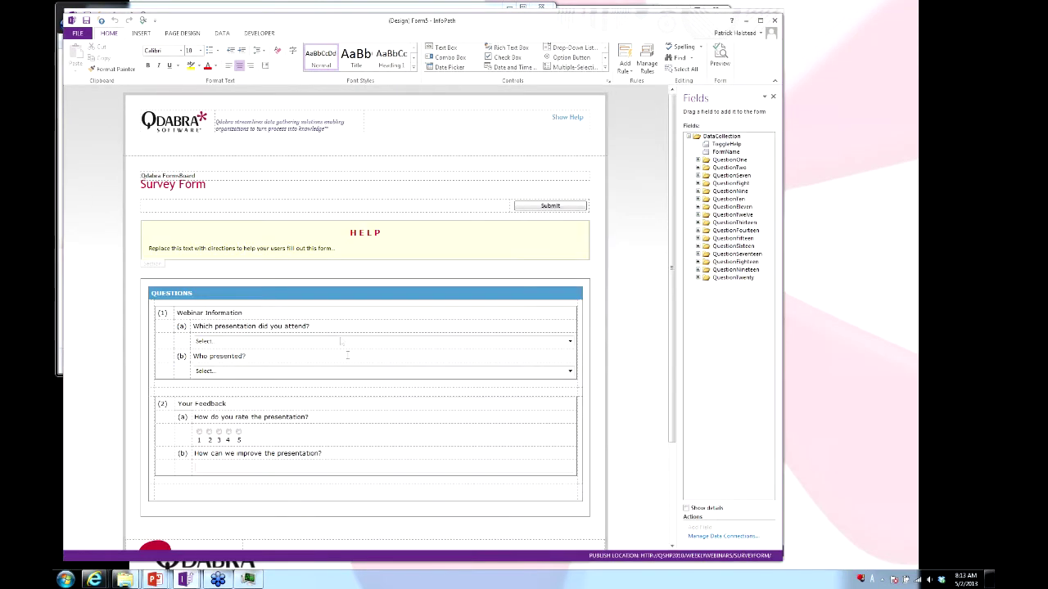
# Add 'Dashboard design' as a choice in the 1(a) presentation drop-down's properties.
pyautogui.click(269, 317)
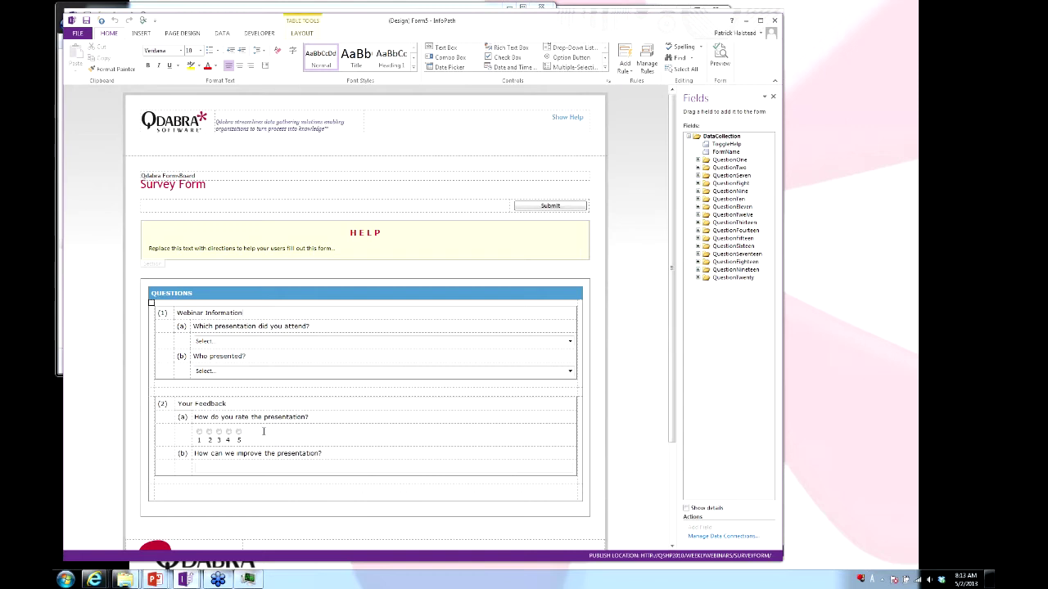
pyautogui.click(278, 344)
pyautogui.rightClick(302, 343)
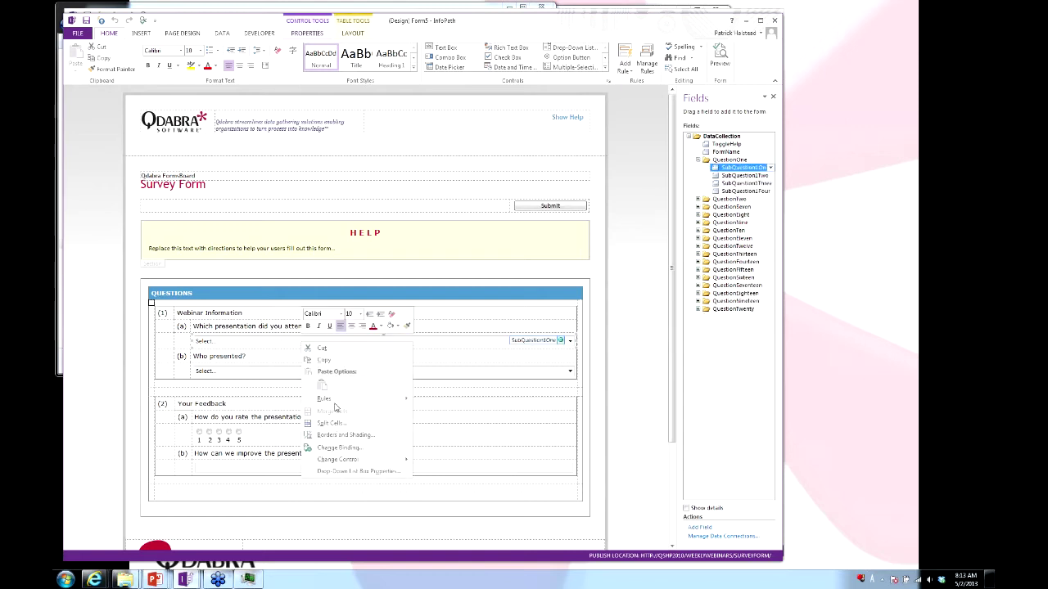
pyautogui.click(351, 474)
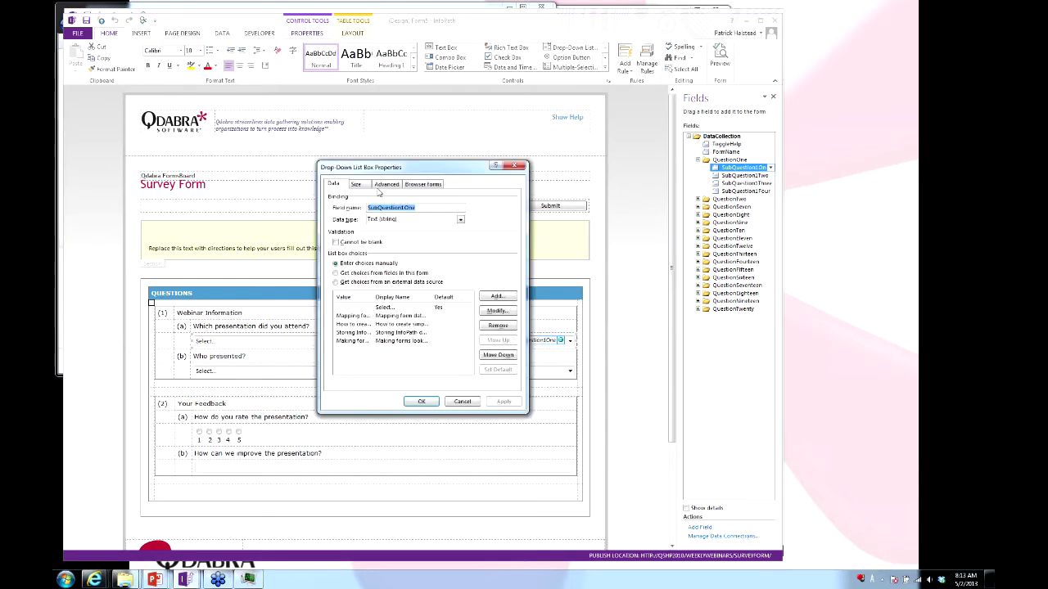
pyautogui.click(497, 297)
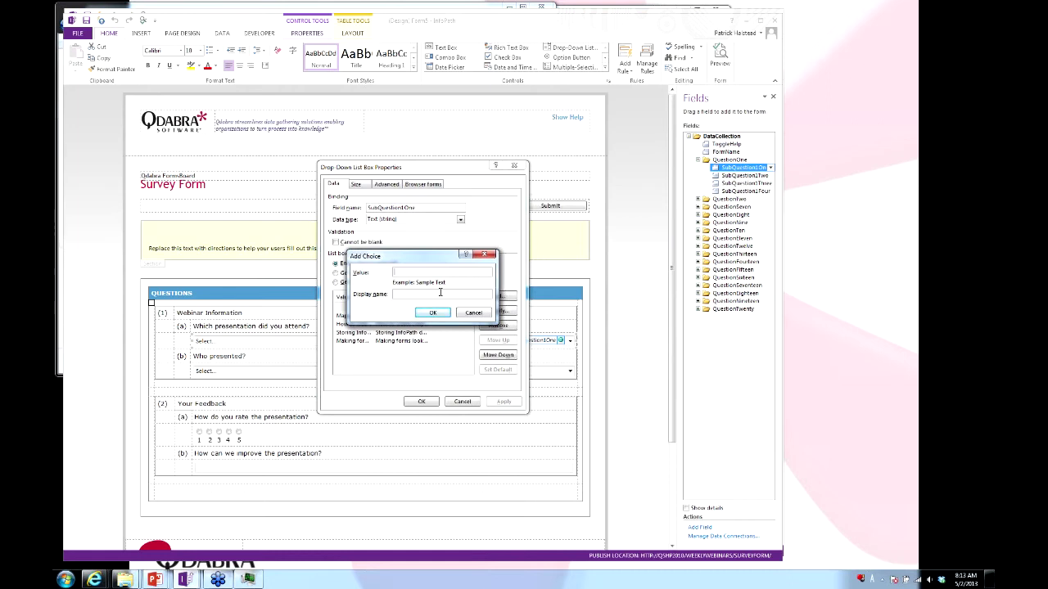
pyautogui.write('Dashboard design')
pyautogui.click(433, 313)
pyautogui.click(421, 401)
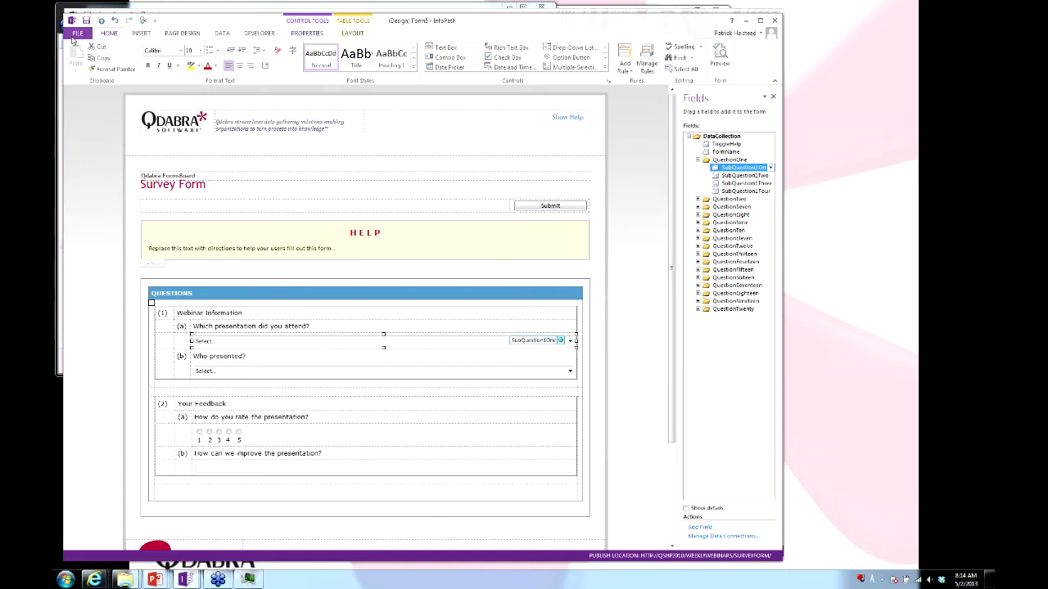
# Publish to SharePoint Server, first saving over SurveyStarterForm_Demo.xsn in Demo 2.
pyautogui.click(76, 35)
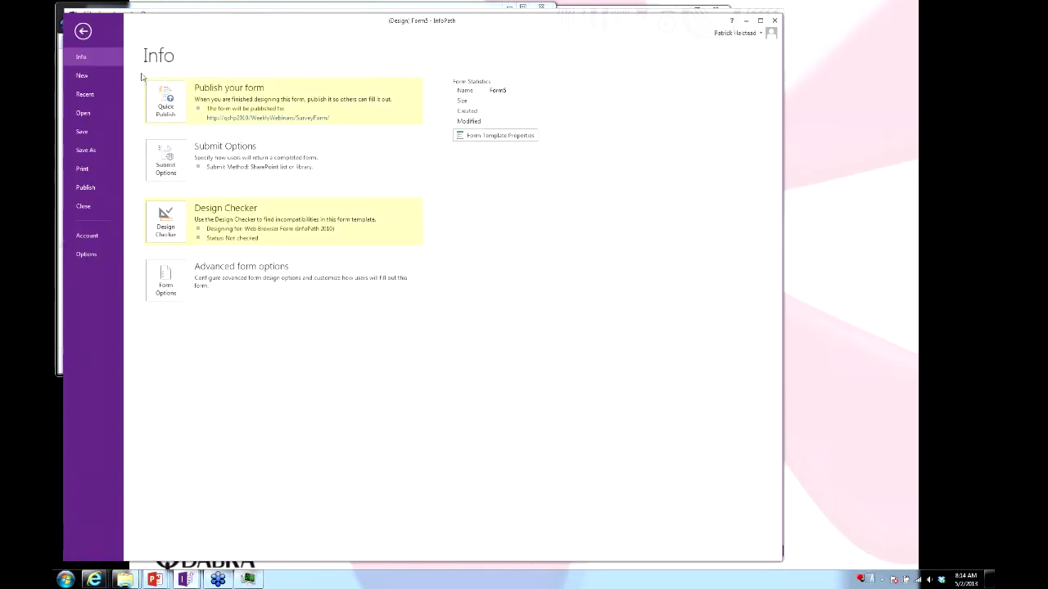
pyautogui.click(95, 189)
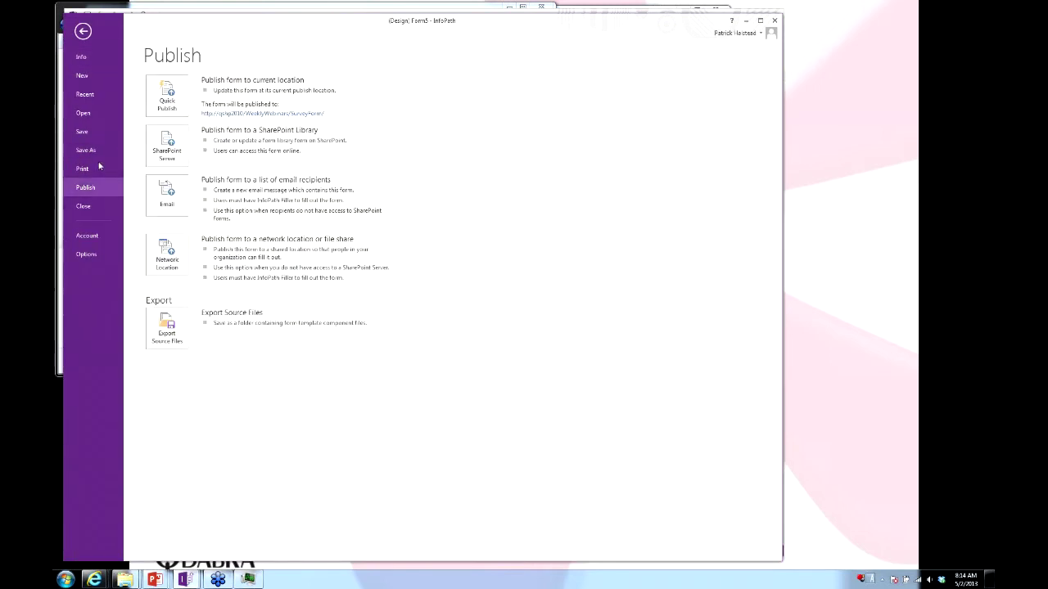
pyautogui.click(174, 156)
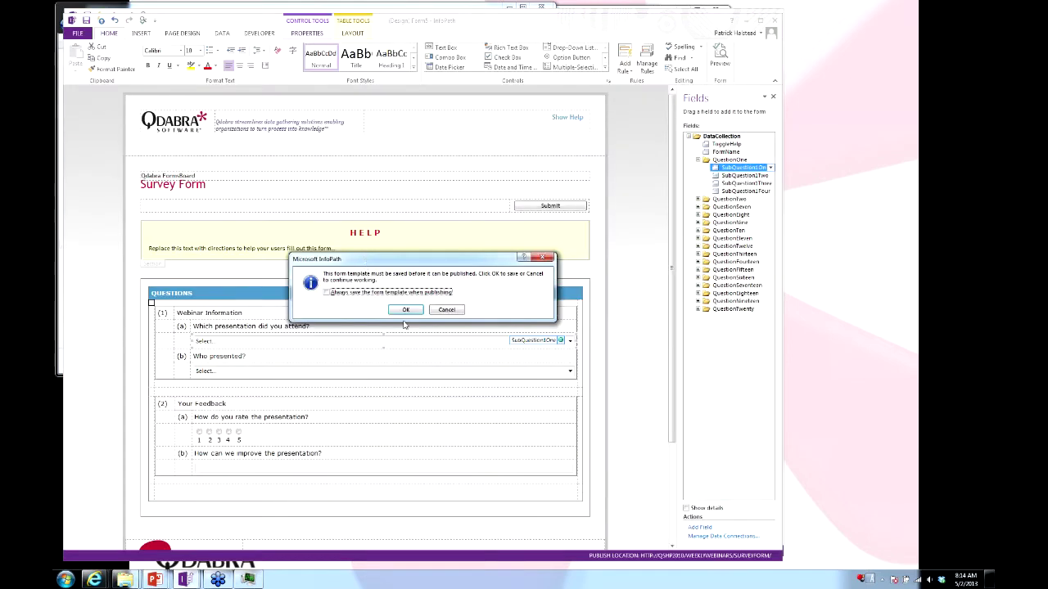
pyautogui.click(406, 309)
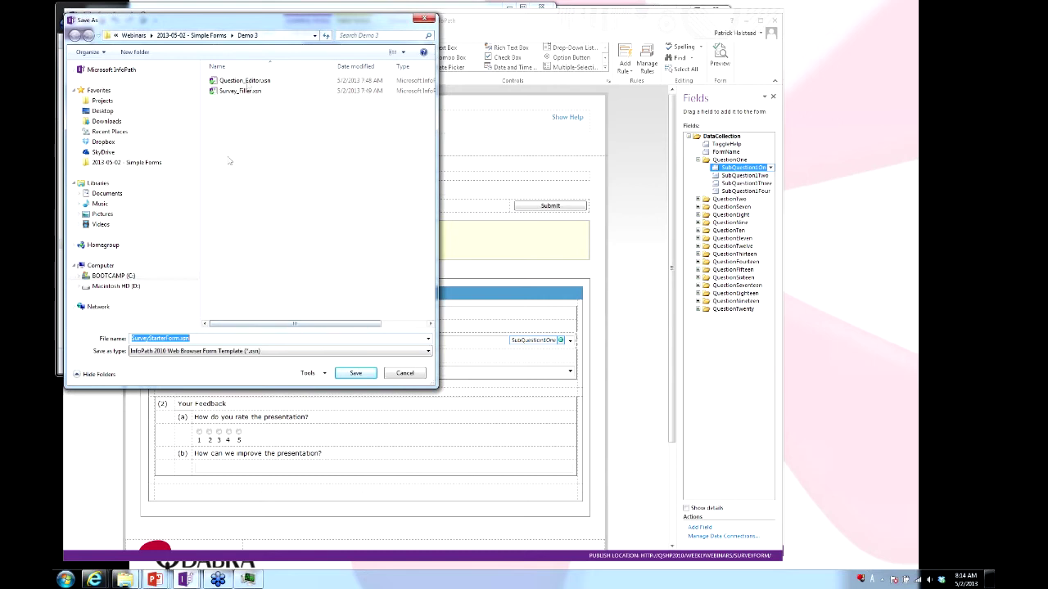
pyautogui.click(190, 36)
pyautogui.click(227, 91)
pyautogui.doubleClick(226, 91)
pyautogui.doubleClick(257, 91)
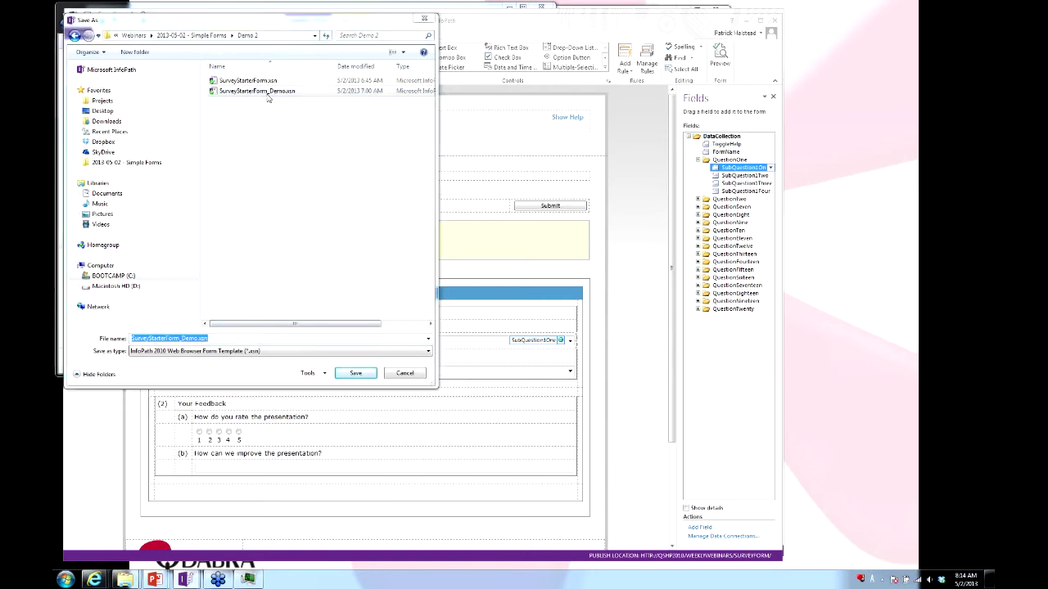
pyautogui.click(504, 315)
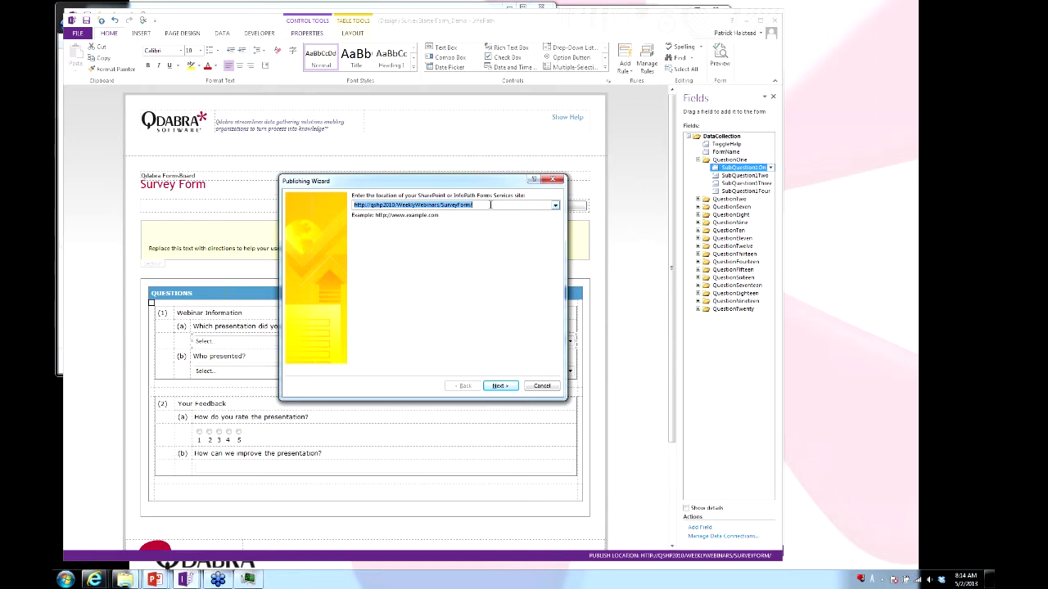
# Keep the site address and choose to update the form in the SurveyForm library.
pyautogui.click(491, 206)
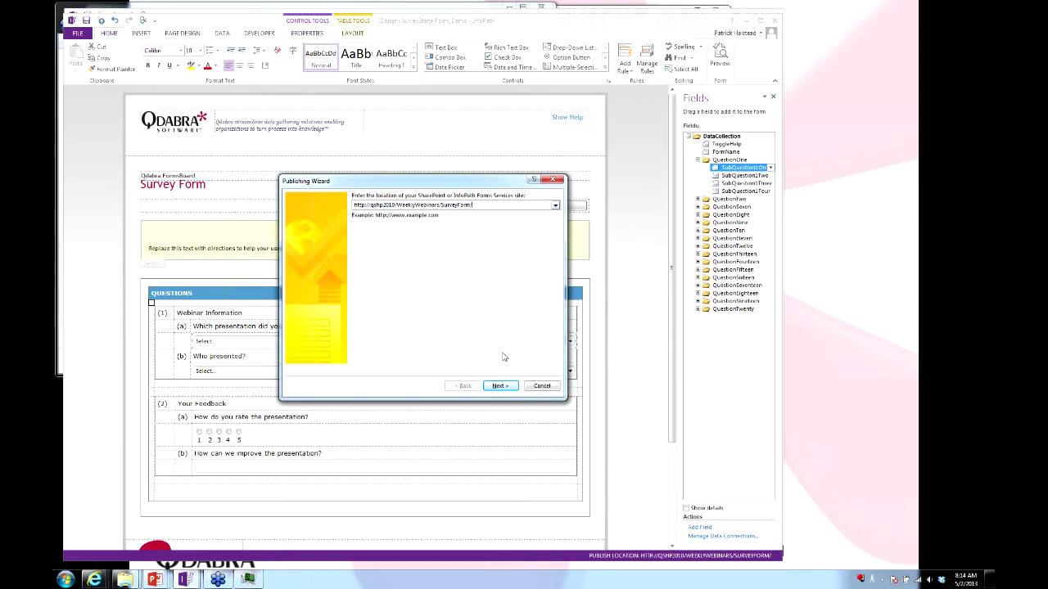
pyautogui.click(500, 387)
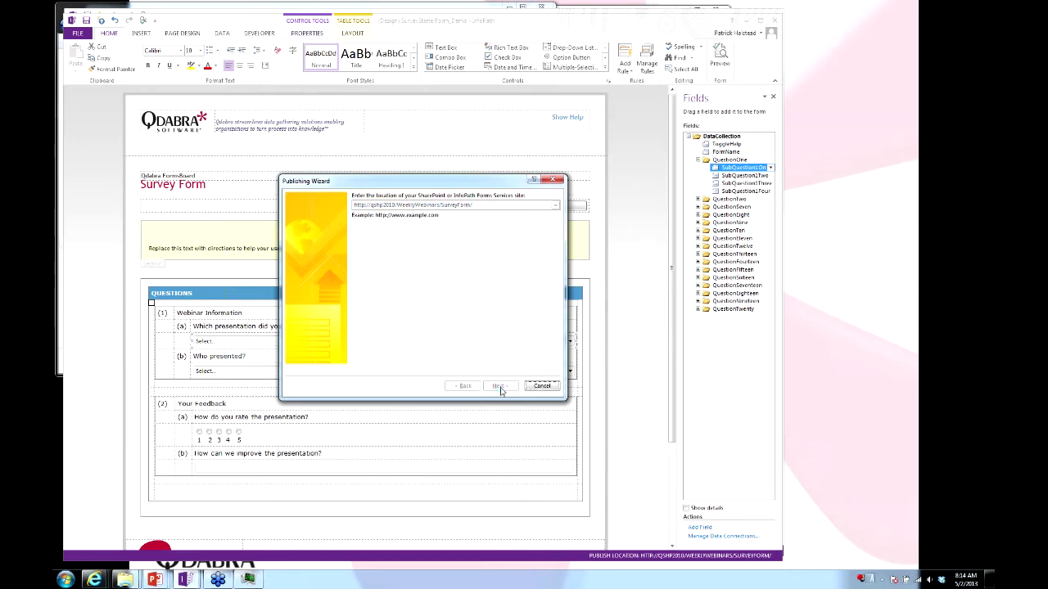
pyautogui.click(502, 386)
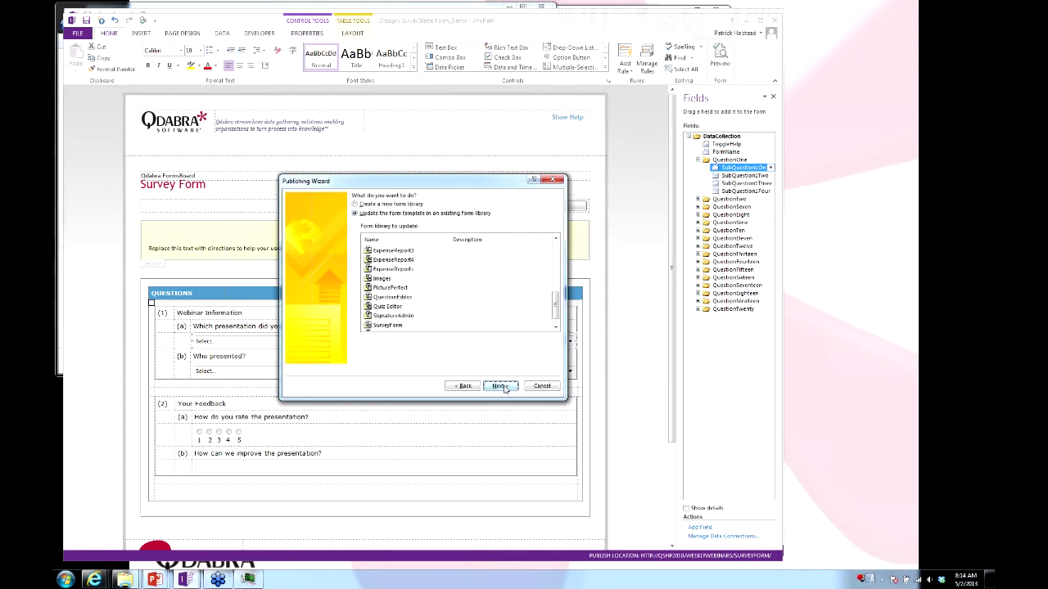
pyautogui.click(502, 387)
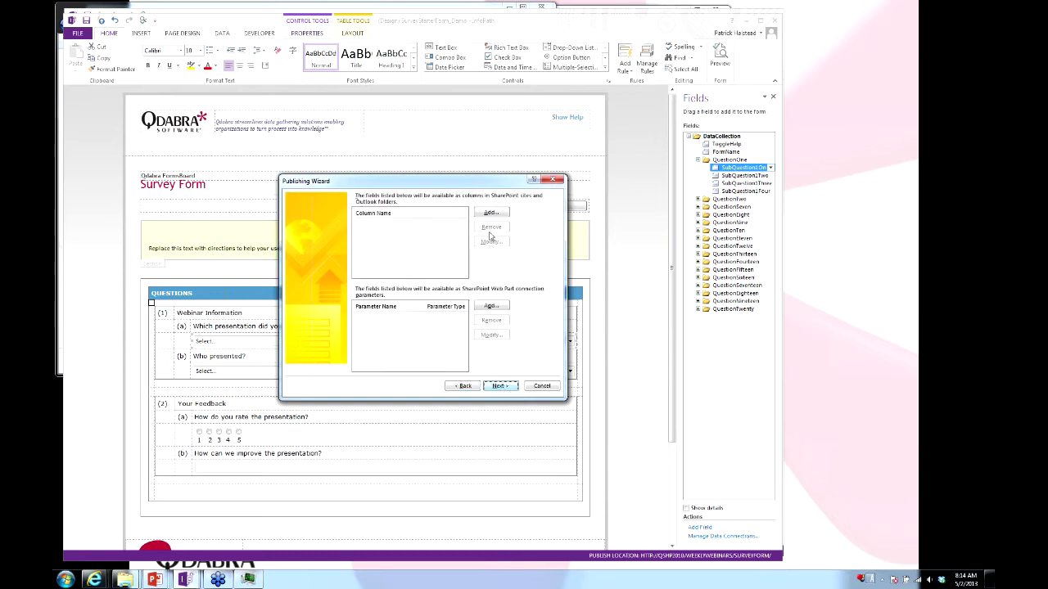
# Promote SubQuestion1One, 1Two, 2One and 2Two as columns, publish, and open in browser.
pyautogui.click(491, 214)
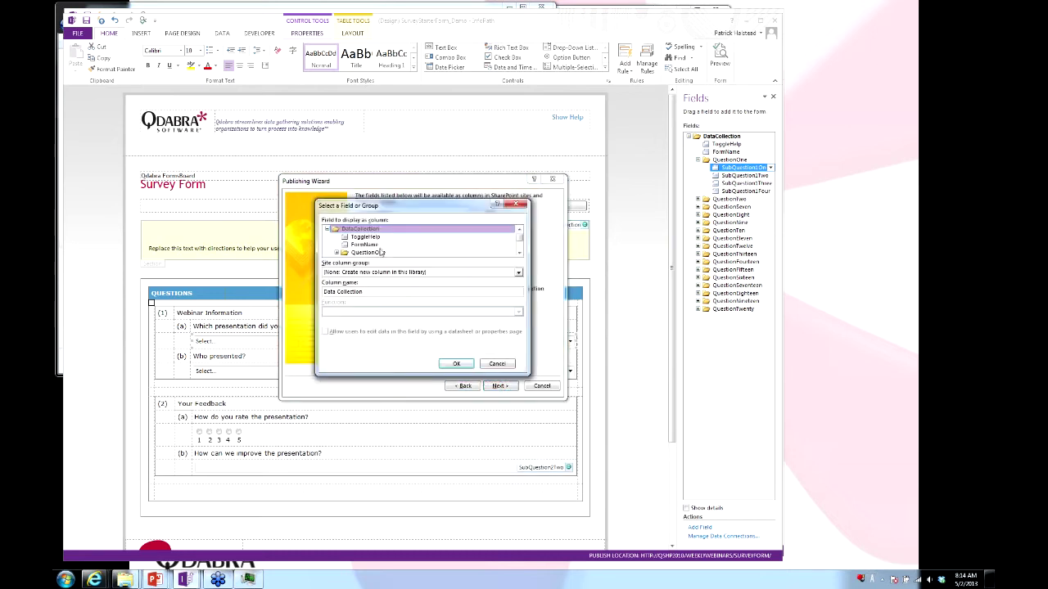
pyautogui.doubleClick(384, 236)
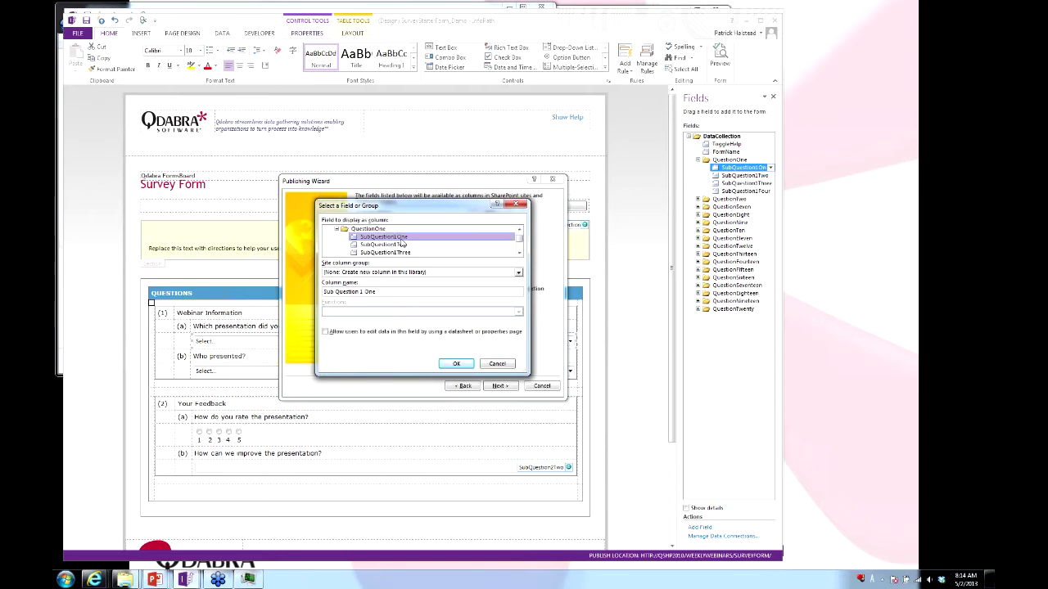
pyautogui.click(494, 214)
pyautogui.doubleClick(390, 237)
pyautogui.click(490, 214)
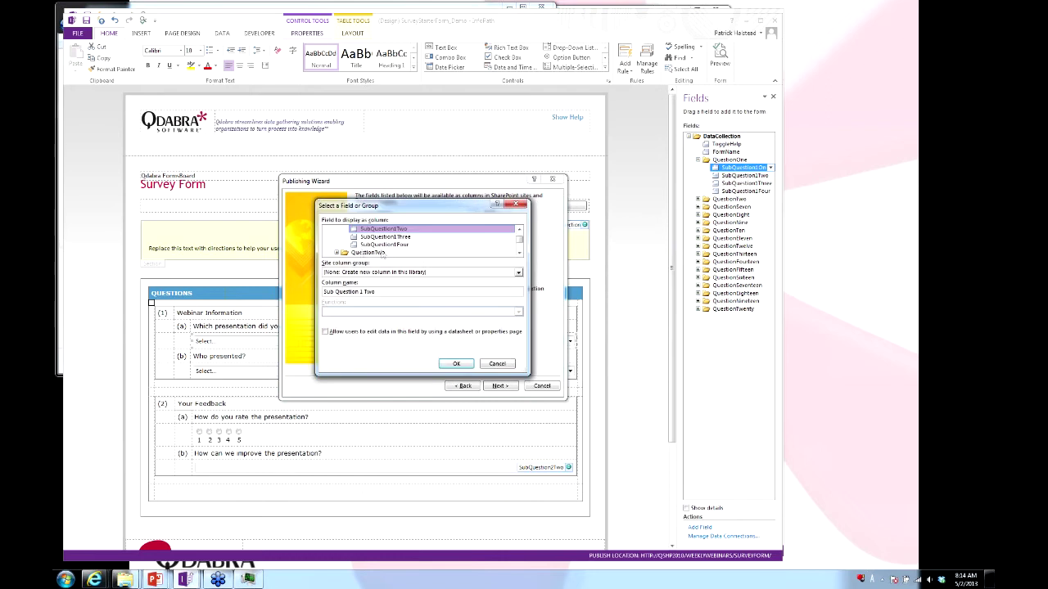
pyautogui.click(339, 254)
pyautogui.doubleClick(385, 236)
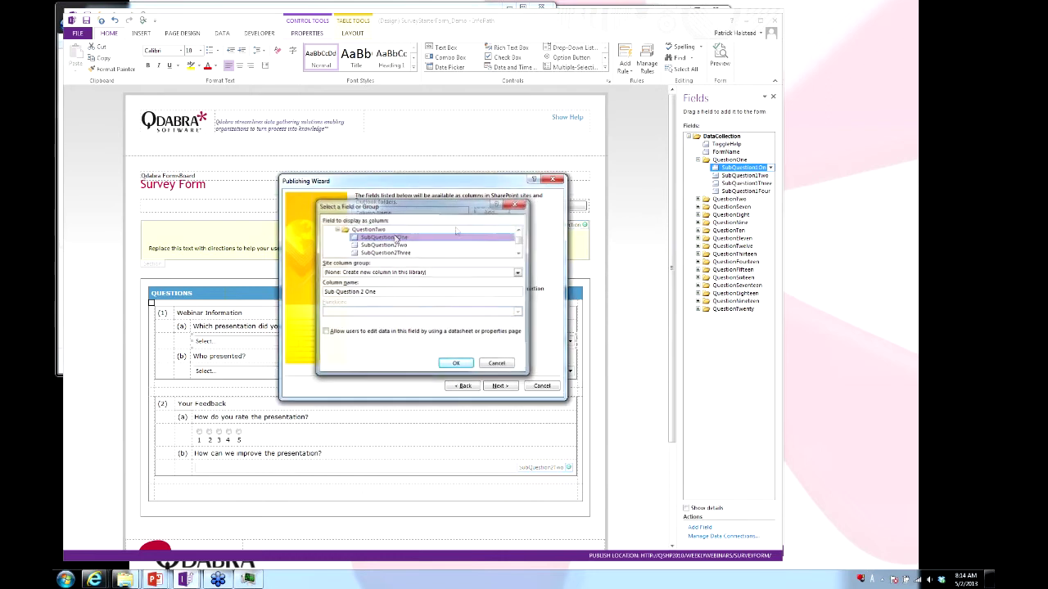
pyautogui.click(491, 214)
pyautogui.doubleClick(388, 236)
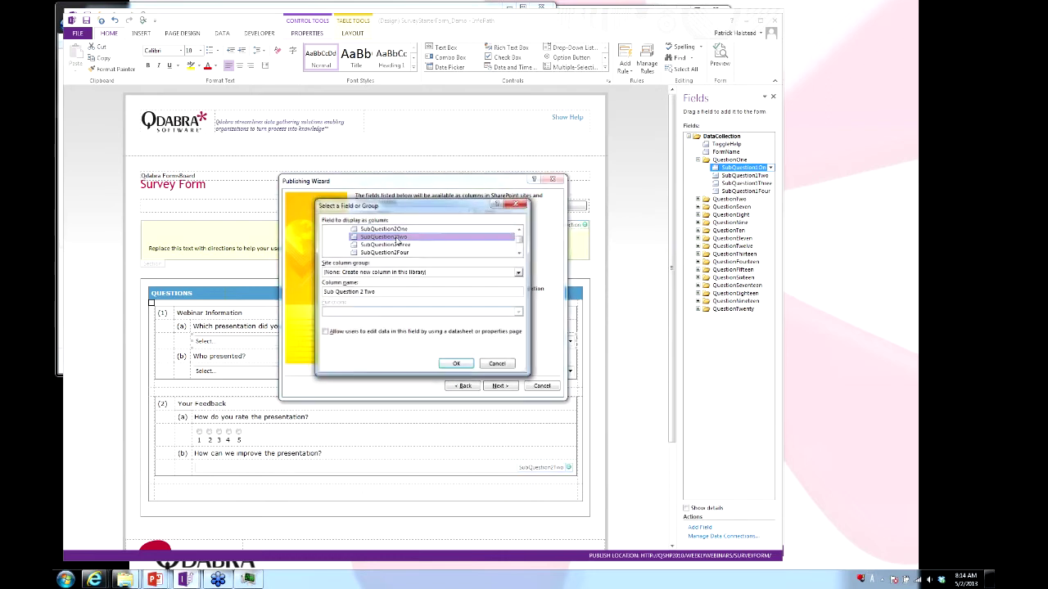
pyautogui.click(498, 386)
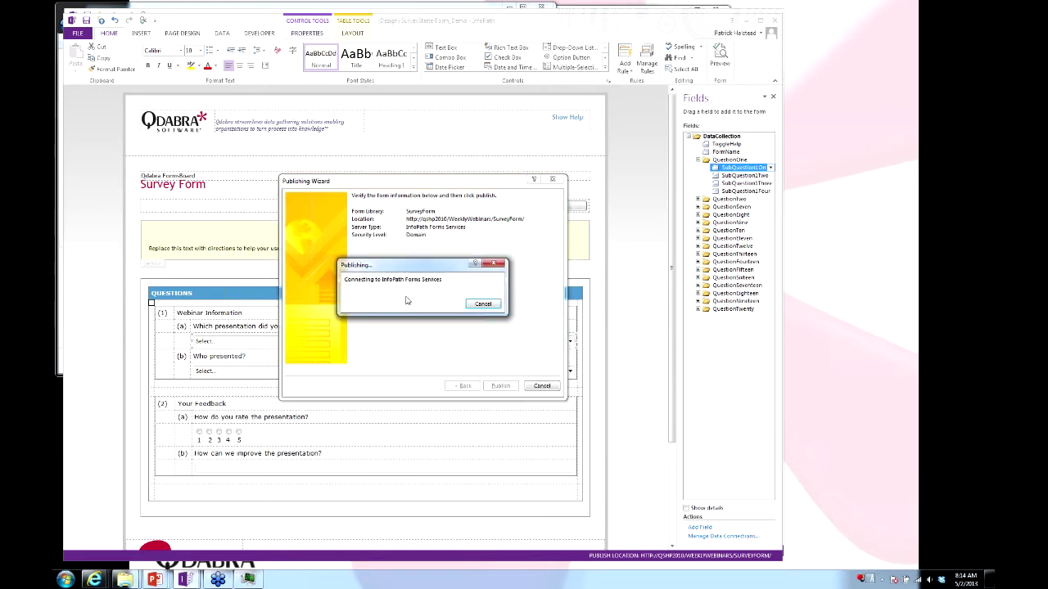
pyautogui.click(387, 272)
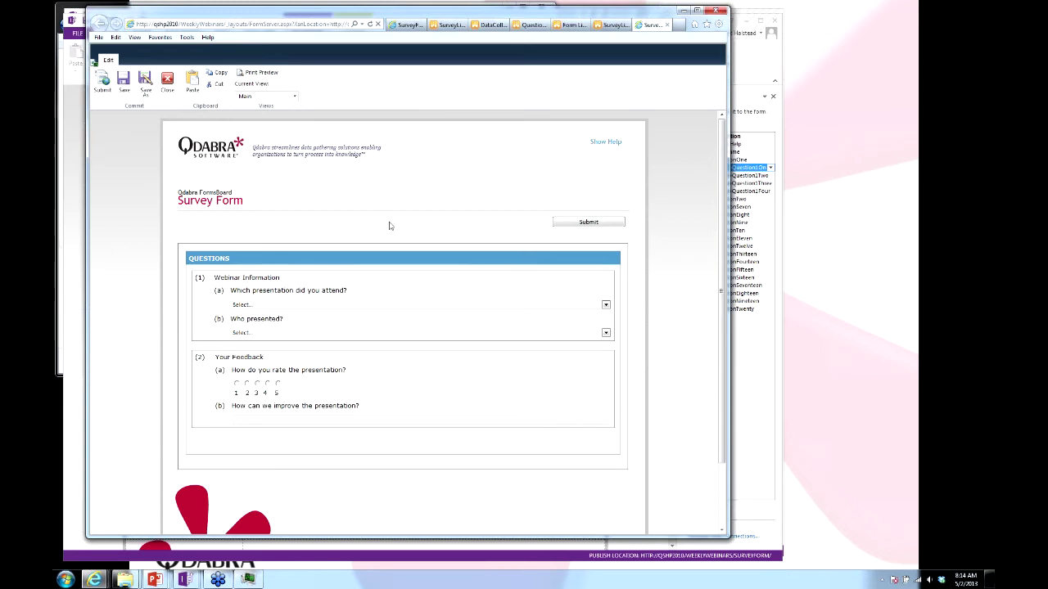
# Answer Dashboard design, a presenter, rating 3 and comment 'Use different res', then submit.
pyautogui.click(393, 306)
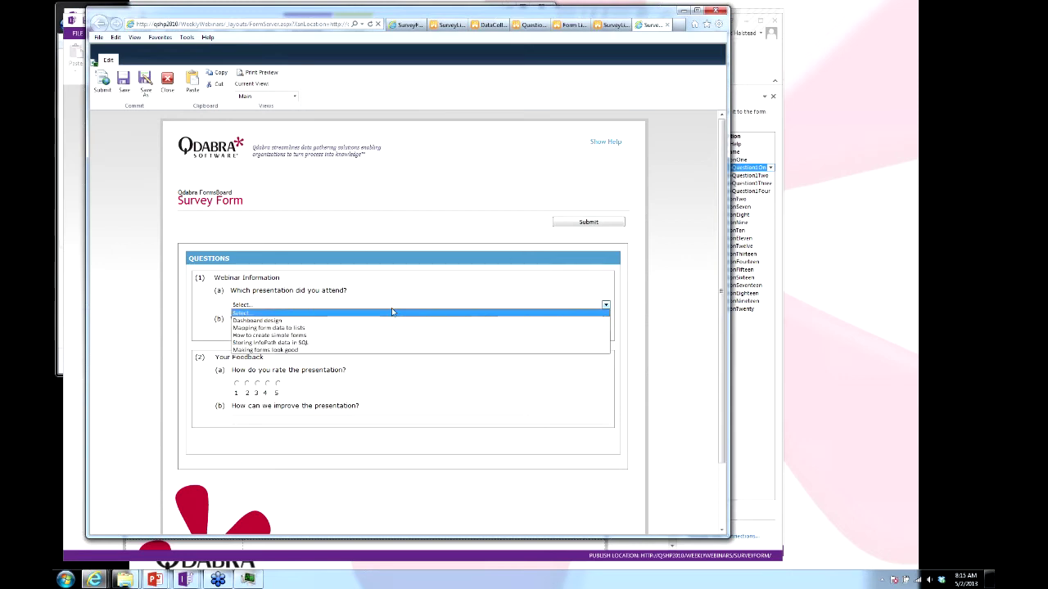
pyautogui.click(298, 321)
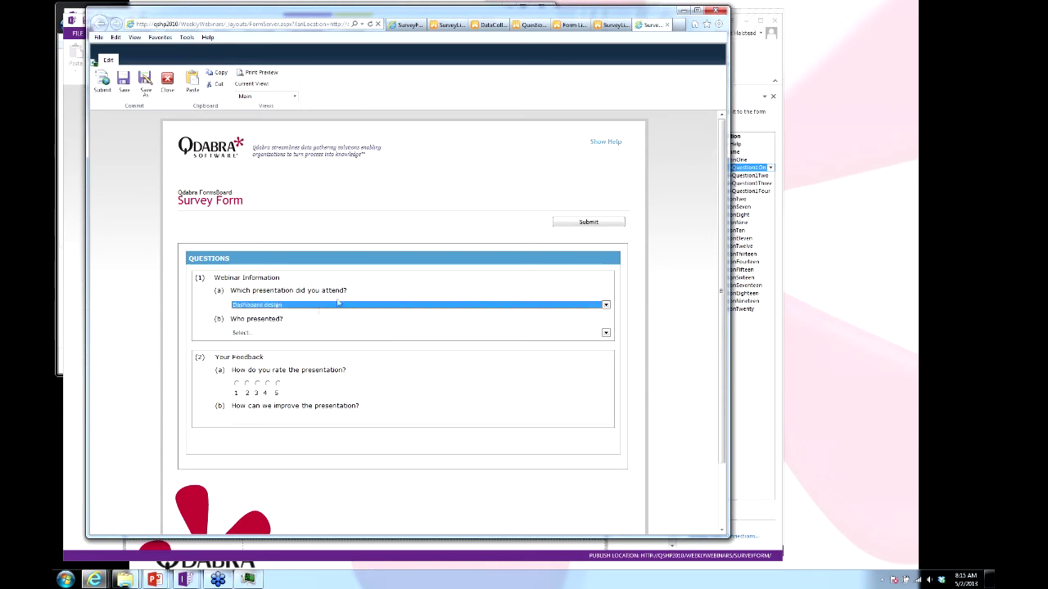
pyautogui.click(298, 334)
pyautogui.click(282, 350)
pyautogui.click(256, 384)
pyautogui.click(271, 420)
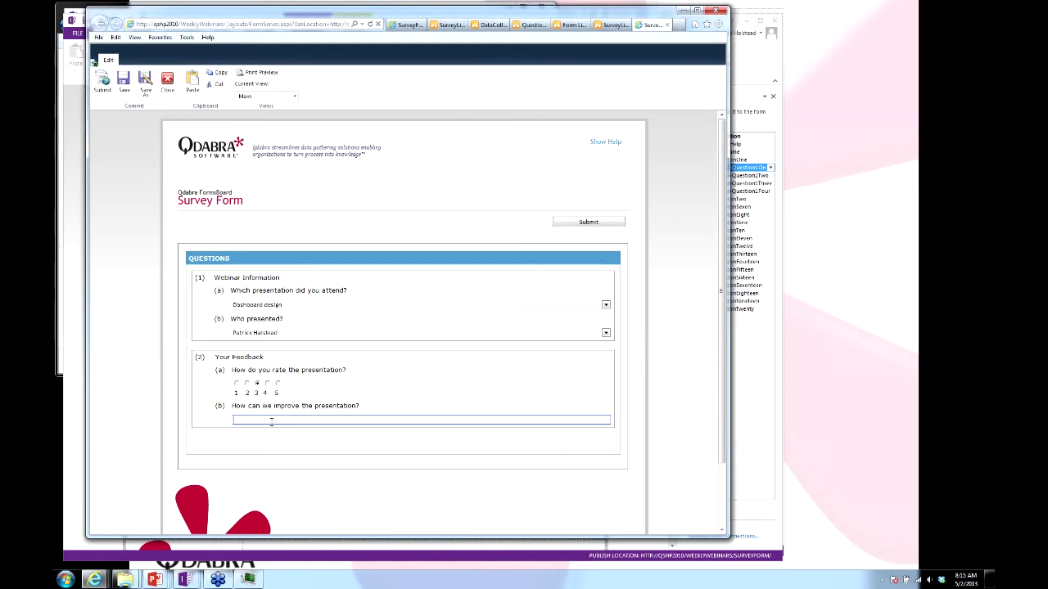
pyautogui.write('Use different resolution')
pyautogui.click(565, 222)
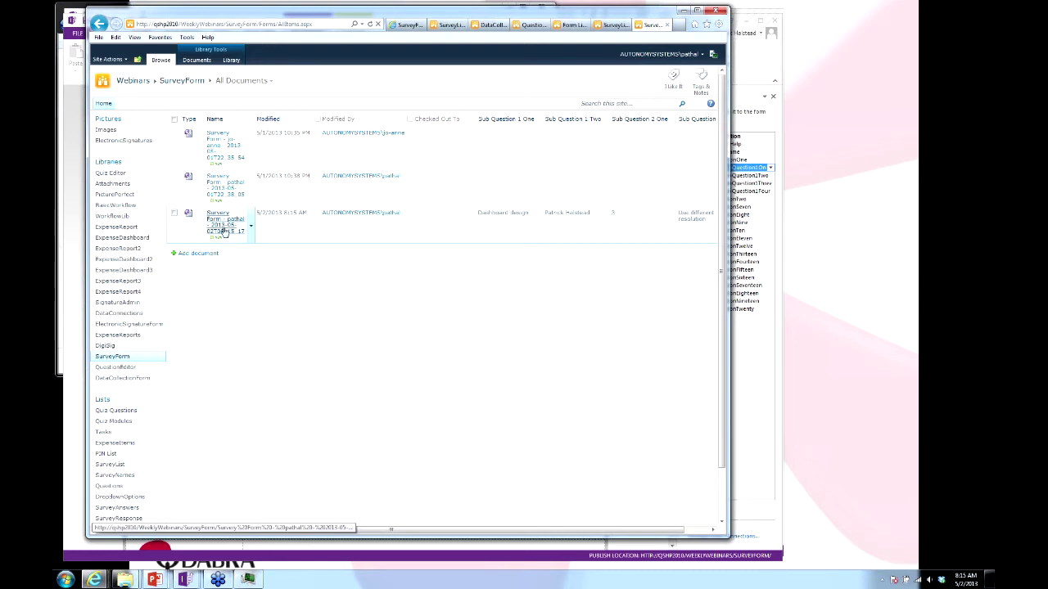
# Reopen the submitted survey from the library, change the rating to 4 and resubmit.
pyautogui.click(226, 234)
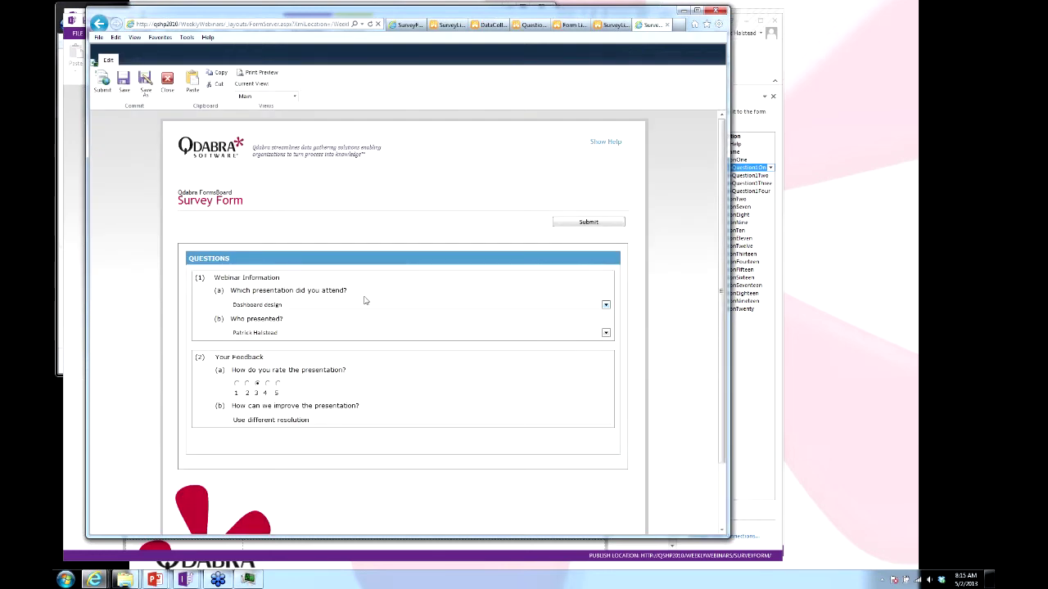
pyautogui.click(267, 383)
pyautogui.click(603, 223)
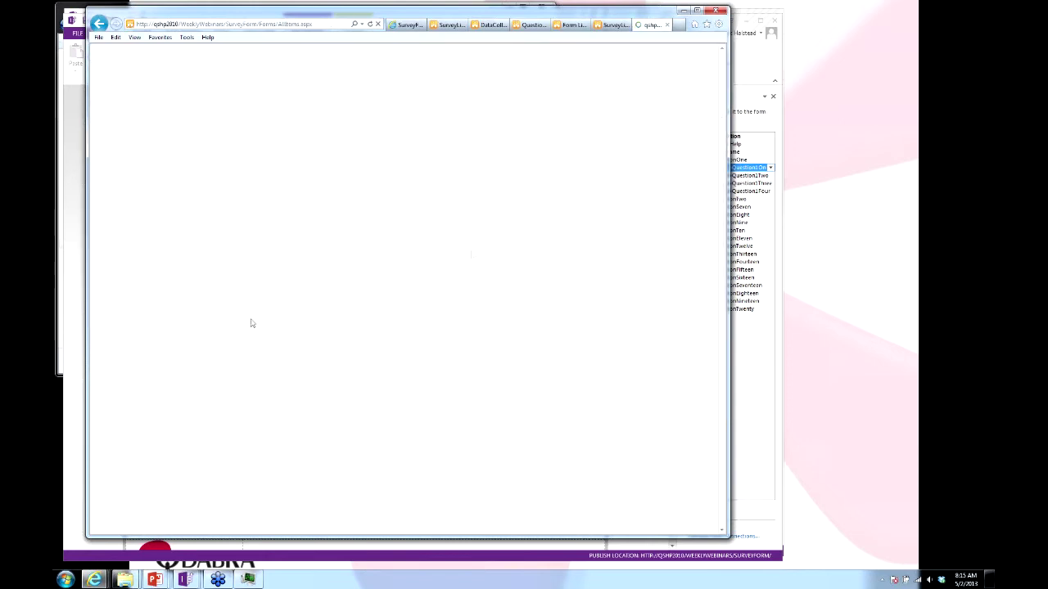
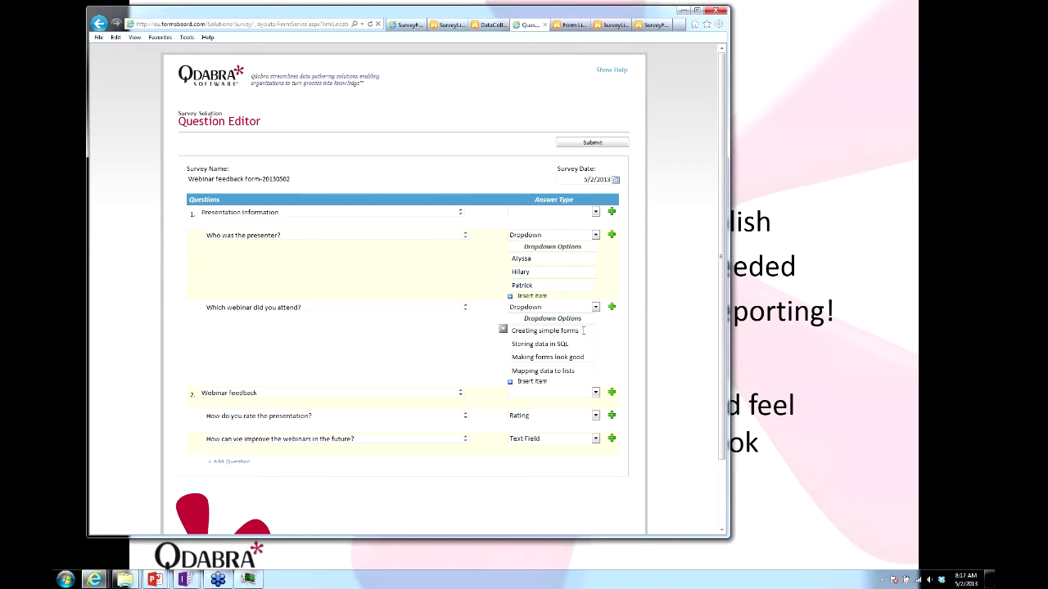
# Add 'Browser performance' as a fifth webinar option and insert a blank question 3.
pyautogui.click(536, 381)
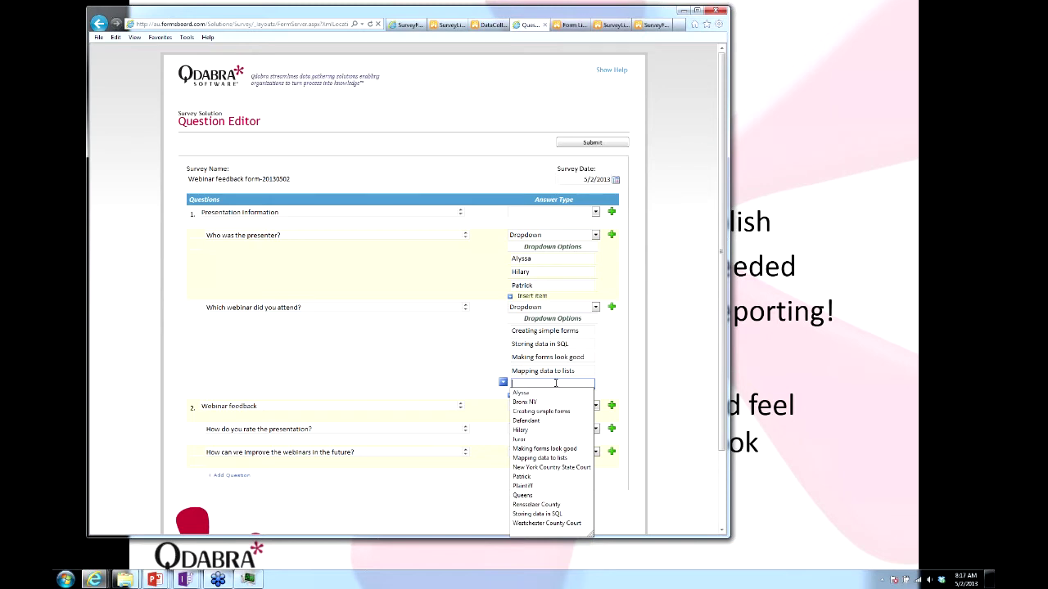
pyautogui.write('Browser performance')
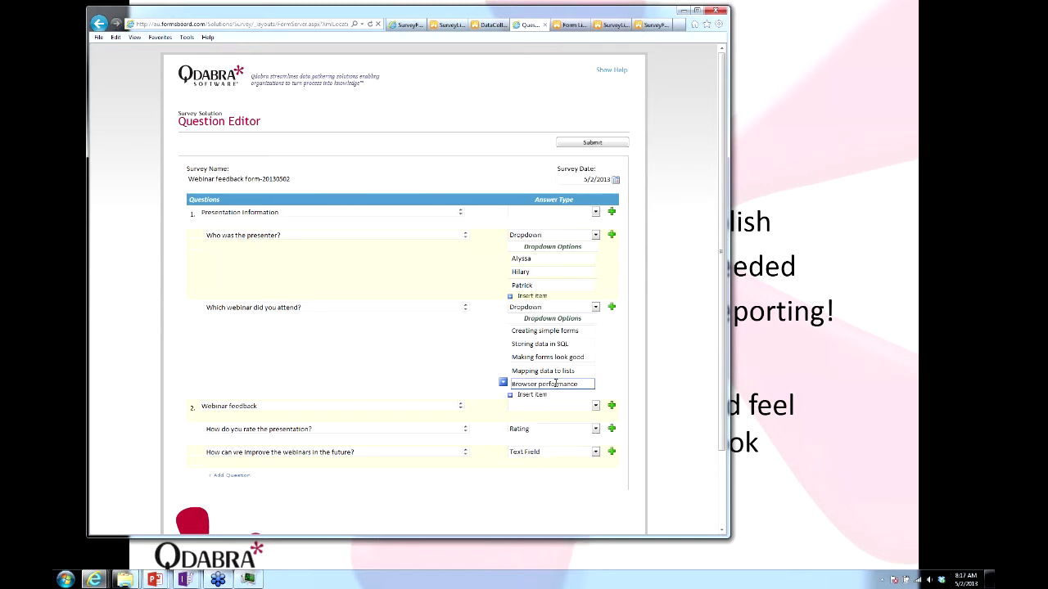
pyautogui.click(661, 306)
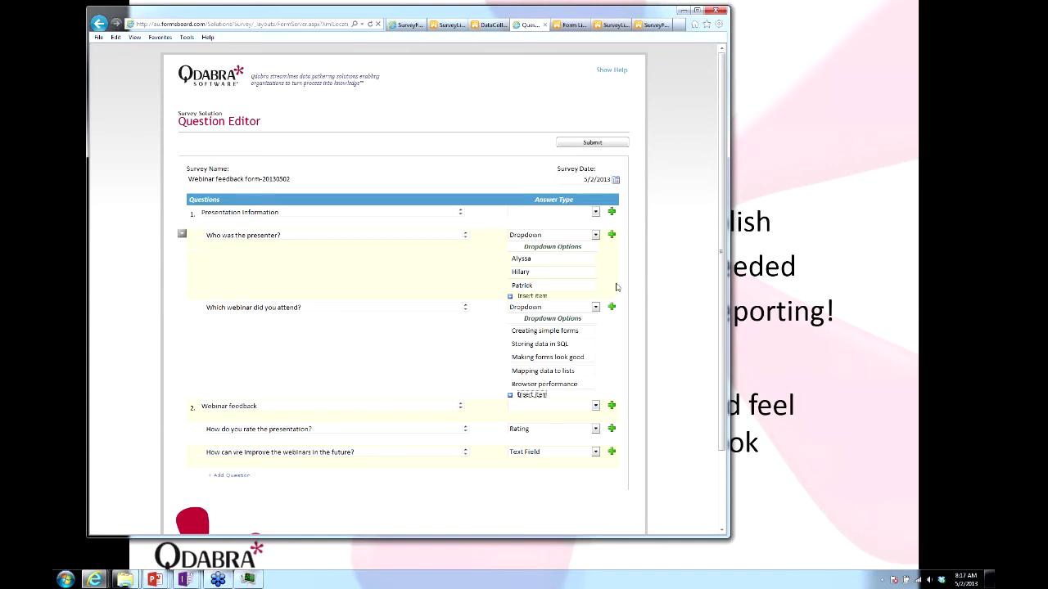
pyautogui.click(230, 476)
pyautogui.click(229, 476)
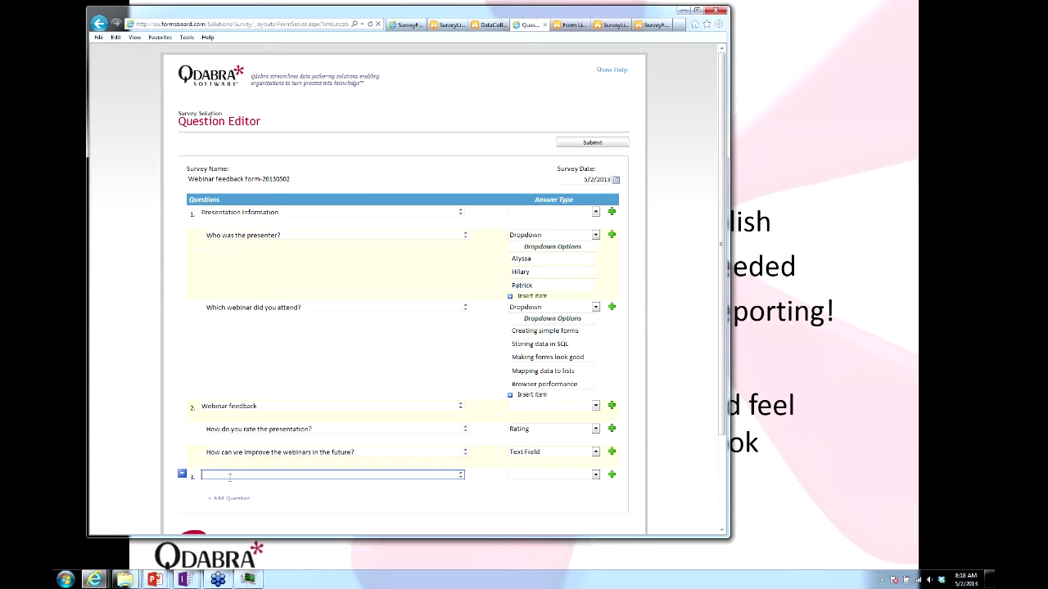
# Add 'Future Topics' with Text Field sub-question 'What webinar topic should we cover in the future', then submit.
pyautogui.write('Future Topics')
pyautogui.click(612, 475)
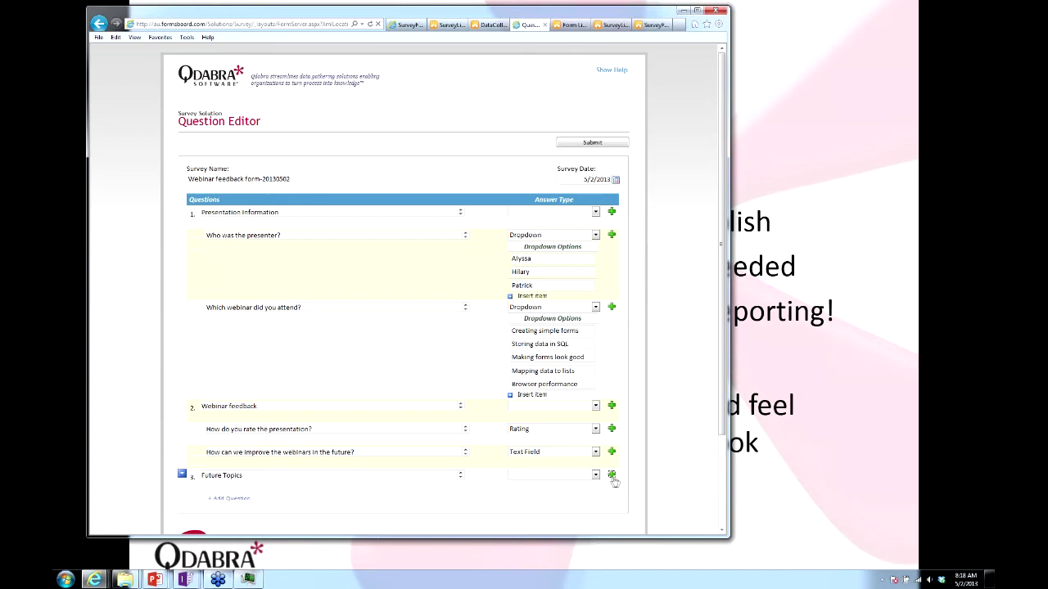
pyautogui.click(429, 498)
pyautogui.write('Wh')
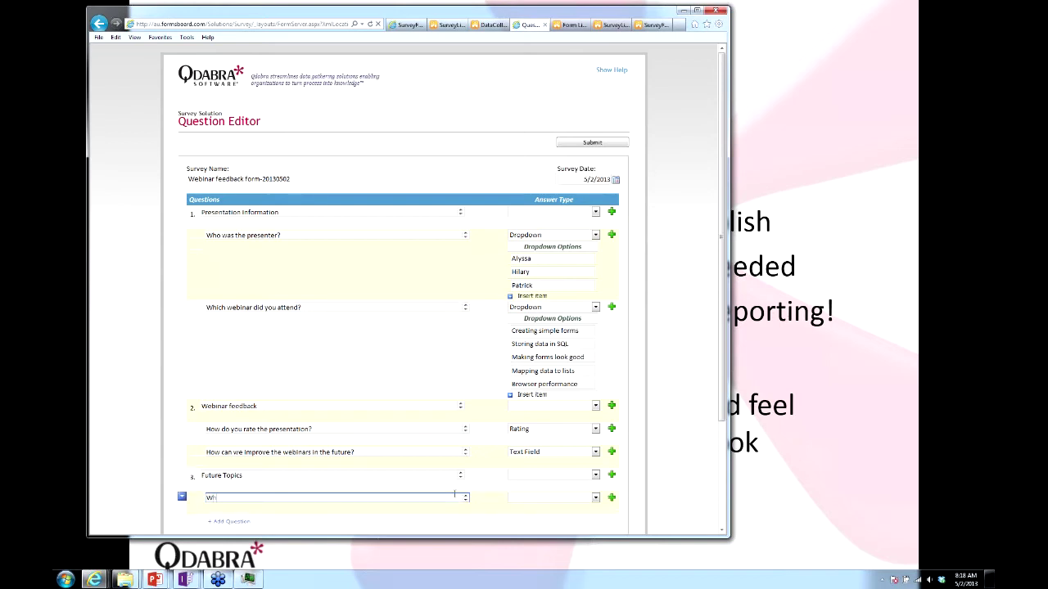
pyautogui.write('at webinar topic should we cover in the future')
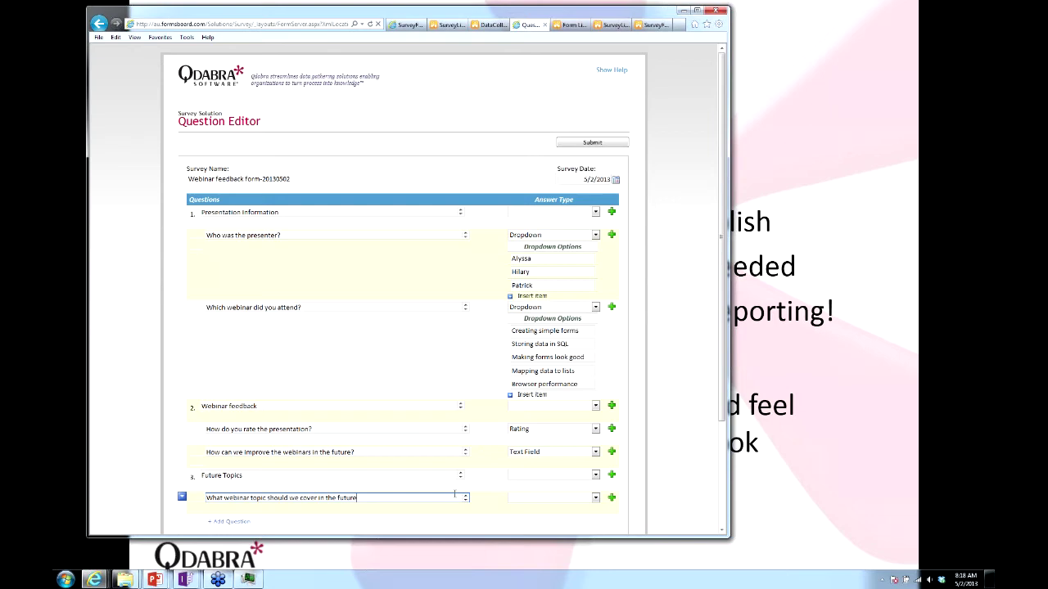
pyautogui.click(595, 498)
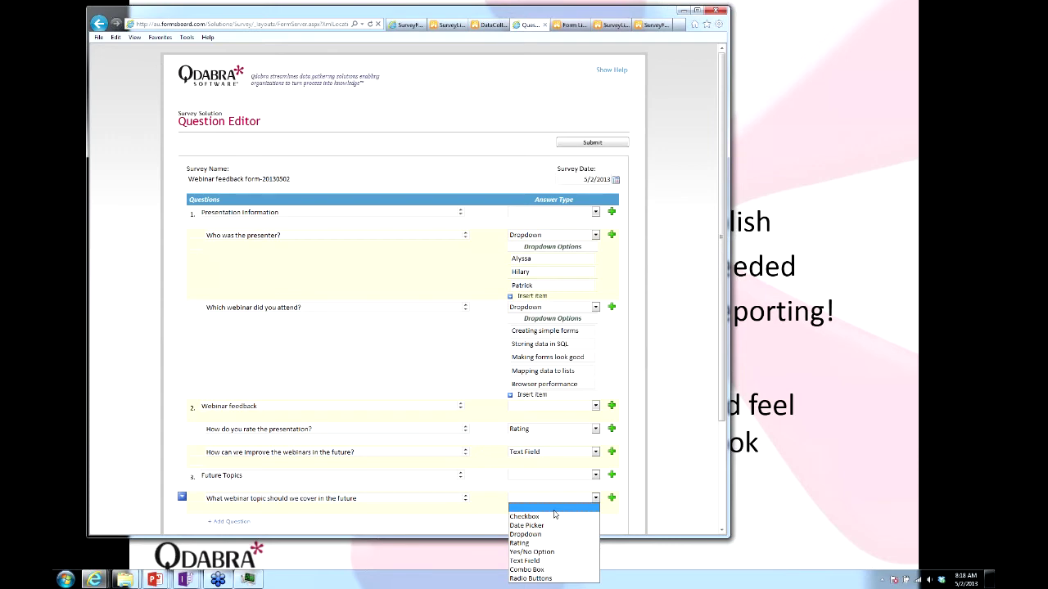
pyautogui.click(542, 561)
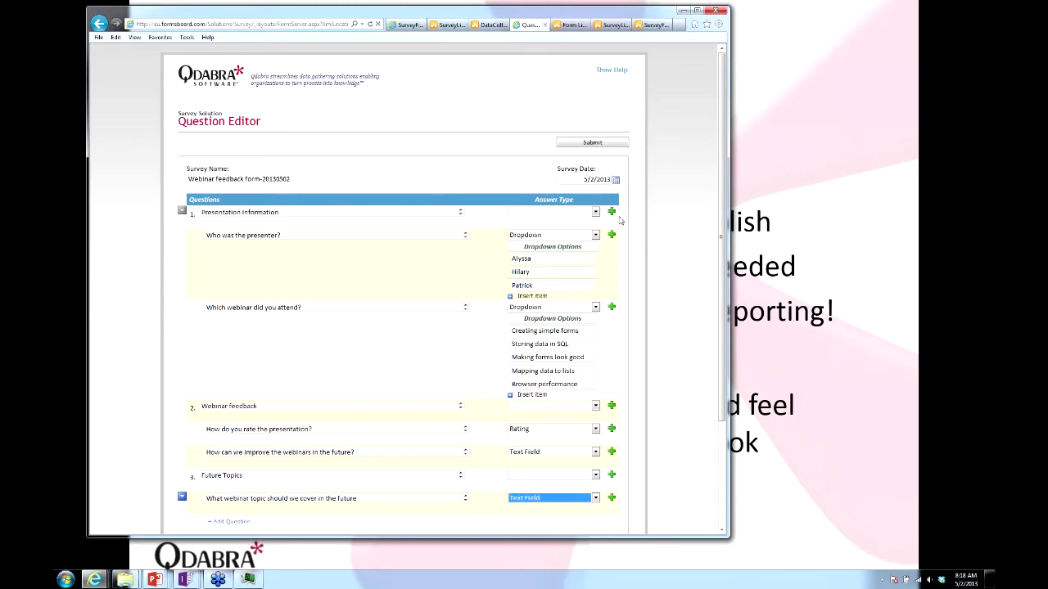
pyautogui.click(586, 143)
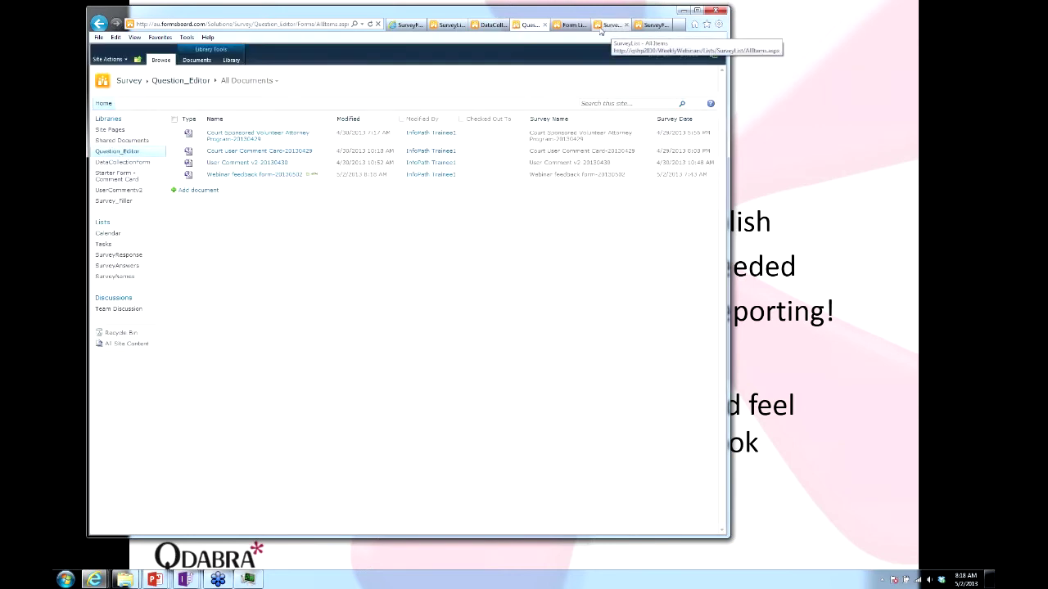
# Start a new Survey_Filler response using the Webinar feedback form-20130502 survey.
pyautogui.click(571, 25)
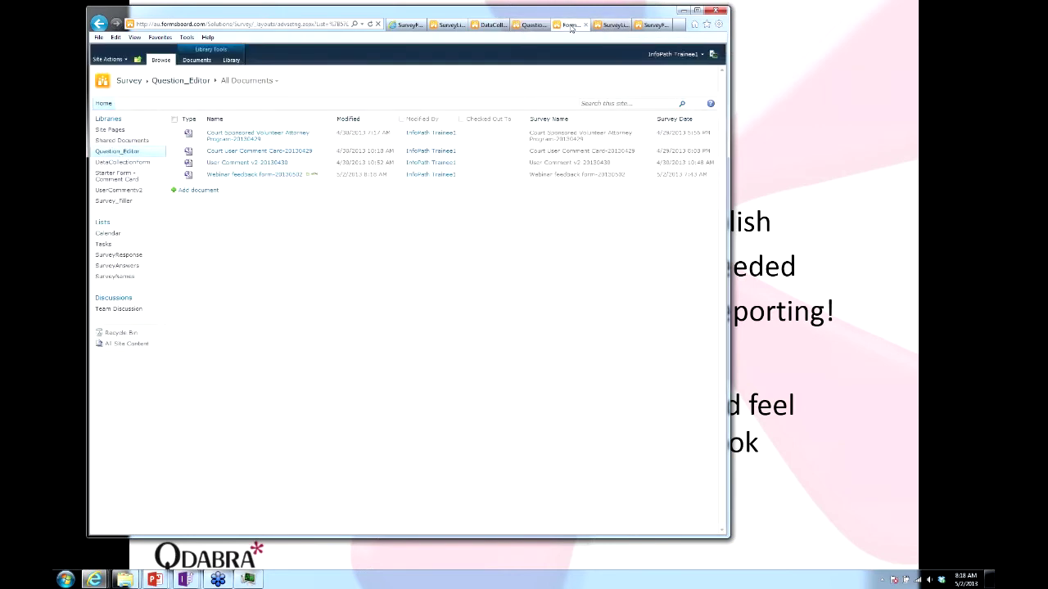
pyautogui.click(114, 200)
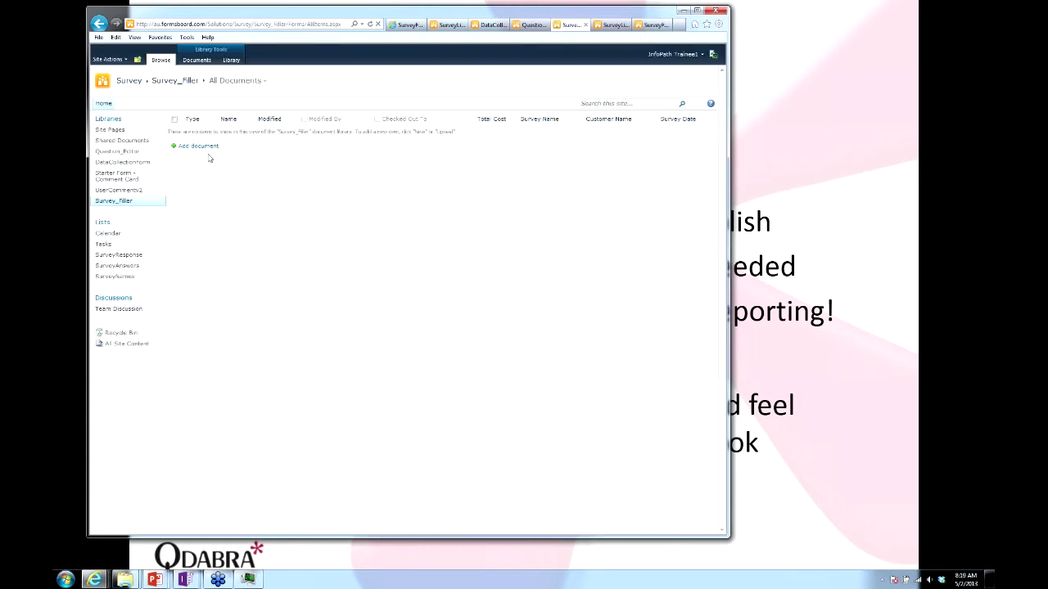
pyautogui.click(199, 151)
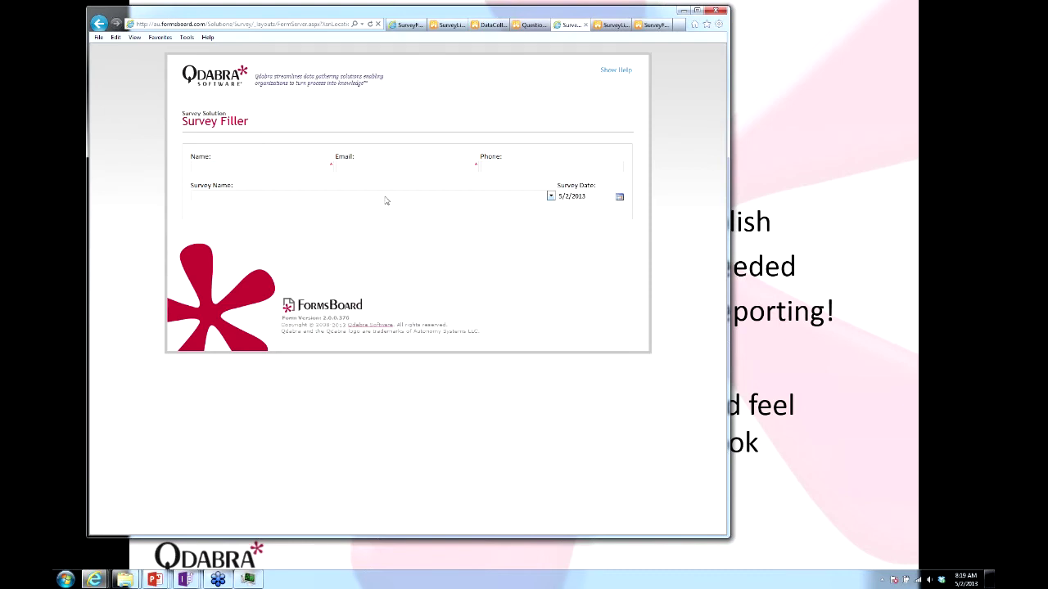
pyautogui.click(386, 200)
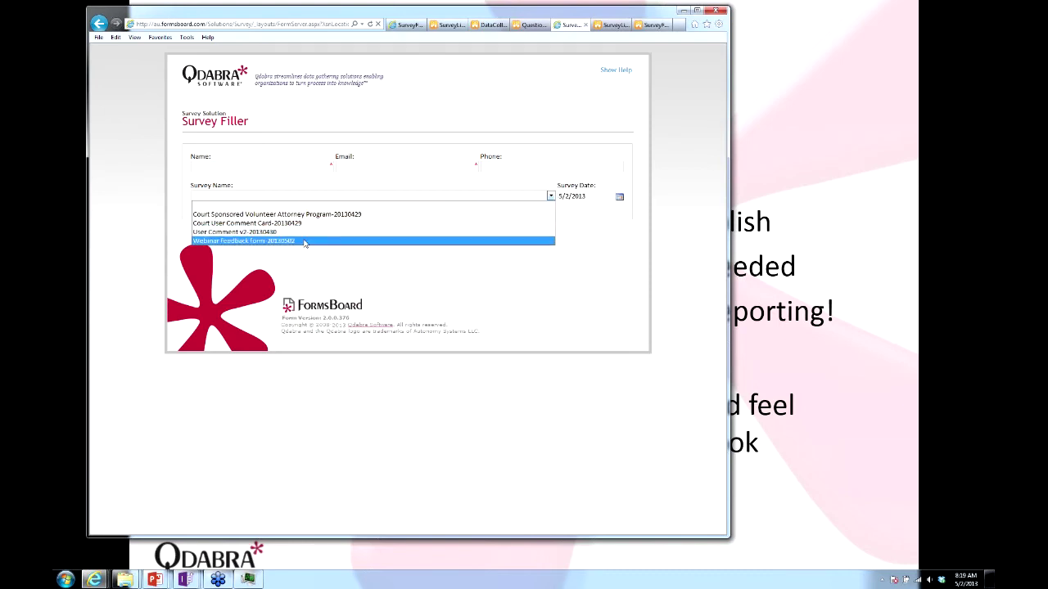
pyautogui.click(305, 241)
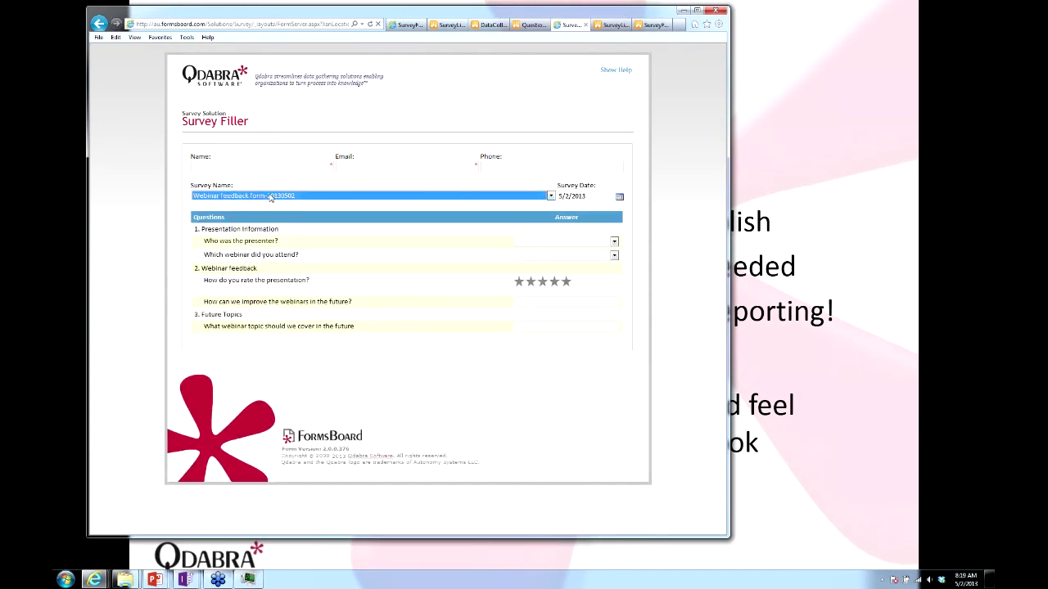
# Answer the future webinar topic question with 'World hunger'.
pyautogui.click(544, 326)
pyautogui.write('World hunger')
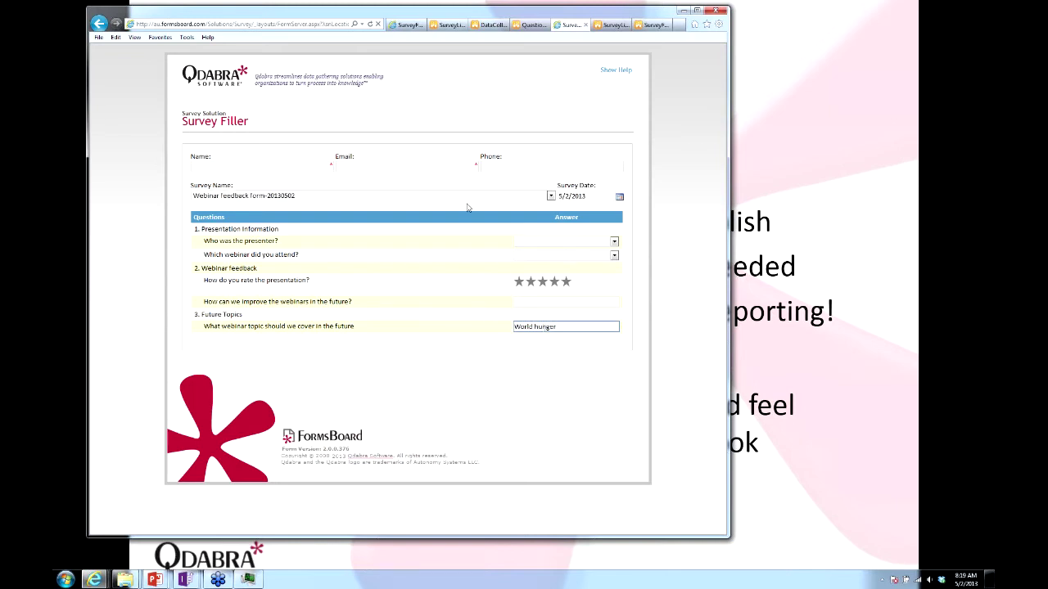
pyautogui.click(330, 165)
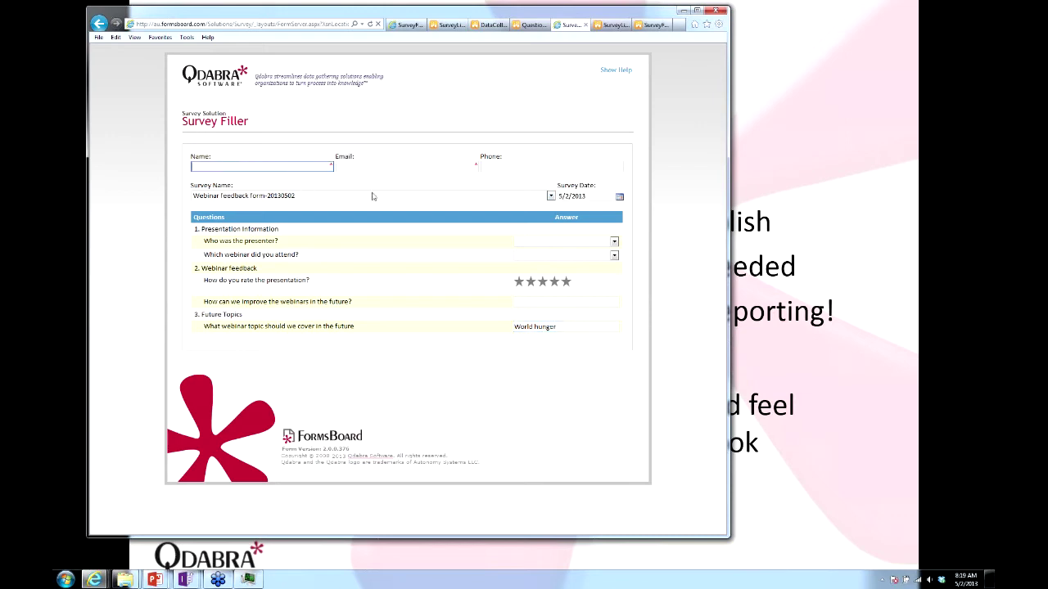
pyautogui.click(549, 196)
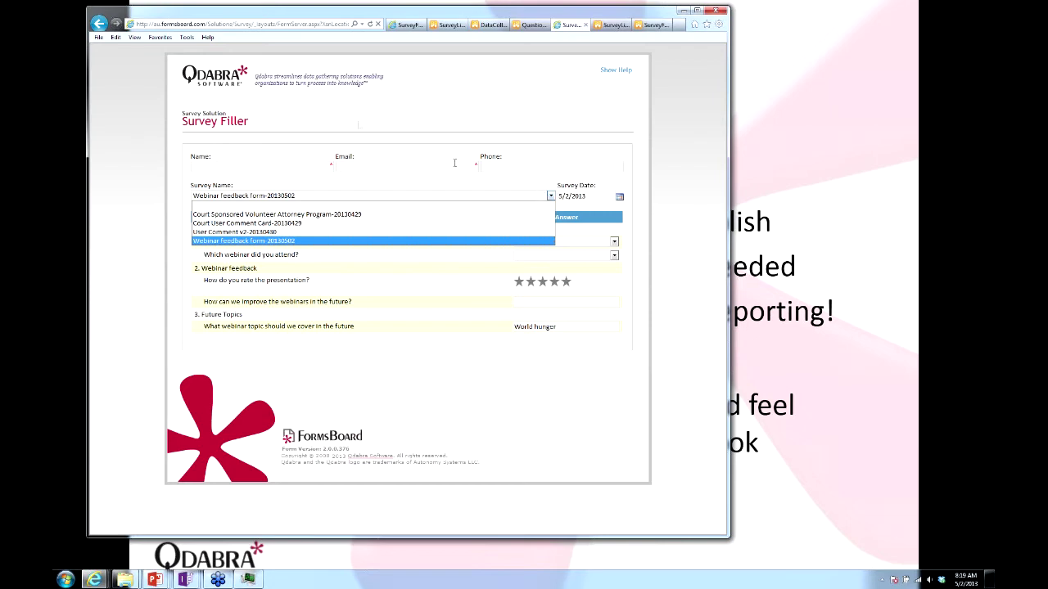
pyautogui.click(645, 129)
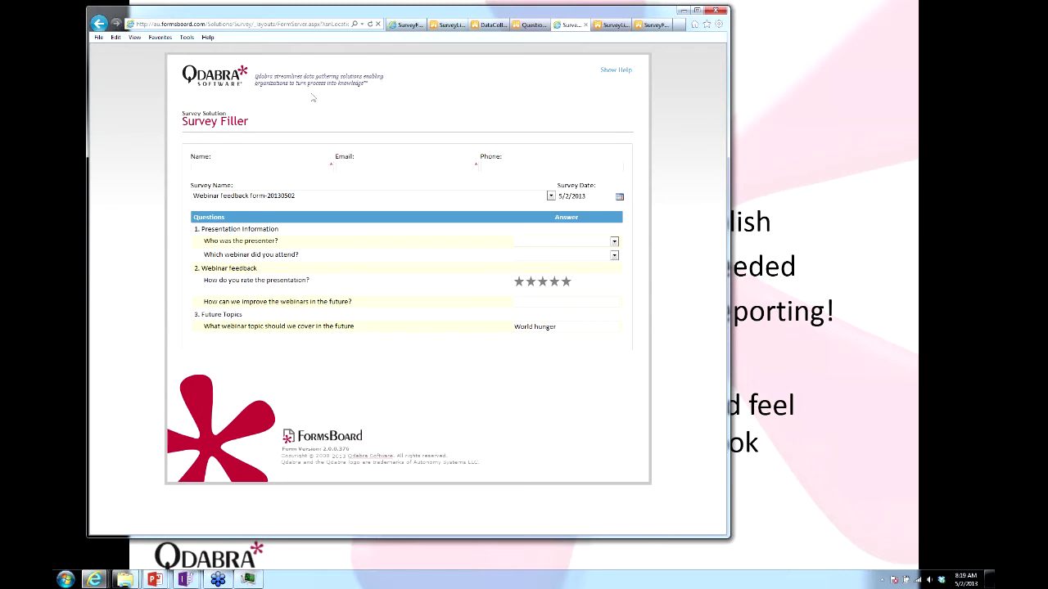
pyautogui.moveTo(288, 169)
# Enter the respondent's first name and pick the suggested e-mail address.
pyautogui.click(289, 170)
pyautogui.write('Patrick')
pyautogui.press('Tab')
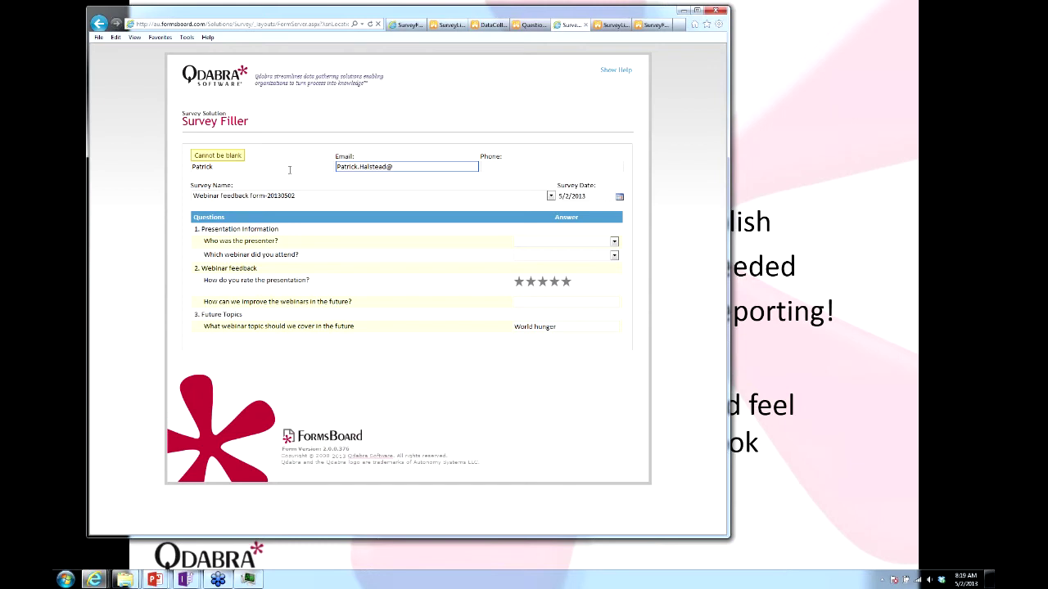
pyautogui.hotkey('ctrl', 'a')
pyautogui.write('Webinar')
pyautogui.press('Down')
pyautogui.press('Tab')
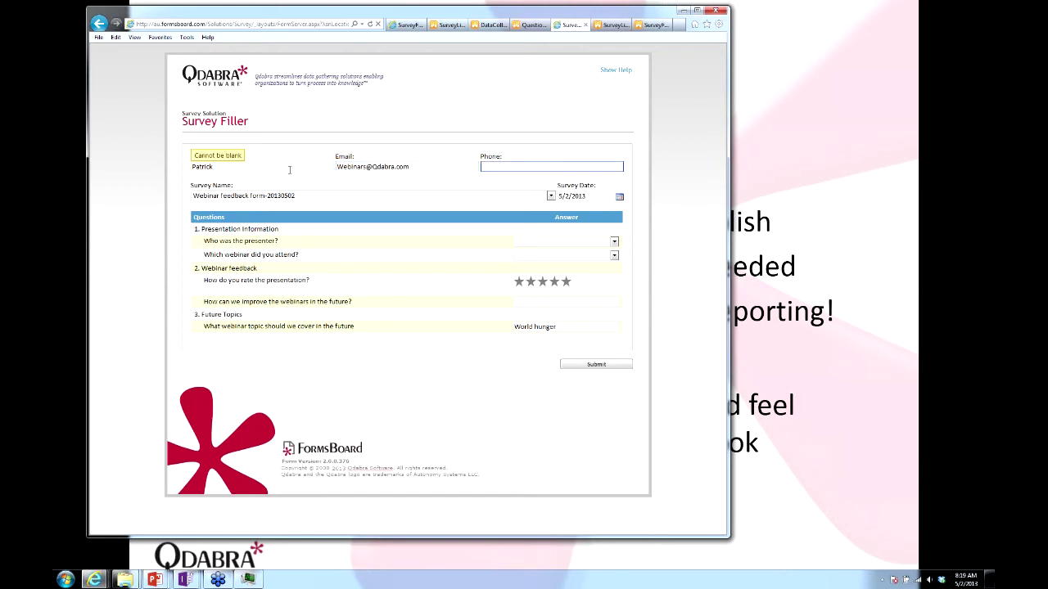
pyautogui.press('Tab')
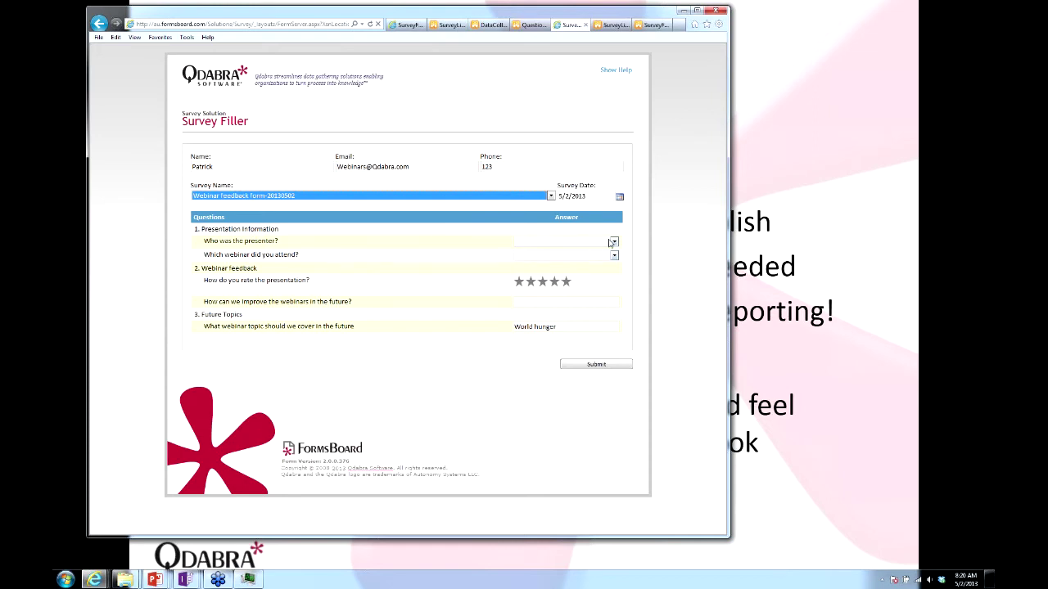
# Choose the first presenter and 'Browser performance' as the webinar attended.
pyautogui.click(614, 242)
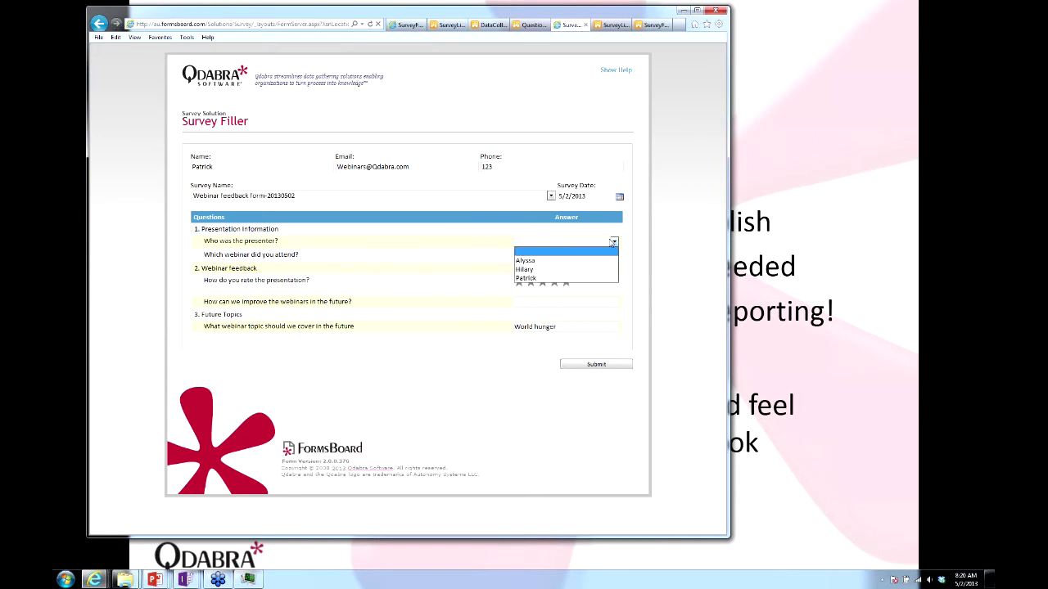
pyautogui.click(542, 260)
pyautogui.click(591, 258)
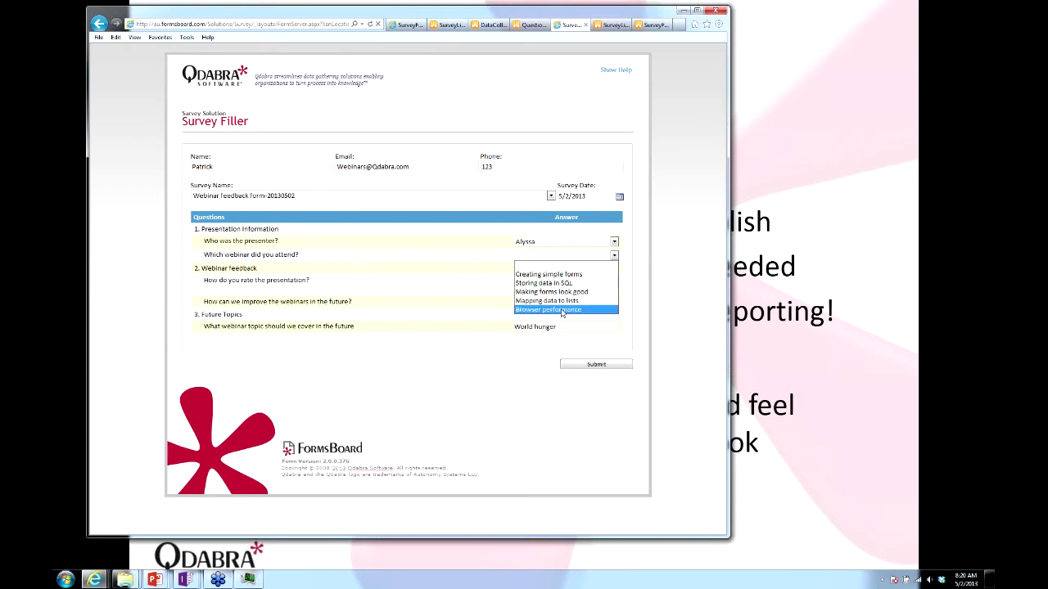
pyautogui.click(562, 310)
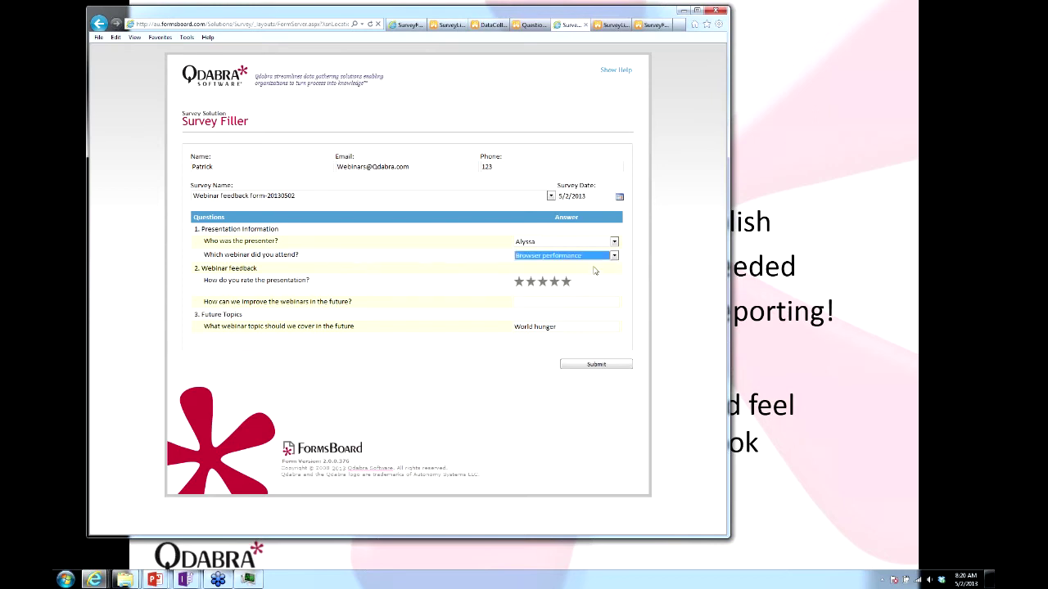
# Rate the presentation five stars, suggest 'More cookies' as the improvement, and submit.
pyautogui.click(545, 285)
pyautogui.click(567, 282)
pyautogui.click(555, 302)
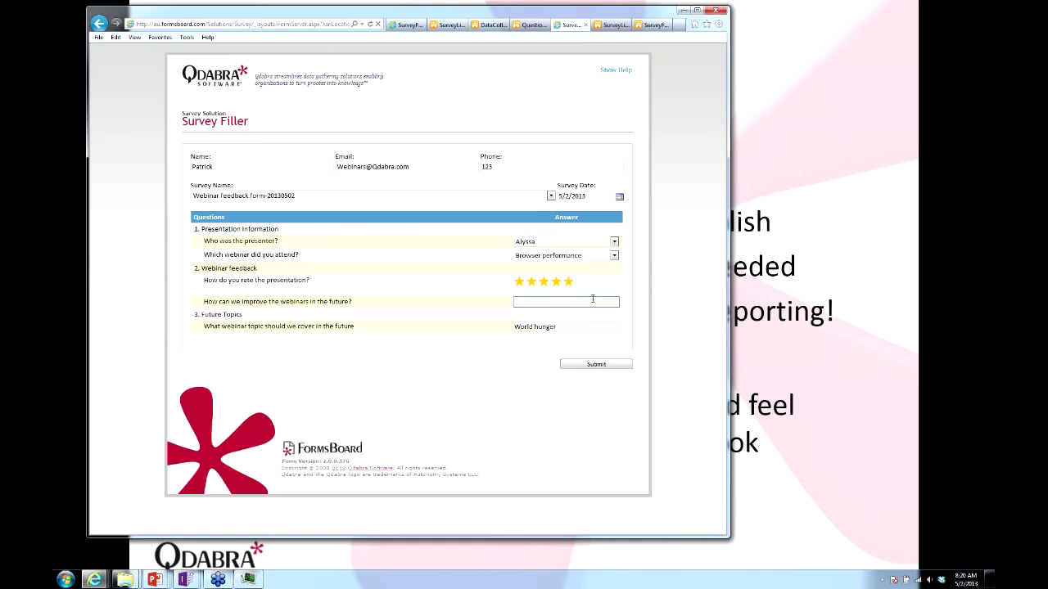
pyautogui.write('More cookies')
pyautogui.click(606, 368)
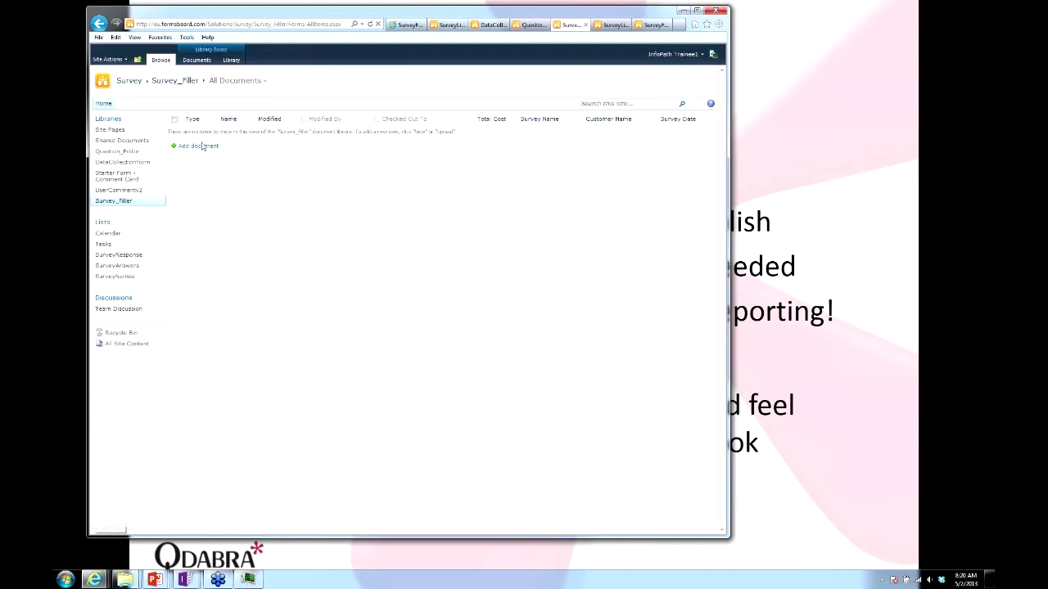
# Open the newest response in the DataCollectionForm library, then return to InfoPath Designer.
pyautogui.click(121, 162)
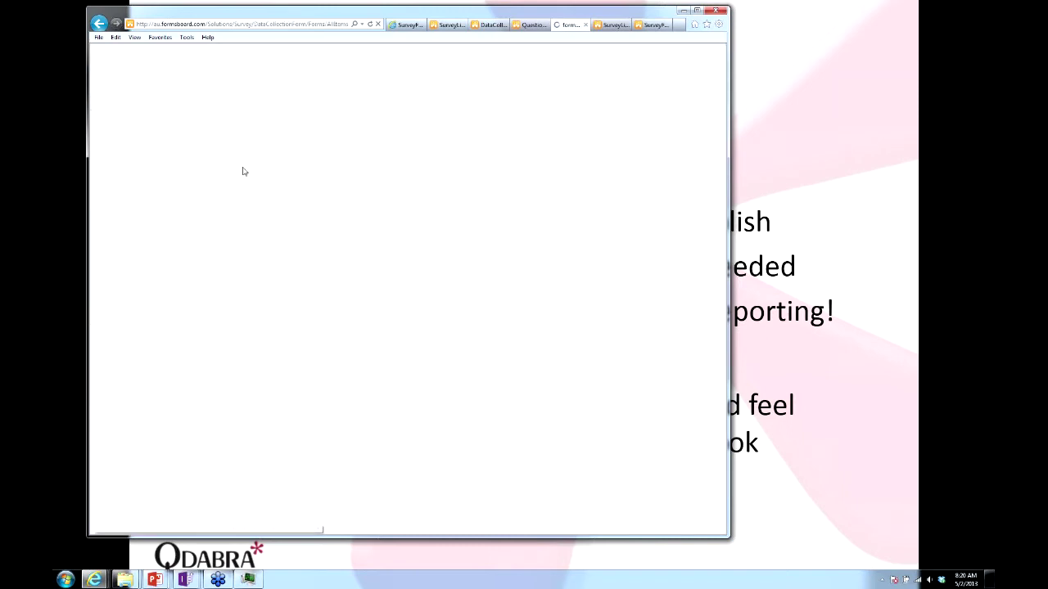
pyautogui.click(228, 237)
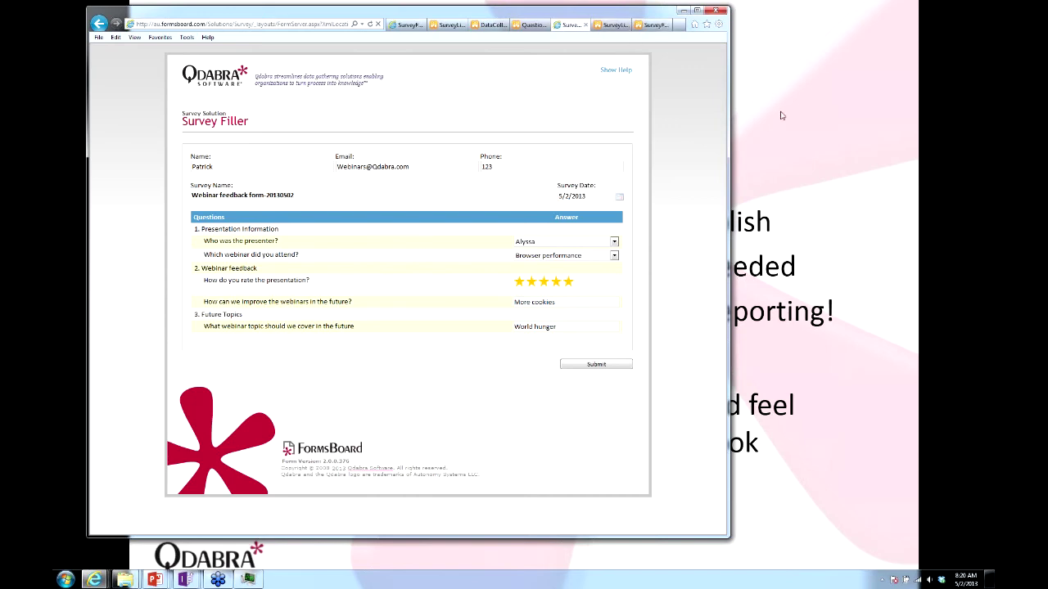
pyautogui.hotkey('alt', 'Tab')
pyautogui.hotkey('alt', 'Tab')
pyautogui.hotkey('alt', 'Tab')
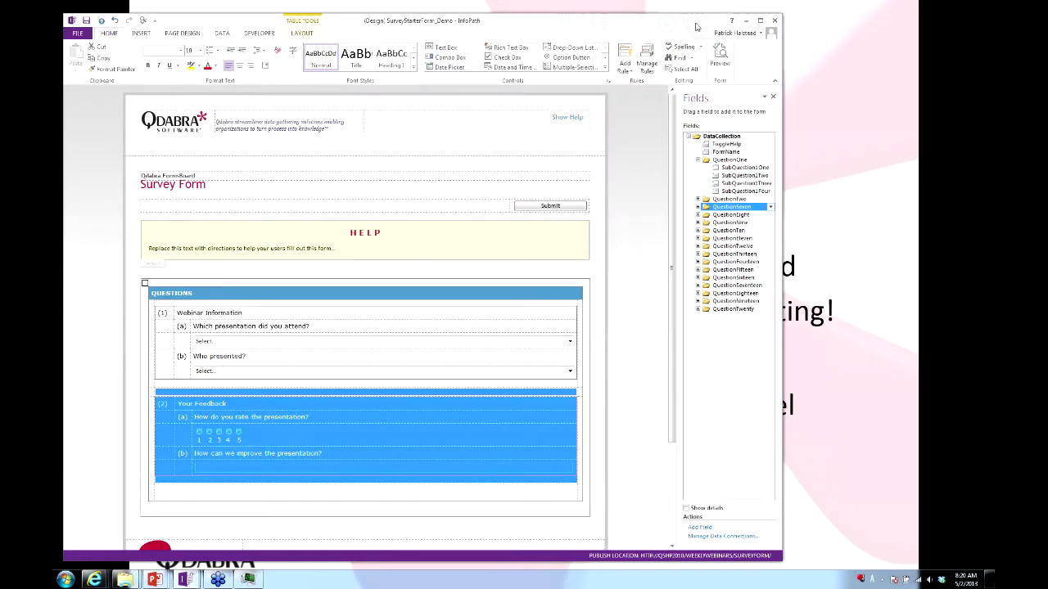
# Close SurveyStarterForm_Demo without saving and bring up the Question_Editor template.
pyautogui.click(773, 20)
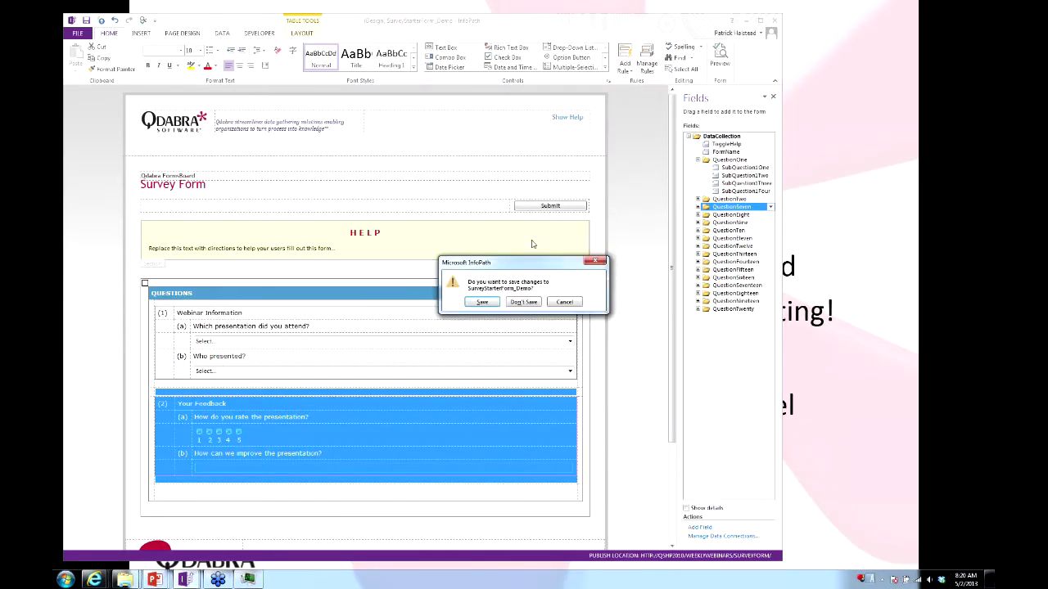
pyautogui.click(517, 307)
pyautogui.hotkey('alt', 'Tab')
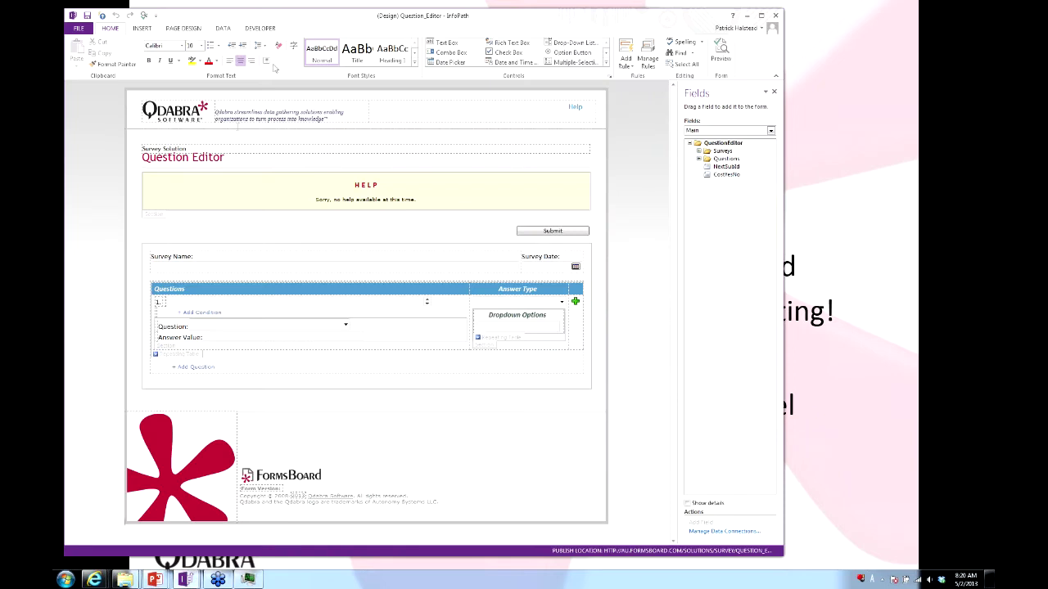
pyautogui.moveTo(319, 17); pyautogui.dragTo(319, 10)
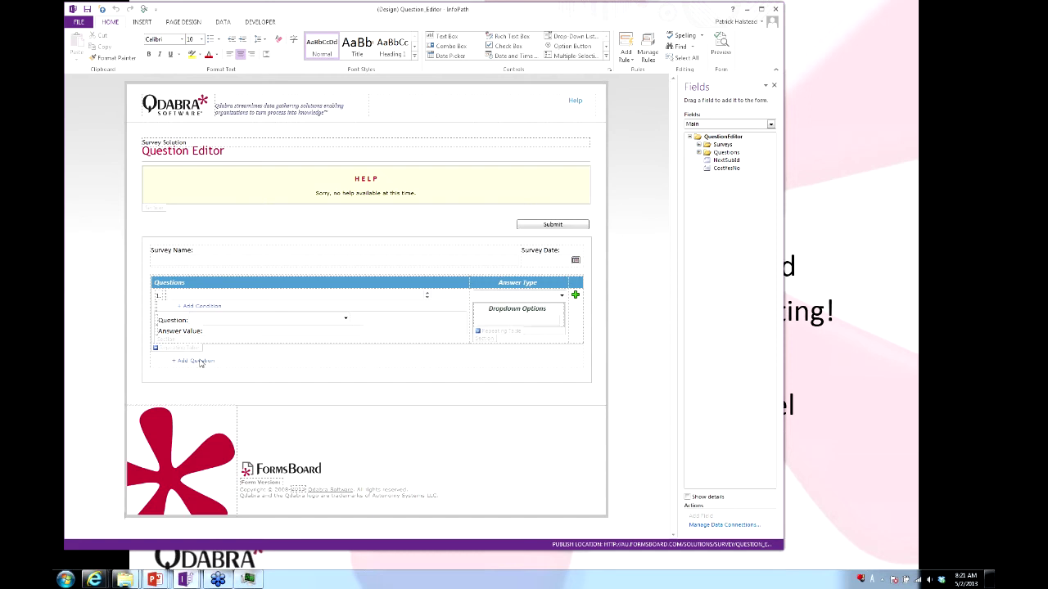
# Expand the Questions, Surveys and id fields in the Question_Editor Fields pane.
pyautogui.click(576, 297)
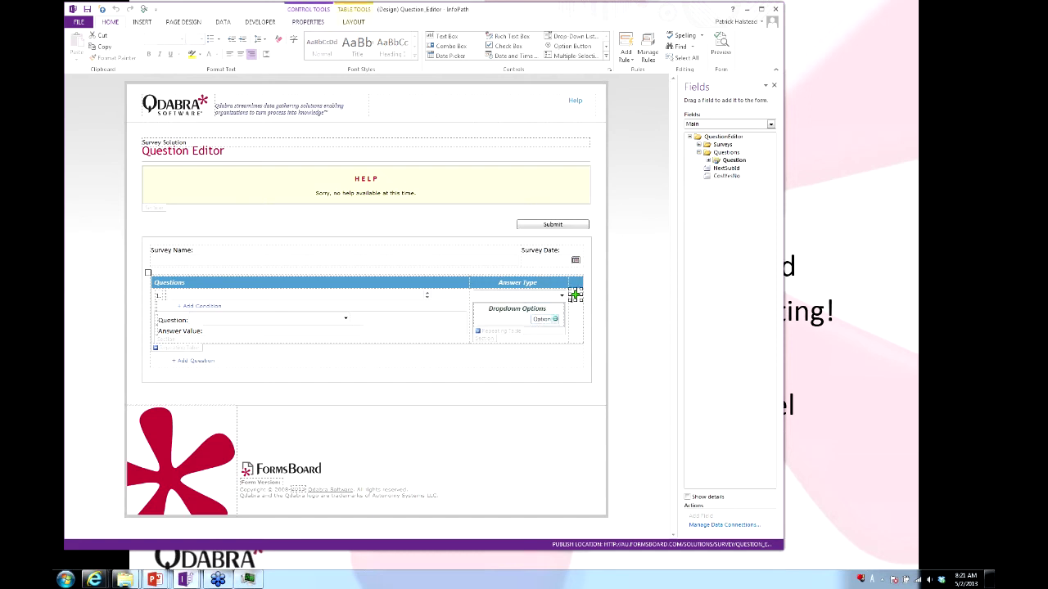
pyautogui.click(710, 161)
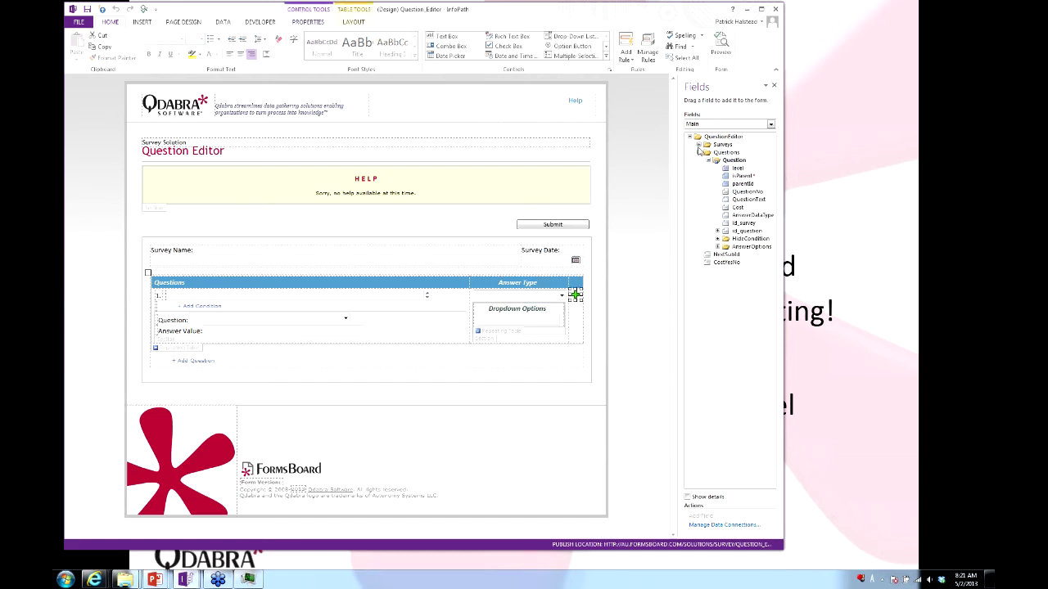
pyautogui.click(699, 145)
pyautogui.click(709, 168)
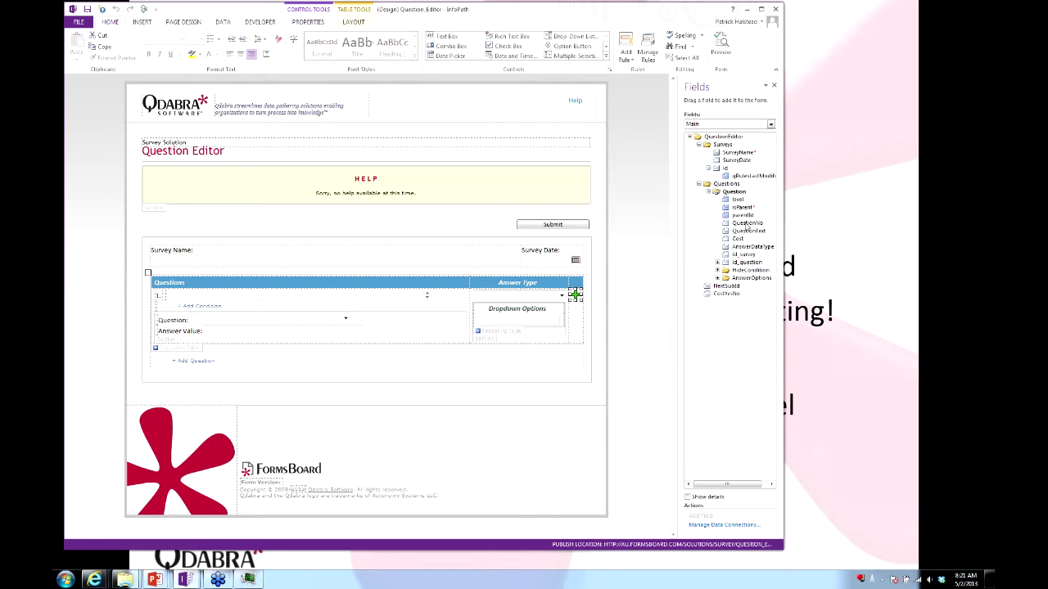
# Switch to the Form6 design window and close it.
pyautogui.hotkey('alt', 'Tab')
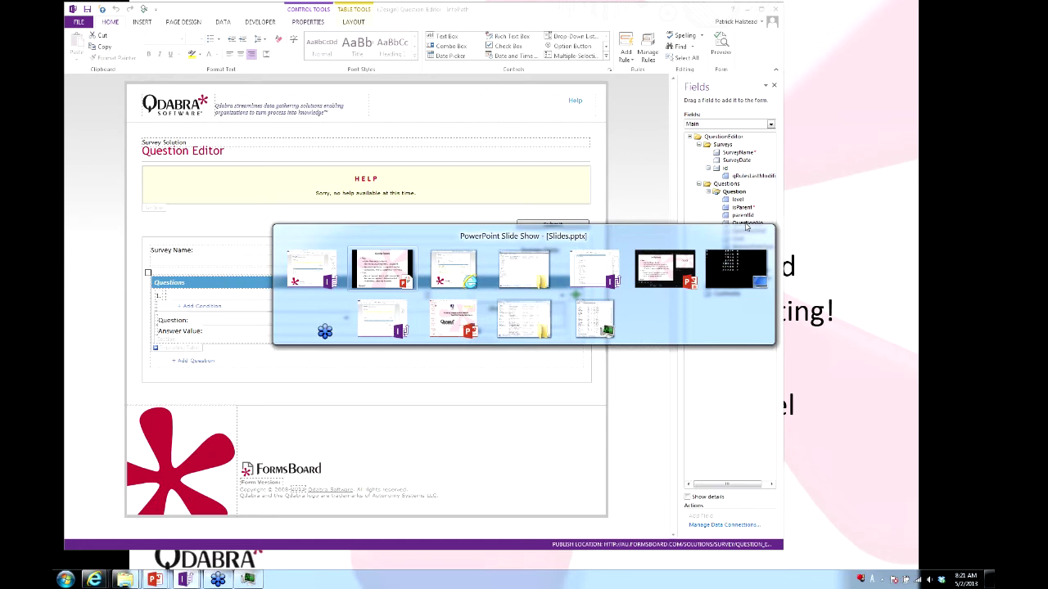
pyautogui.hotkey('alt', 'Tab')
pyautogui.hotkey('alt', 'Tab')
pyautogui.hotkey('alt', 'Tab')
pyautogui.click(830, 32)
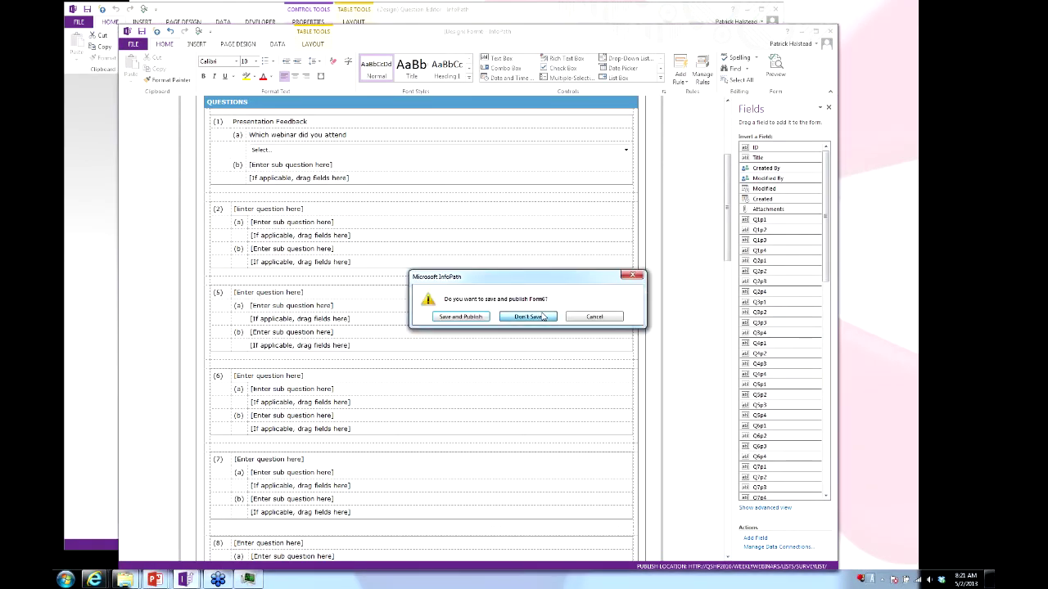
# Discard Form6 and expand Survey_Filler's Questions, CustomerInfo and Question field groups.
pyautogui.click(528, 317)
pyautogui.hotkey('alt', 'Tab')
pyautogui.hotkey('alt', 'Tab')
pyautogui.hotkey('alt', 'Tab')
pyautogui.hotkey('alt', 'Tab')
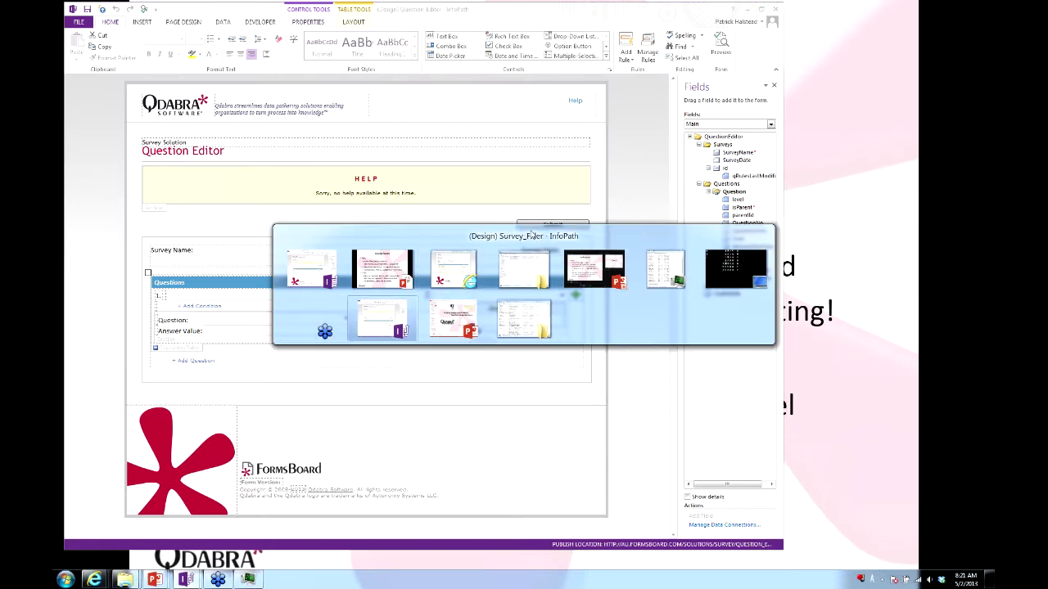
pyautogui.click(698, 223)
pyautogui.click(698, 215)
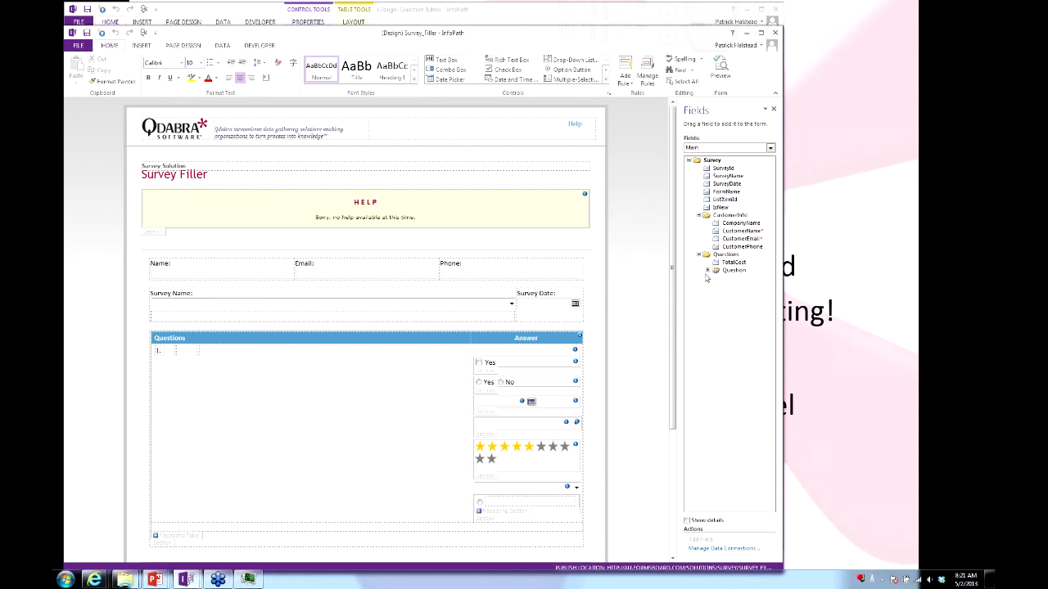
pyautogui.click(708, 270)
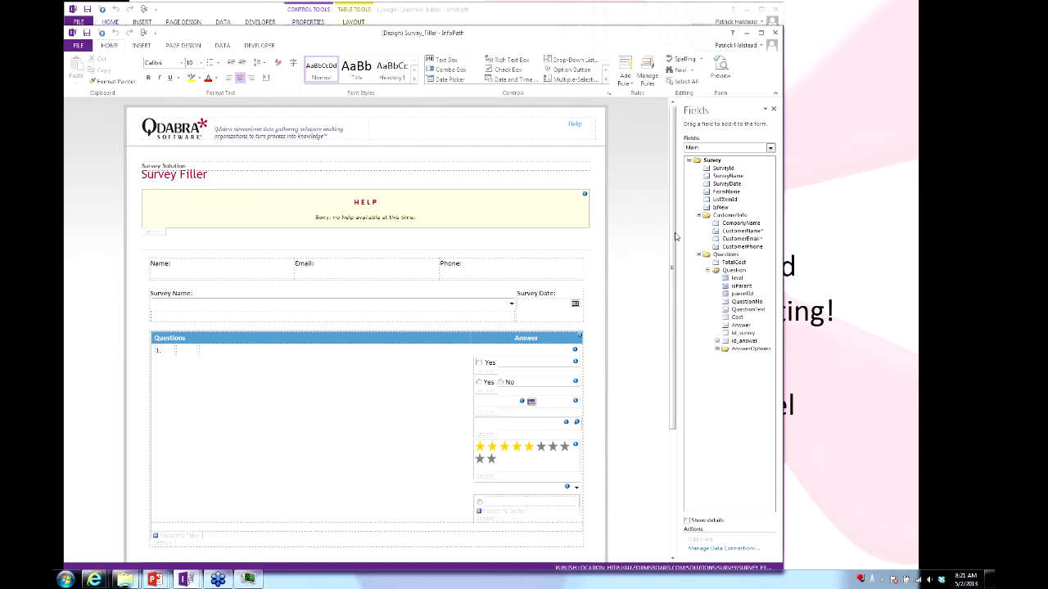
# Inspect the Answer controls in the Survey_Filler question table, including the star rating.
pyautogui.scroll(-3, 497, 227)
pyautogui.moveTo(497, 227); pyautogui.dragTo(493, 269)
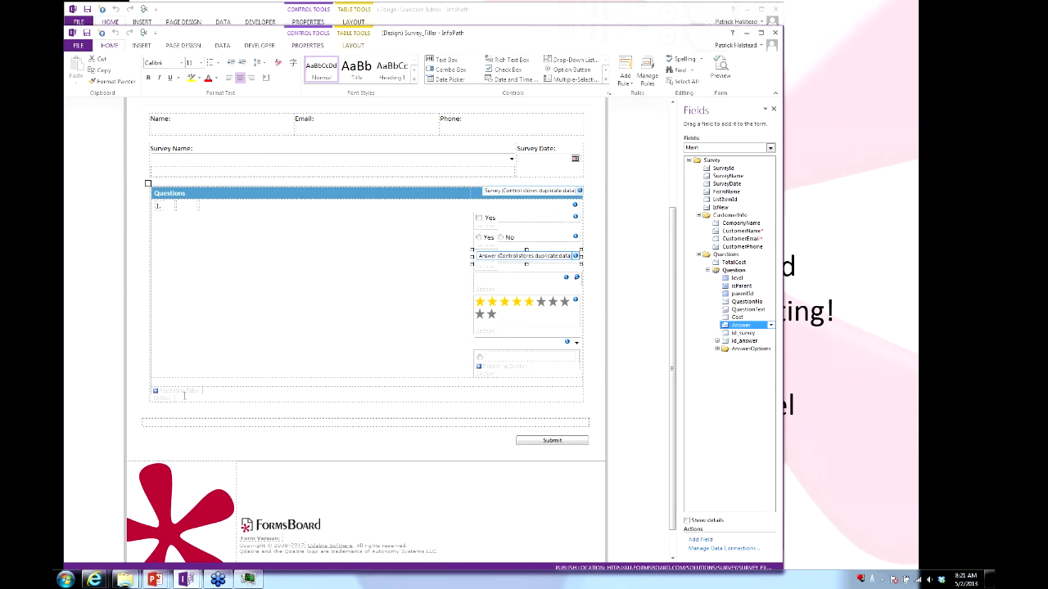
pyautogui.moveTo(482, 281); pyautogui.dragTo(491, 302)
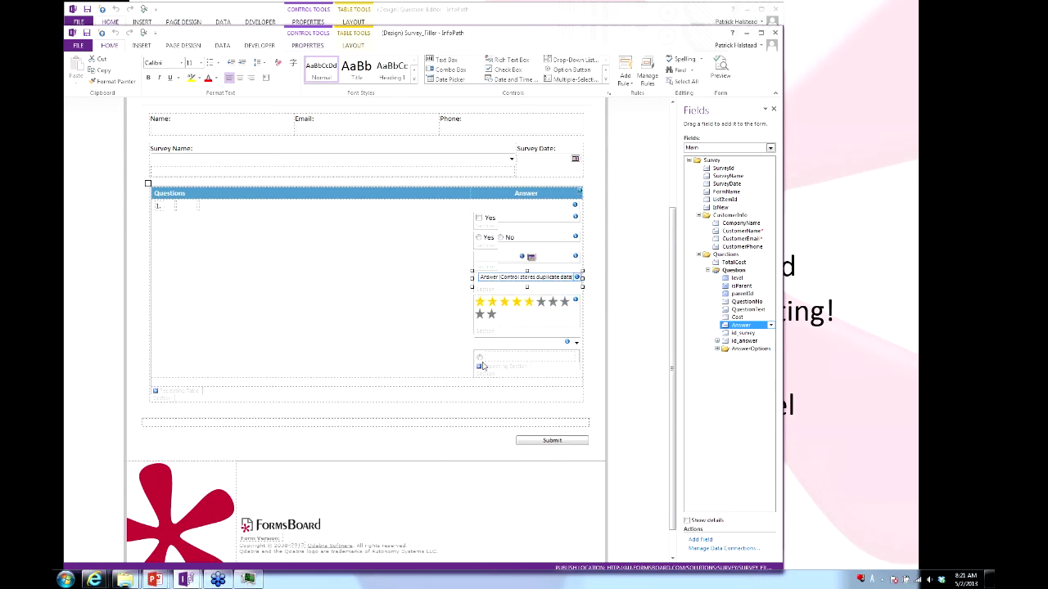
pyautogui.scroll(3, 284, 123)
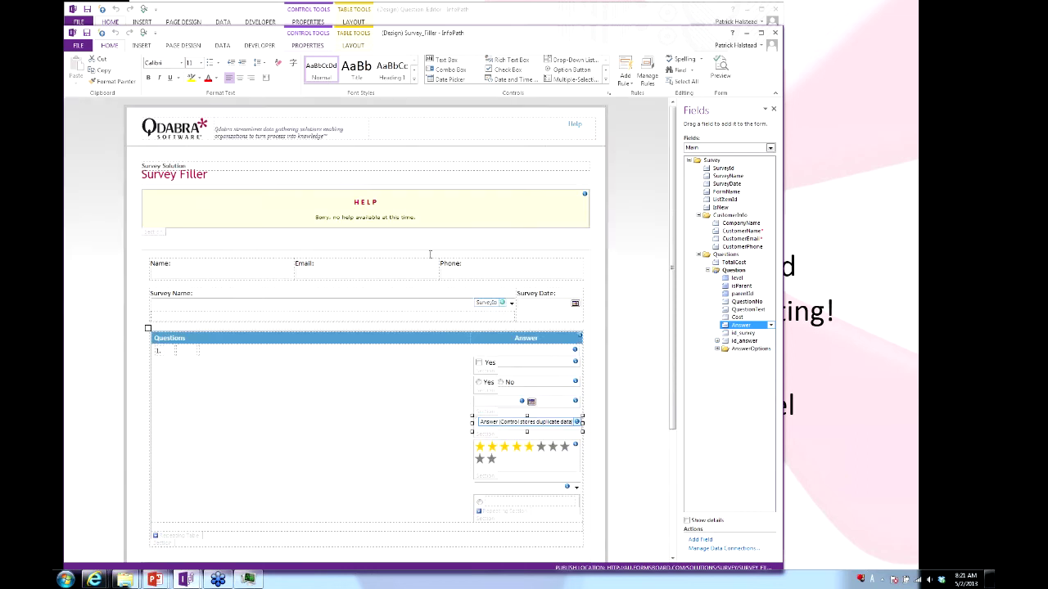
pyautogui.scroll(-3, 405, 297)
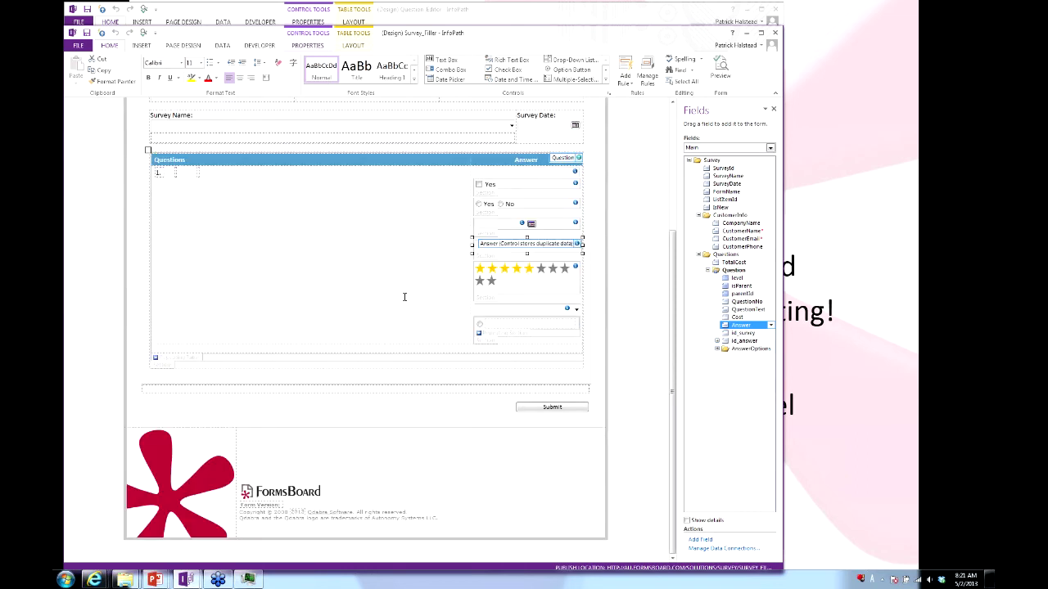
pyautogui.scroll(3, 394, 346)
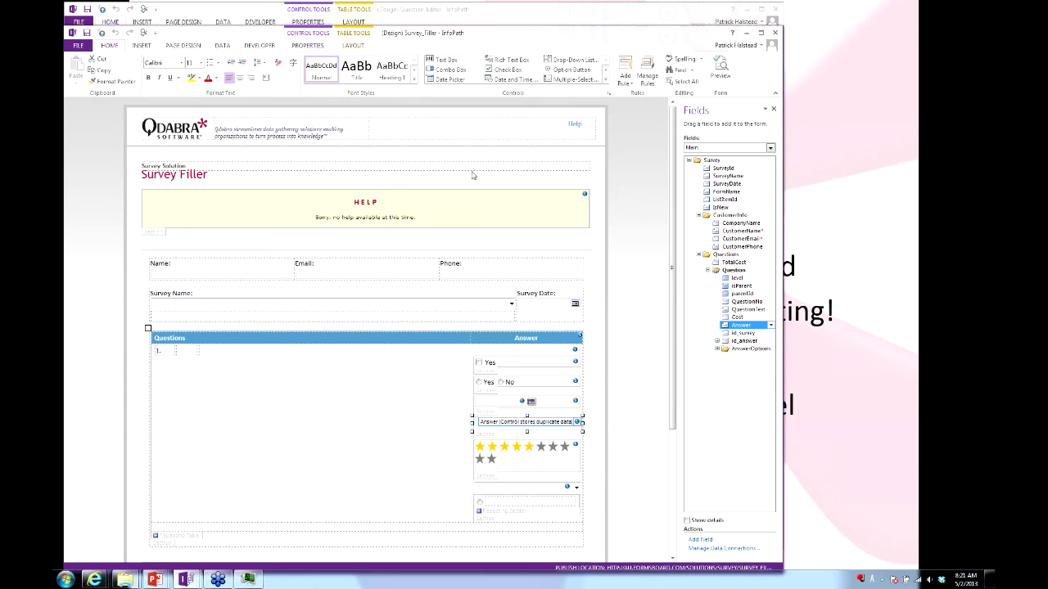
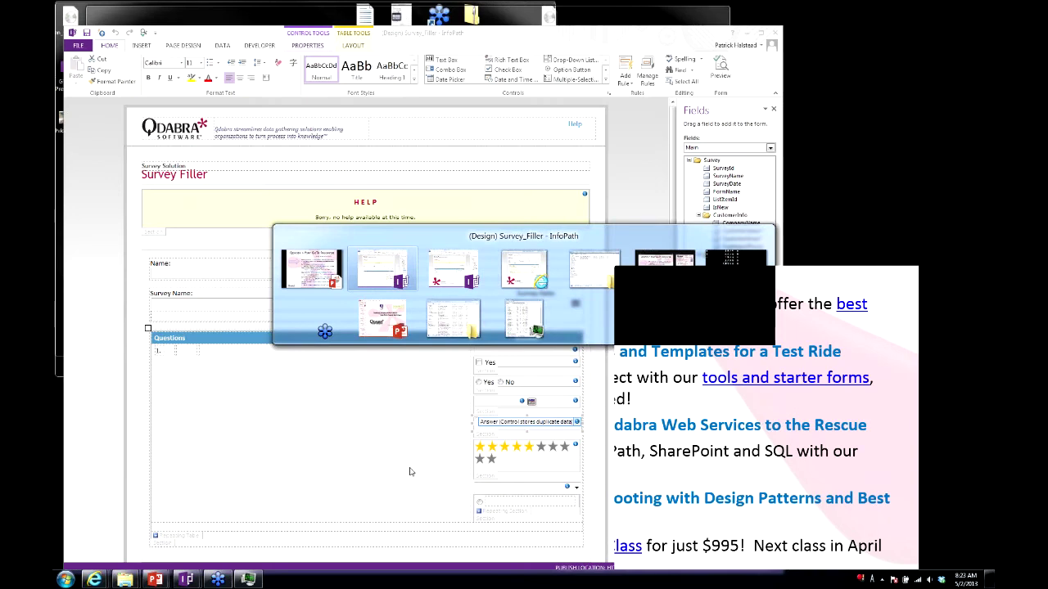
# Select a star picture button in the rating control and show its Hide and Set rating rules.
pyautogui.click(517, 449)
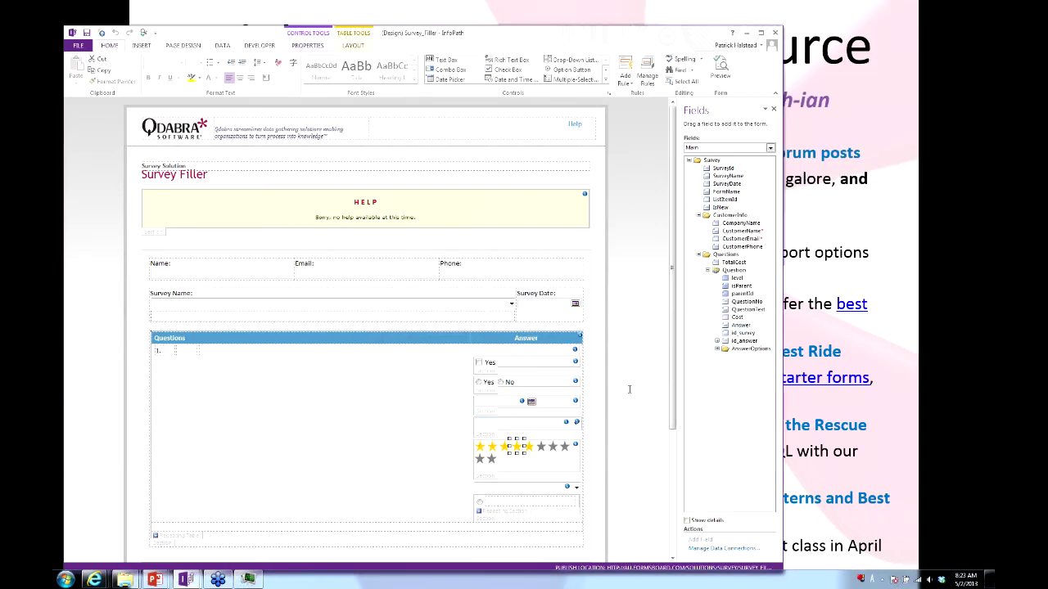
pyautogui.click(483, 448)
pyautogui.click(483, 449)
pyautogui.click(514, 459)
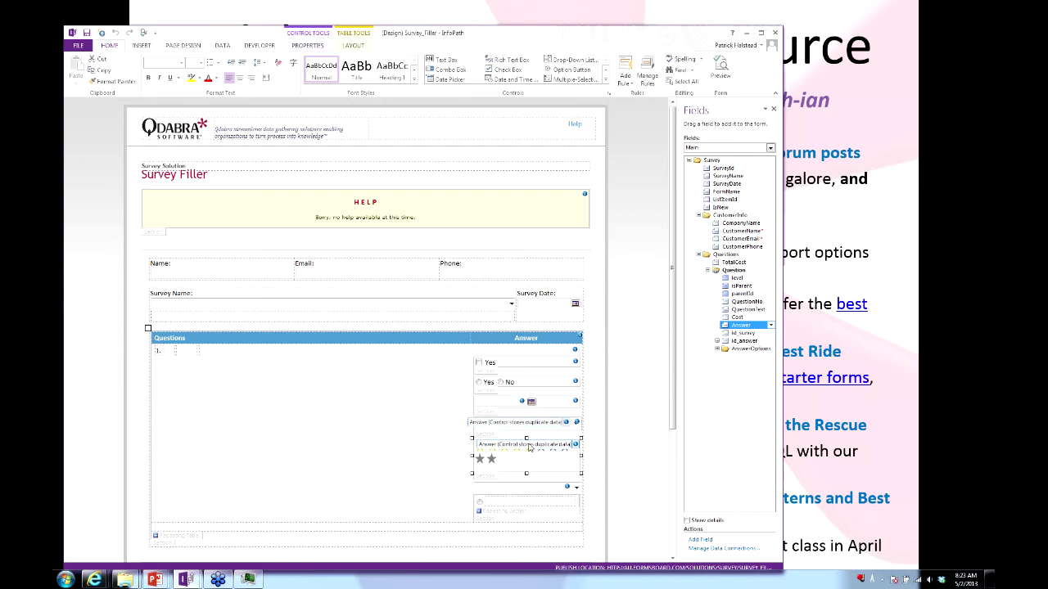
pyautogui.click(498, 459)
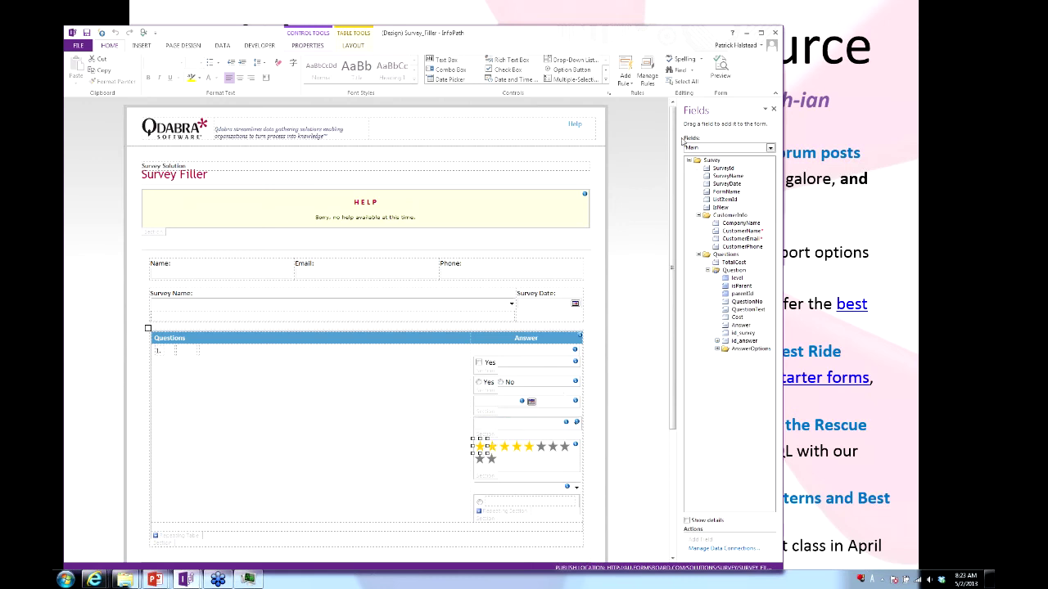
pyautogui.click(646, 73)
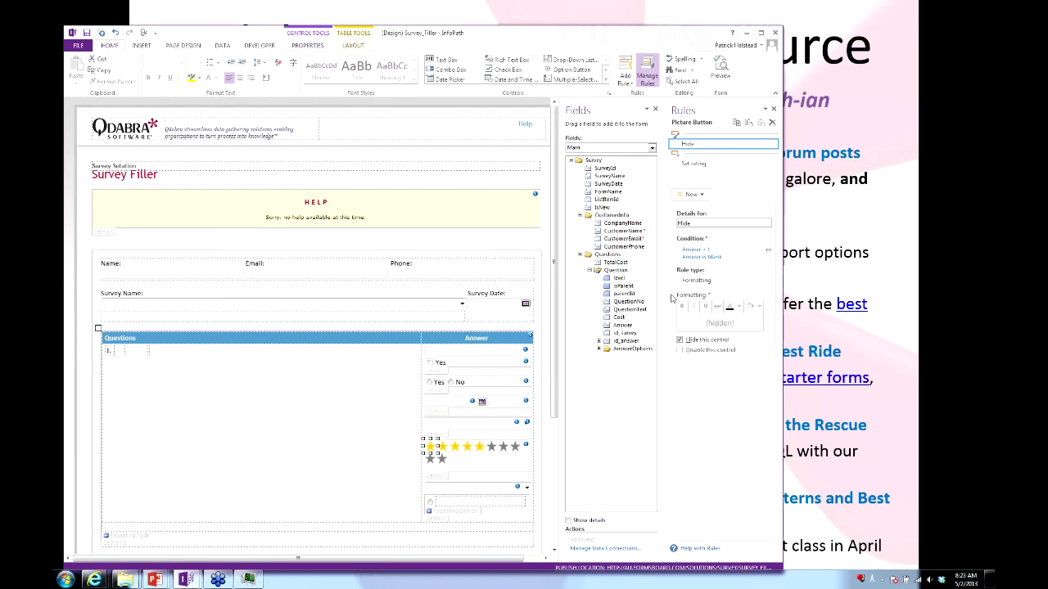
pyautogui.click(824, 400)
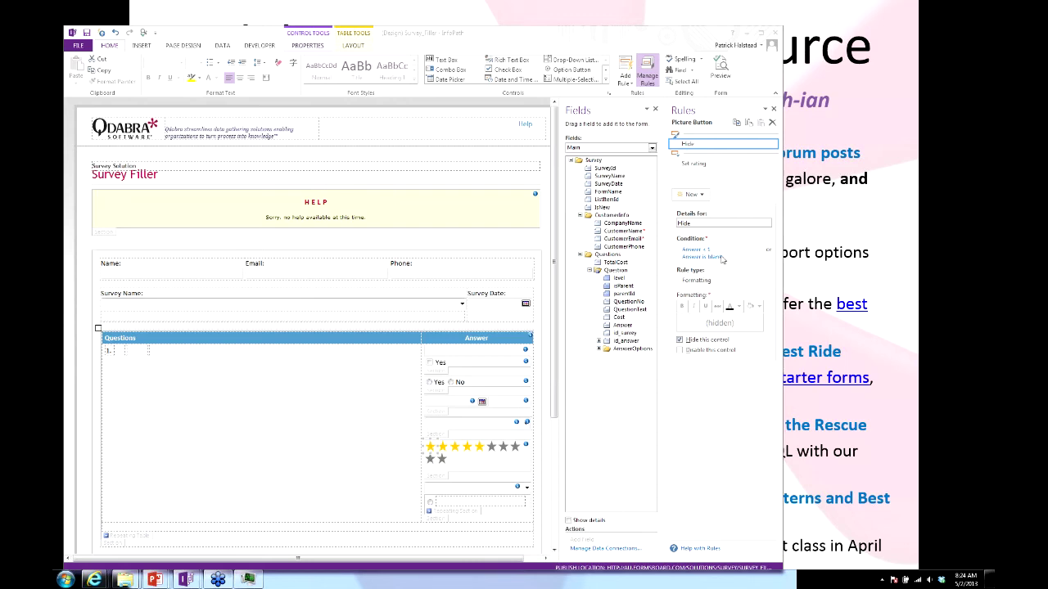
pyautogui.click(700, 162)
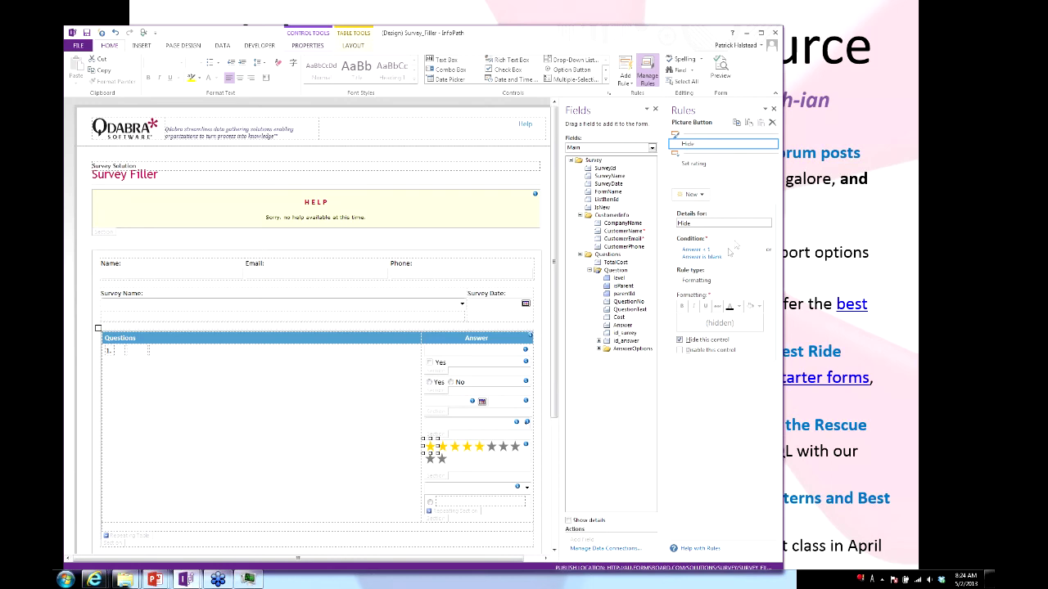
pyautogui.click(694, 164)
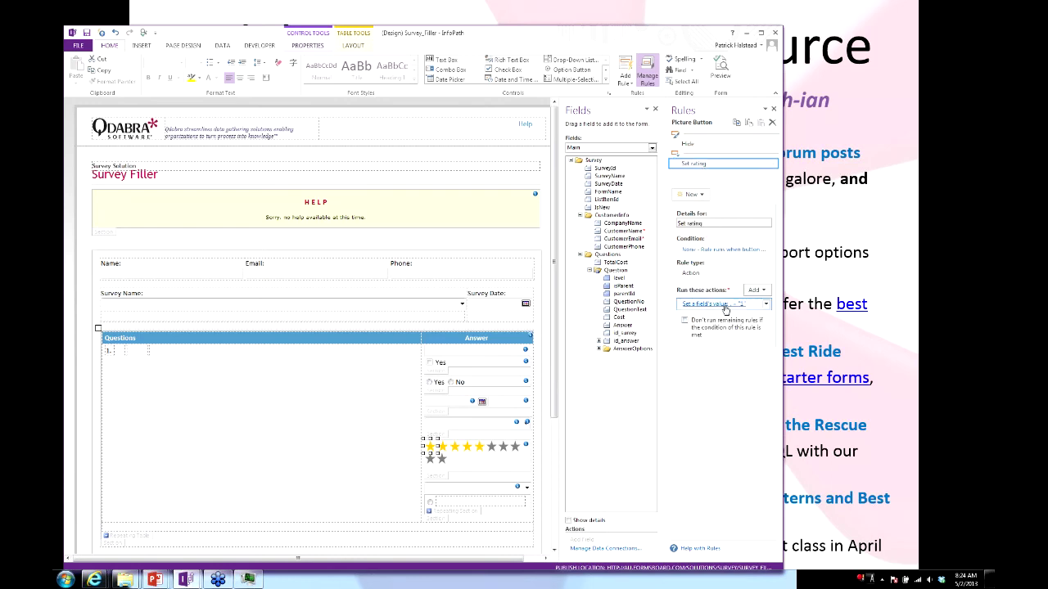
pyautogui.click(481, 448)
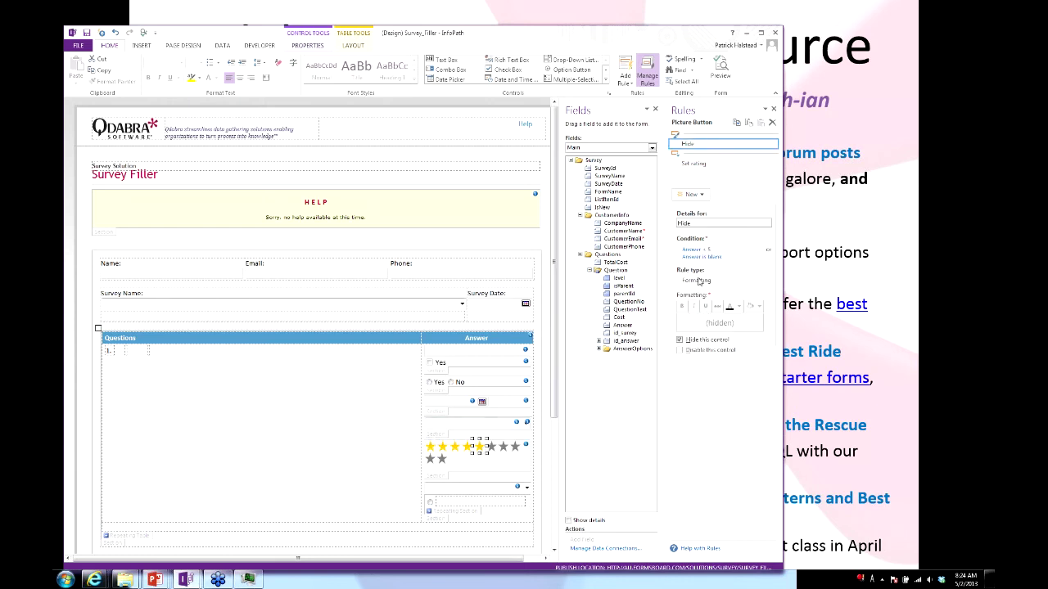
pyautogui.click(697, 166)
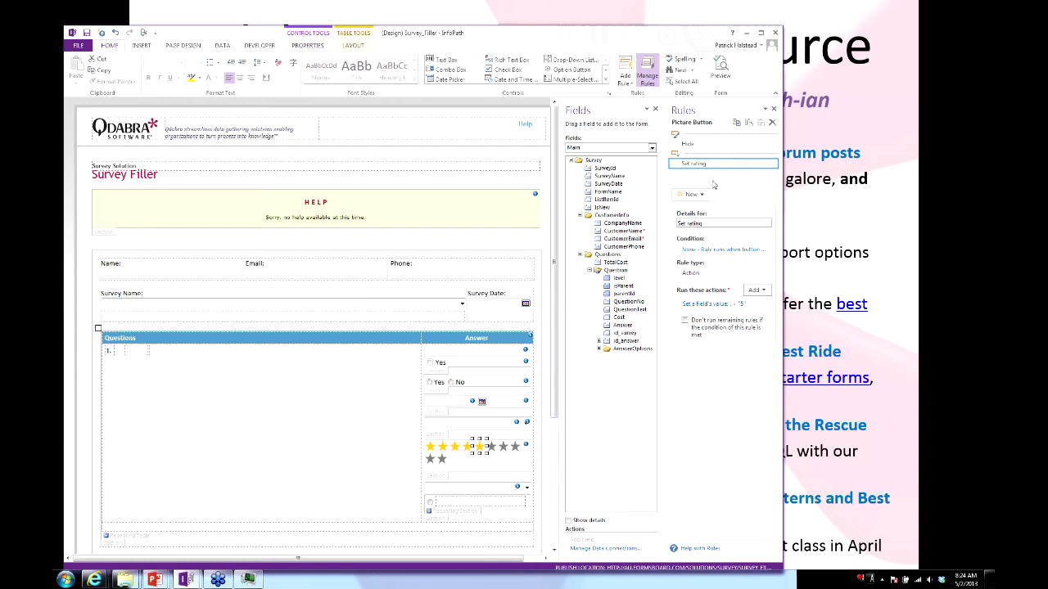
pyautogui.click(692, 145)
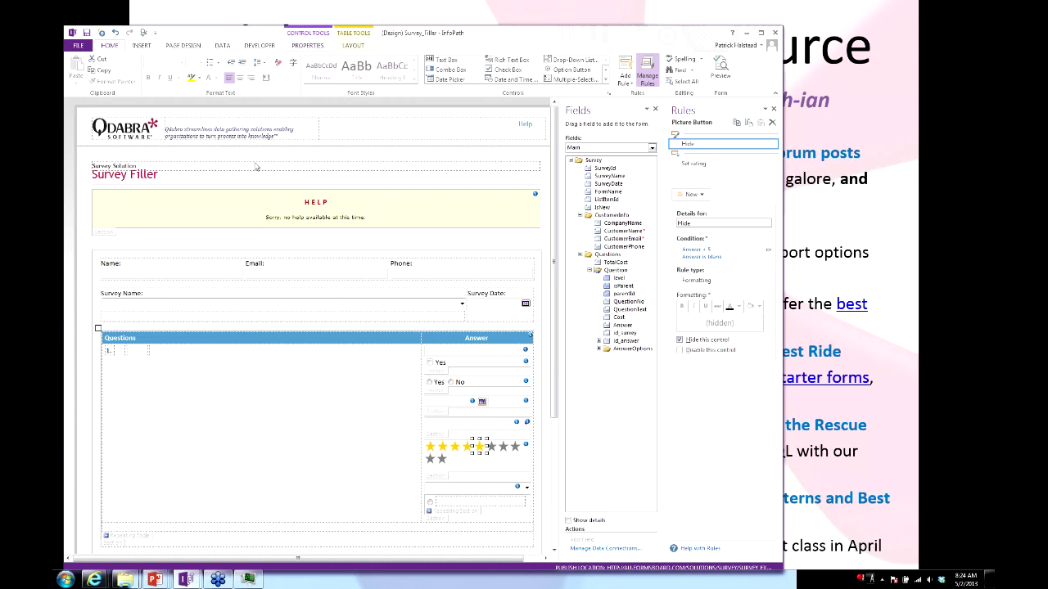
# Launch InfoPath Designer 2013 from the Start menu search.
pyautogui.press('super')
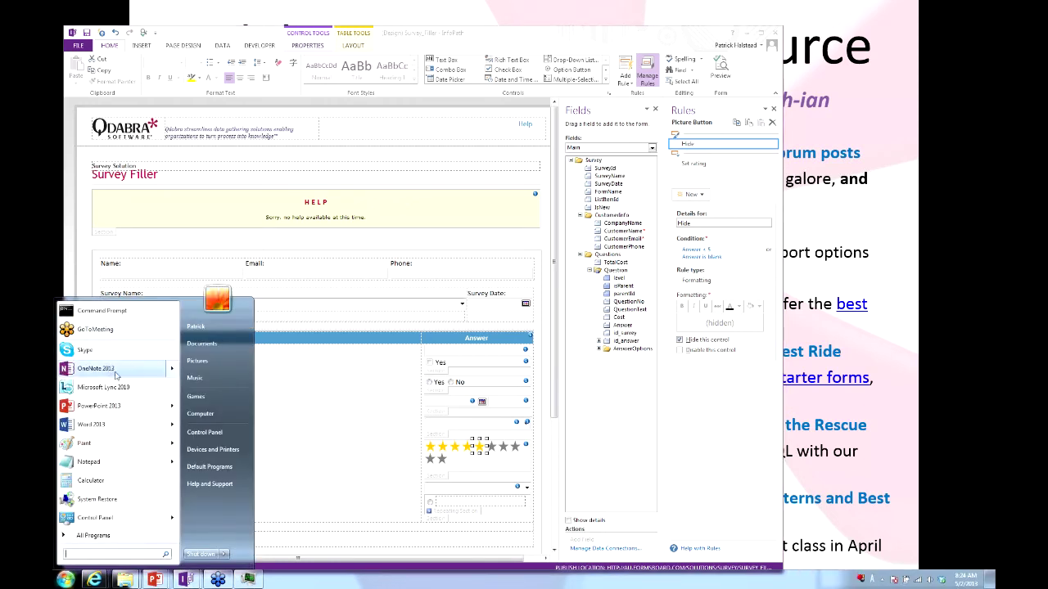
pyautogui.click(116, 372)
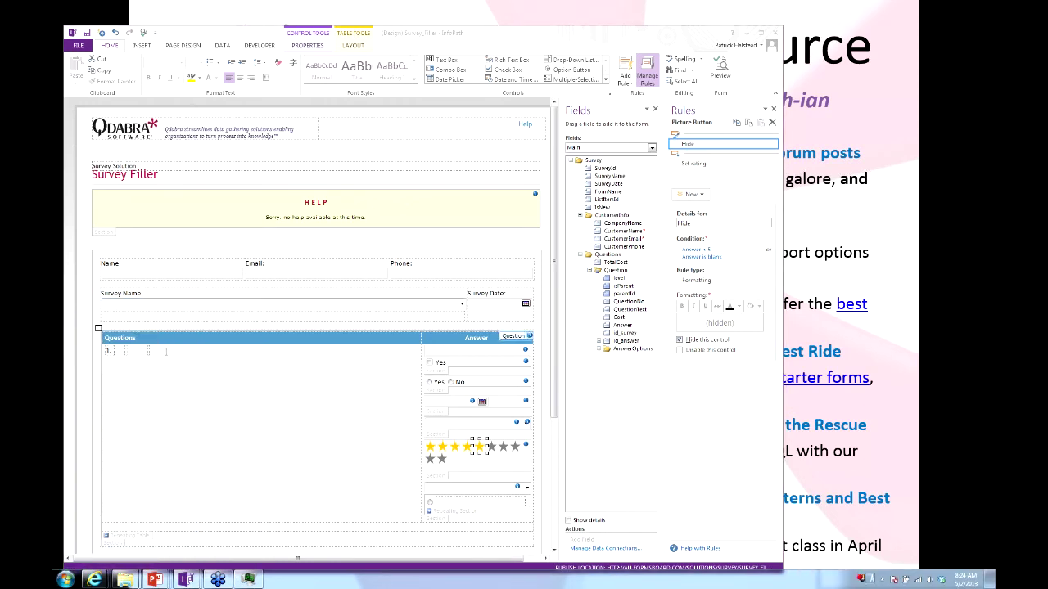
pyautogui.press('super')
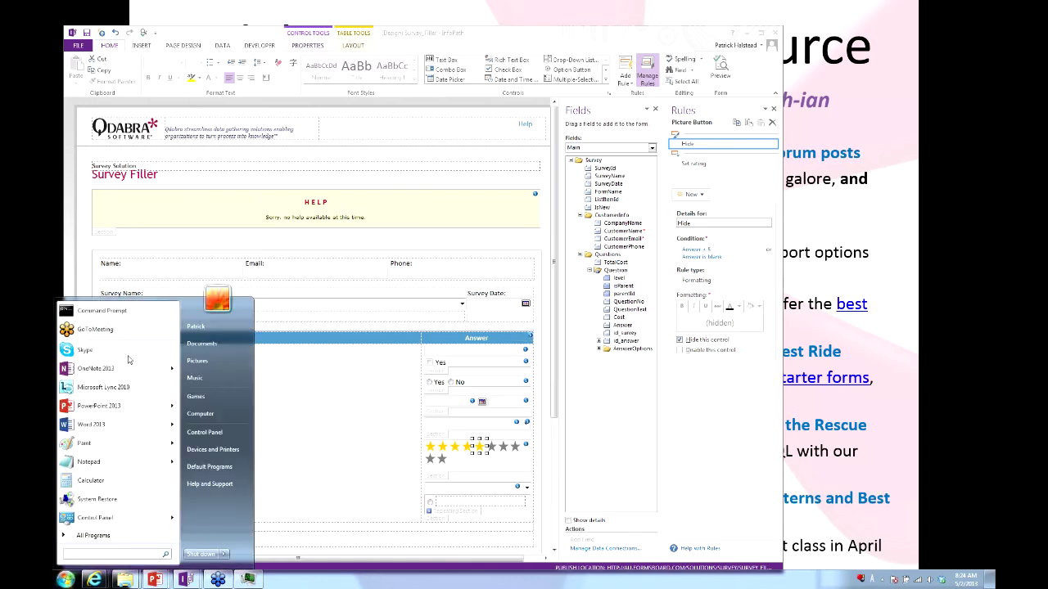
pyautogui.write('infopa')
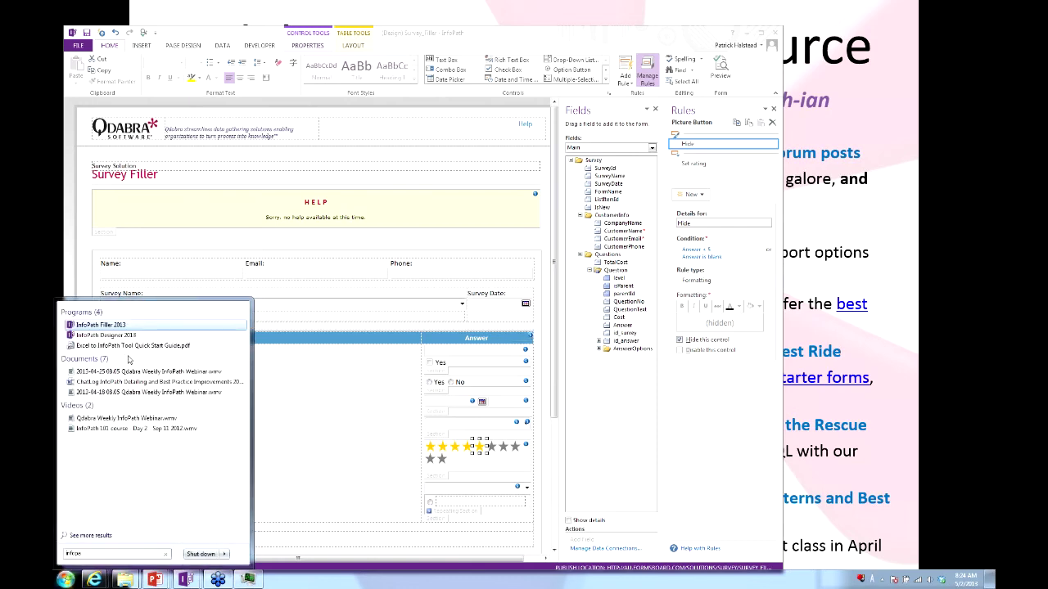
pyautogui.press('Return')
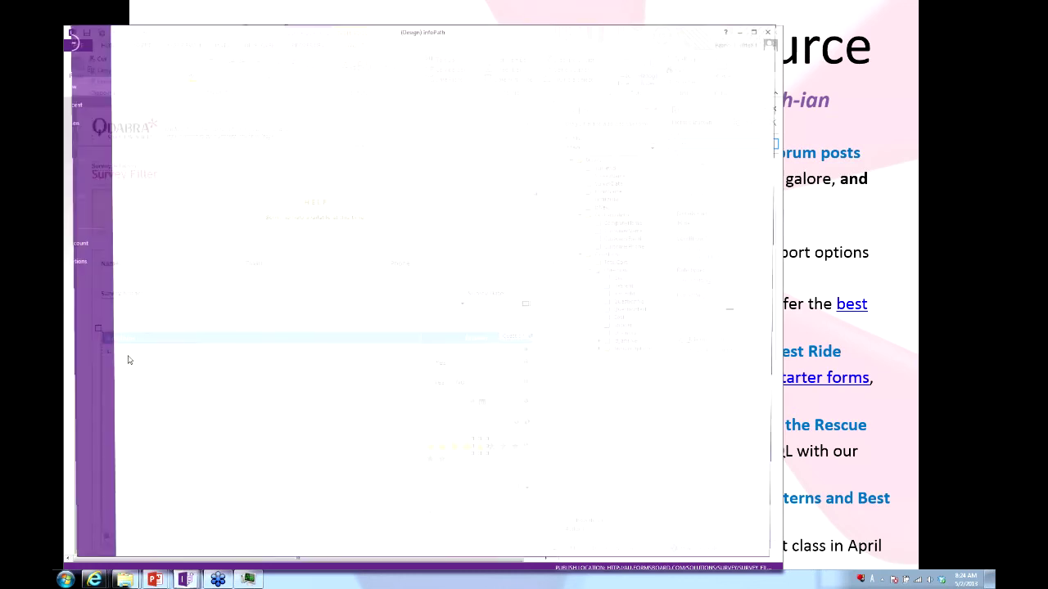
# Design a new Blank Form and insert a Rating control from the Controls gallery.
pyautogui.click(315, 137)
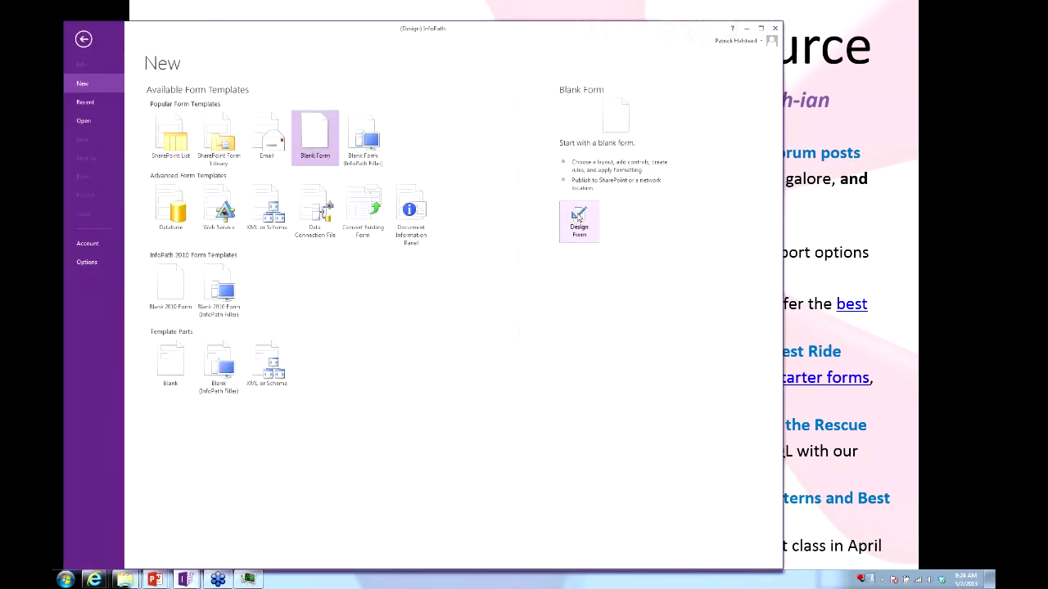
pyautogui.click(578, 217)
pyautogui.click(609, 80)
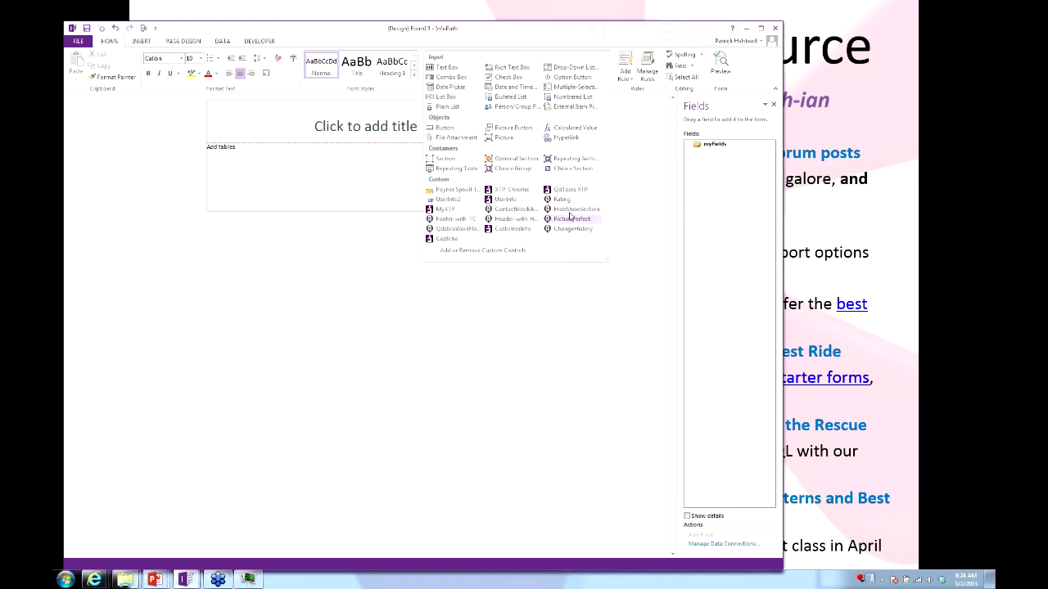
pyautogui.click(561, 199)
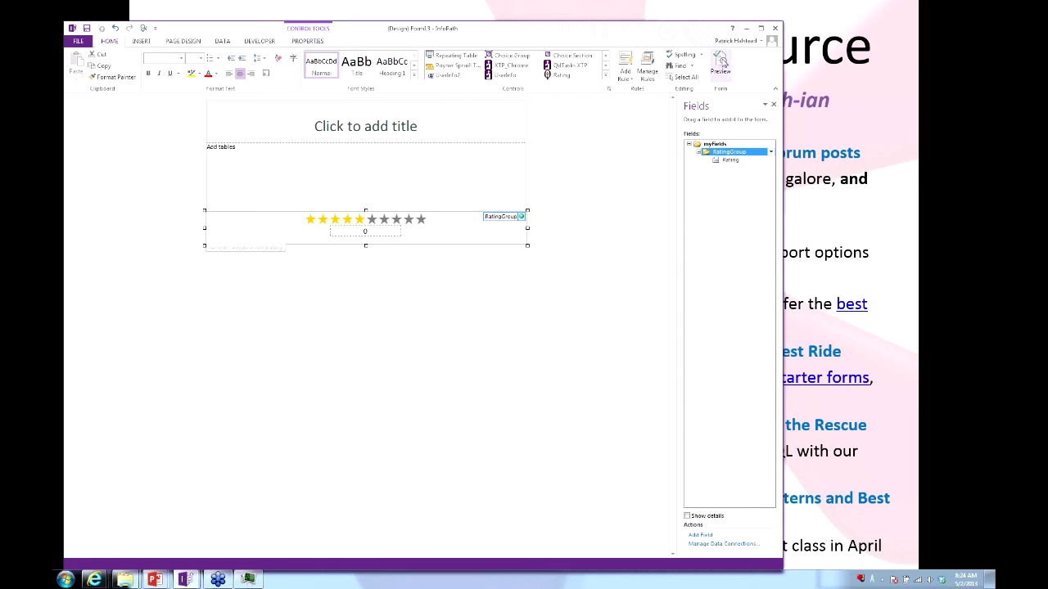
# Preview the form and try star ratings from 1 to 5, then close the preview.
pyautogui.press('F5')
pyautogui.click(419, 177)
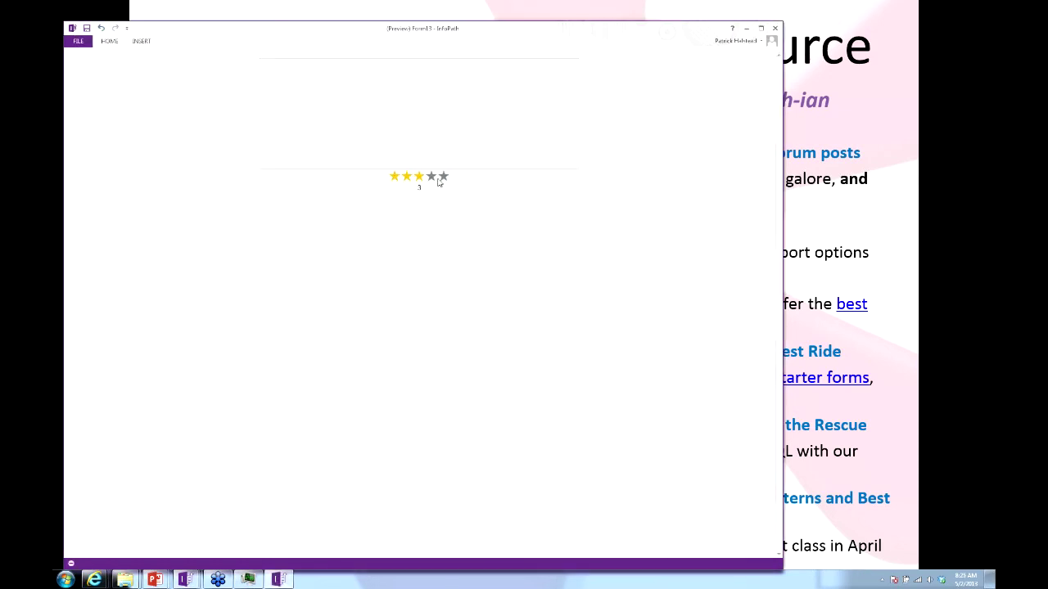
pyautogui.click(431, 177)
pyautogui.click(397, 177)
pyautogui.click(406, 177)
pyautogui.click(443, 177)
pyautogui.click(418, 177)
pyautogui.click(407, 176)
pyautogui.click(396, 179)
pyautogui.click(776, 29)
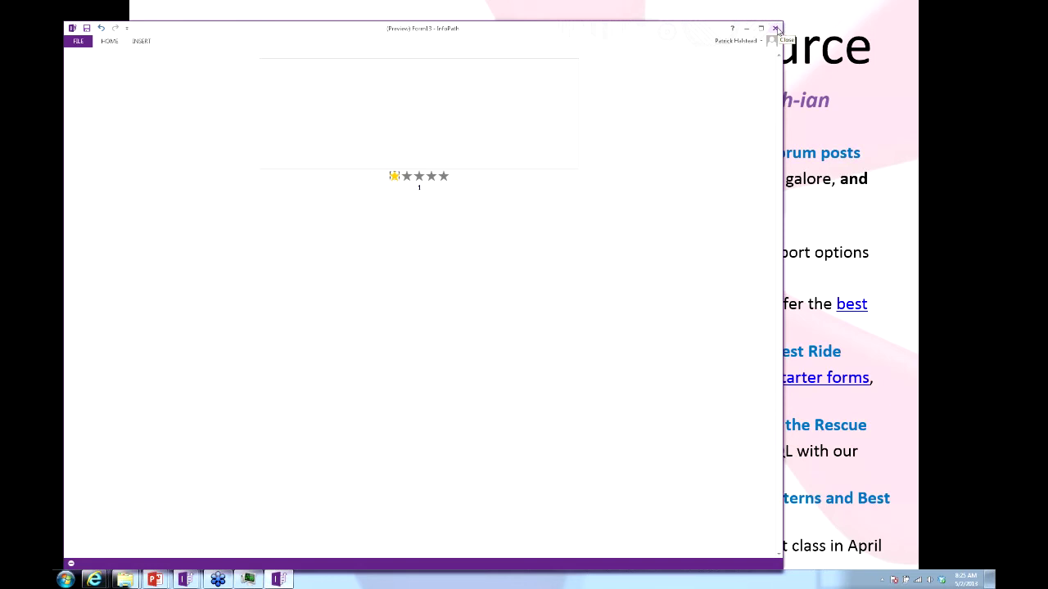
# Close the blank test form without saving it.
pyautogui.click(935, 379)
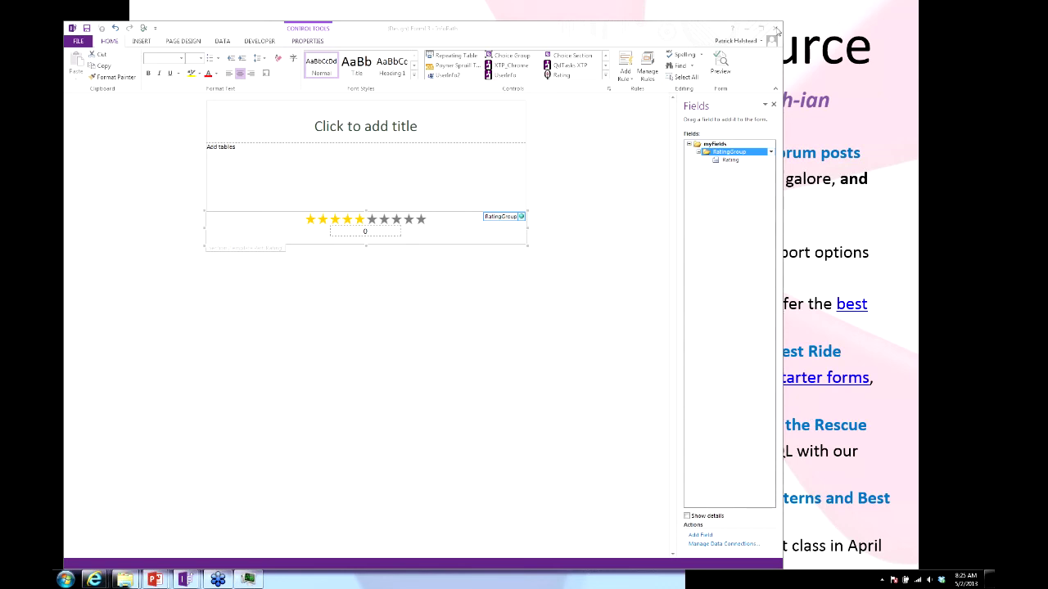
pyautogui.click(779, 30)
pyautogui.click(524, 301)
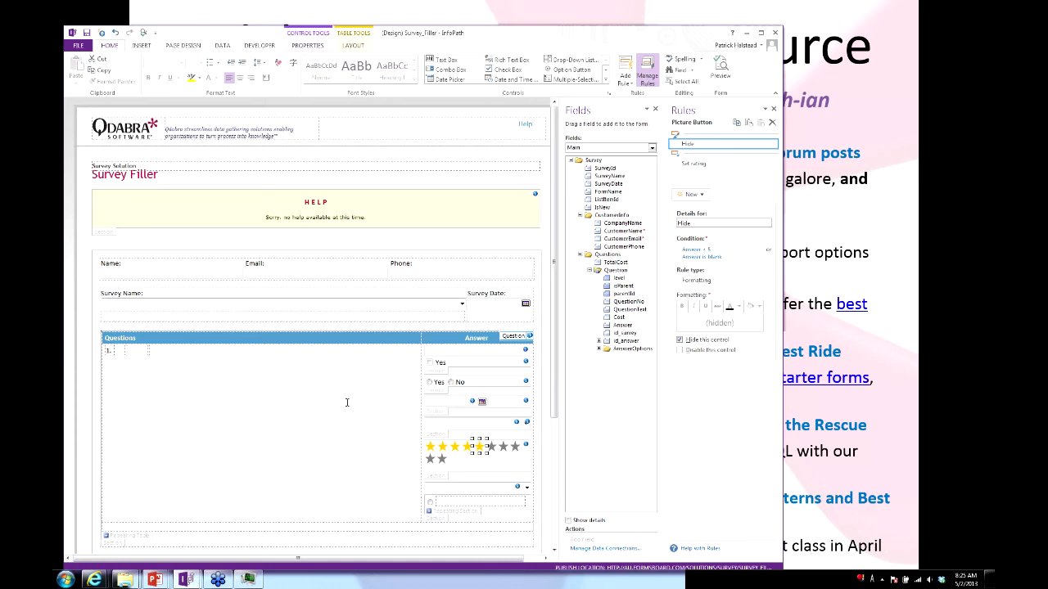
# Expand the nested AnswerOptions groups in the Survey Filler field list.
pyautogui.scroll(-2, 347, 403)
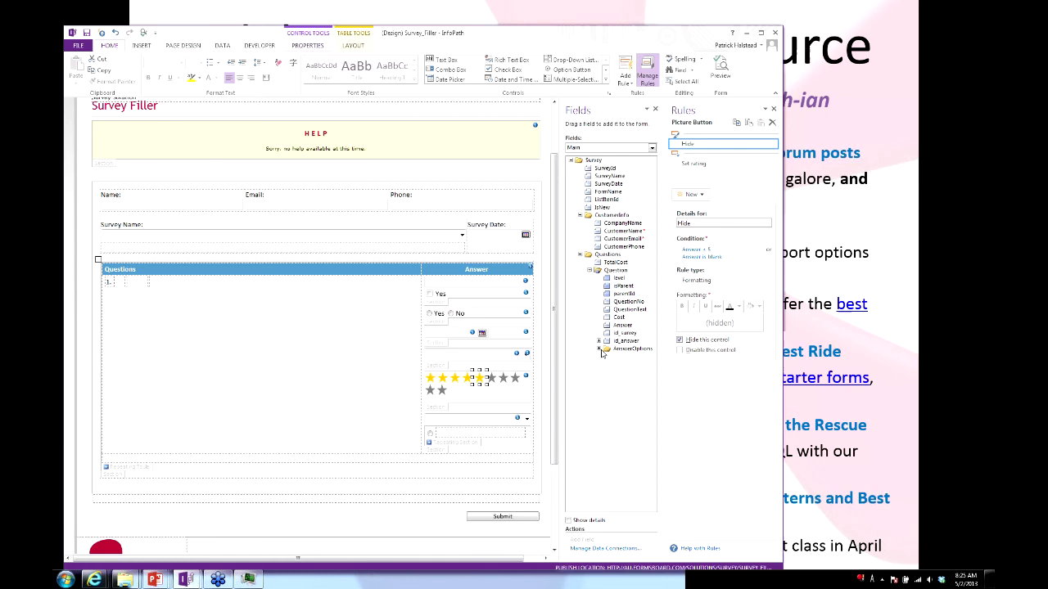
pyautogui.click(599, 349)
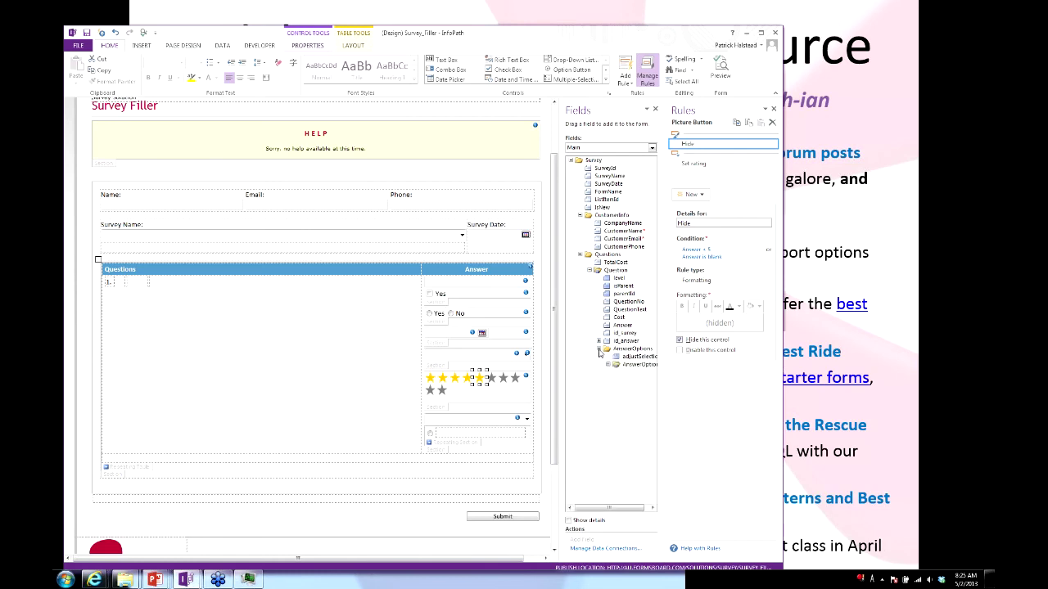
pyautogui.click(608, 367)
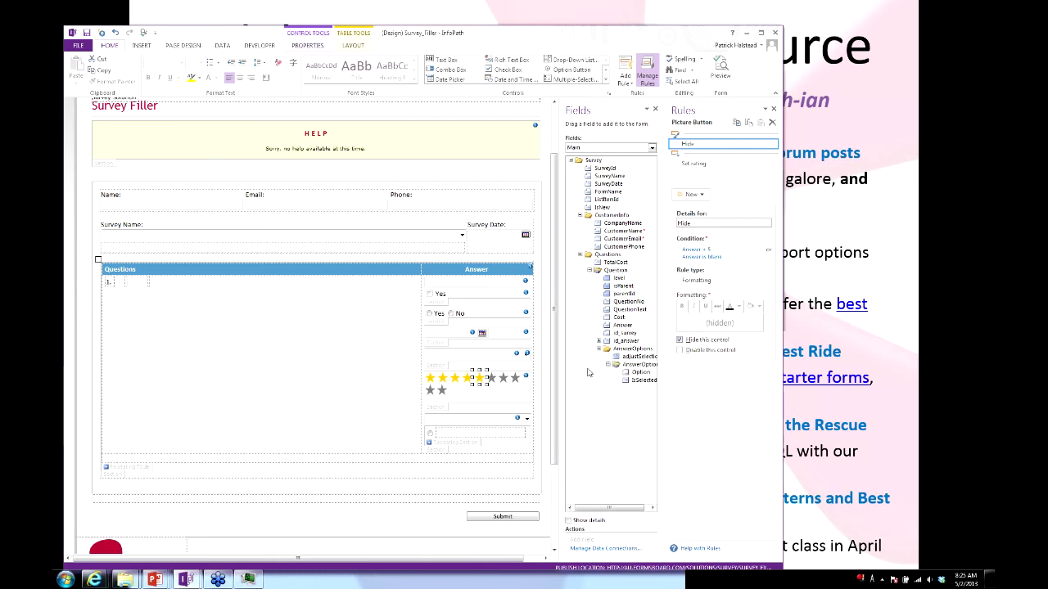
pyautogui.hotkey('alt', 'Tab')
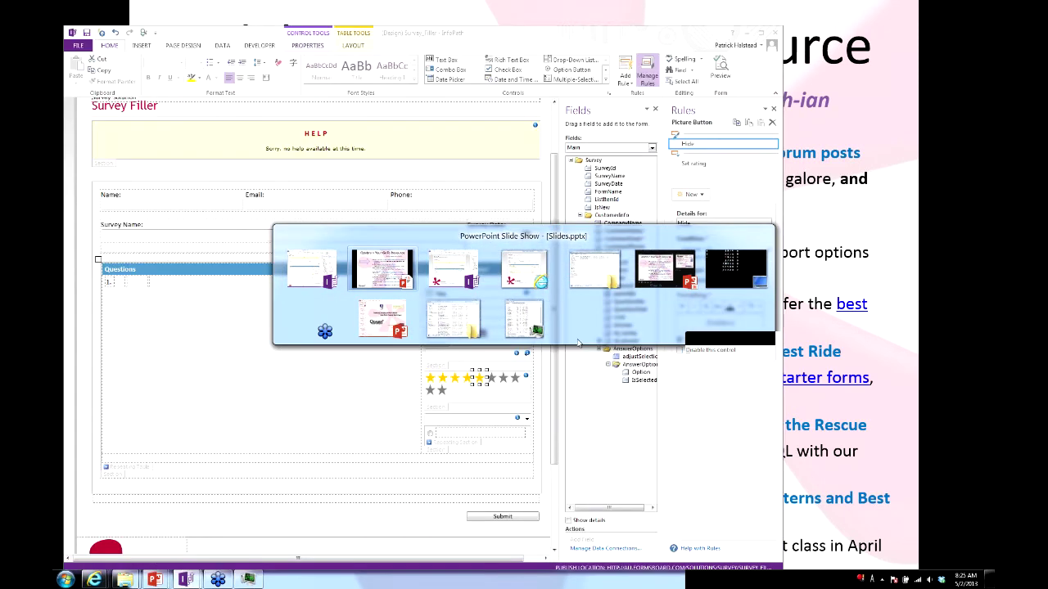
pyautogui.press('Tab')
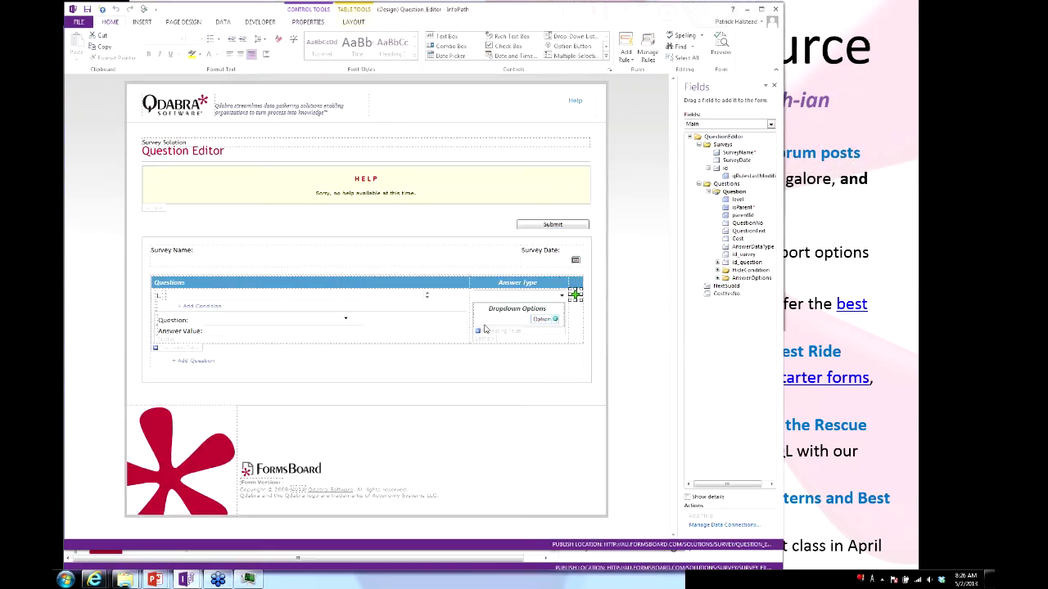
pyautogui.hotkey('alt', 'Tab')
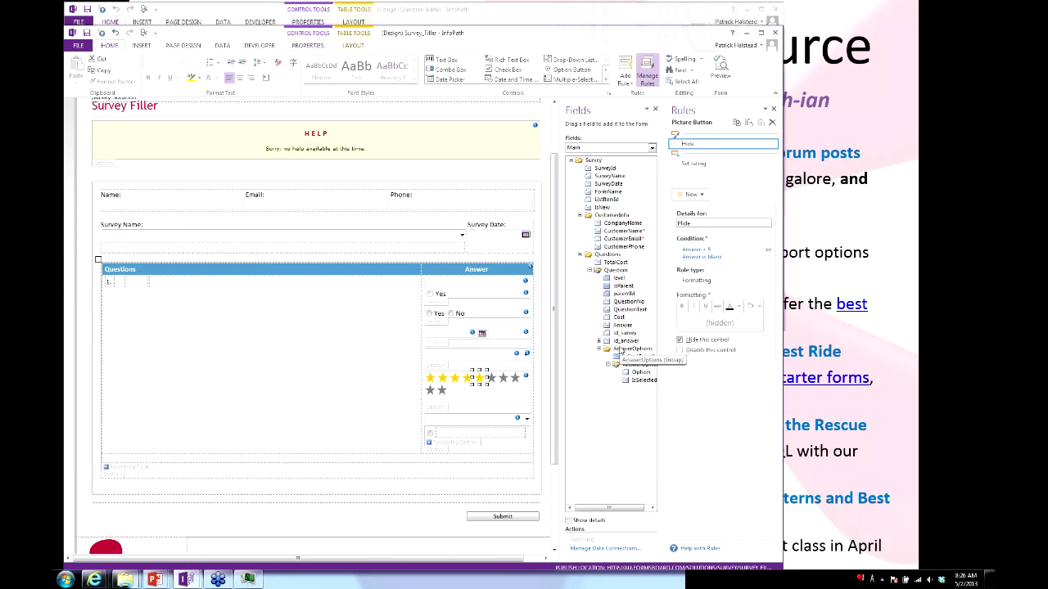
# Check the id_answer group and Questions section, then switch to the Question_Editor window.
pyautogui.click(598, 342)
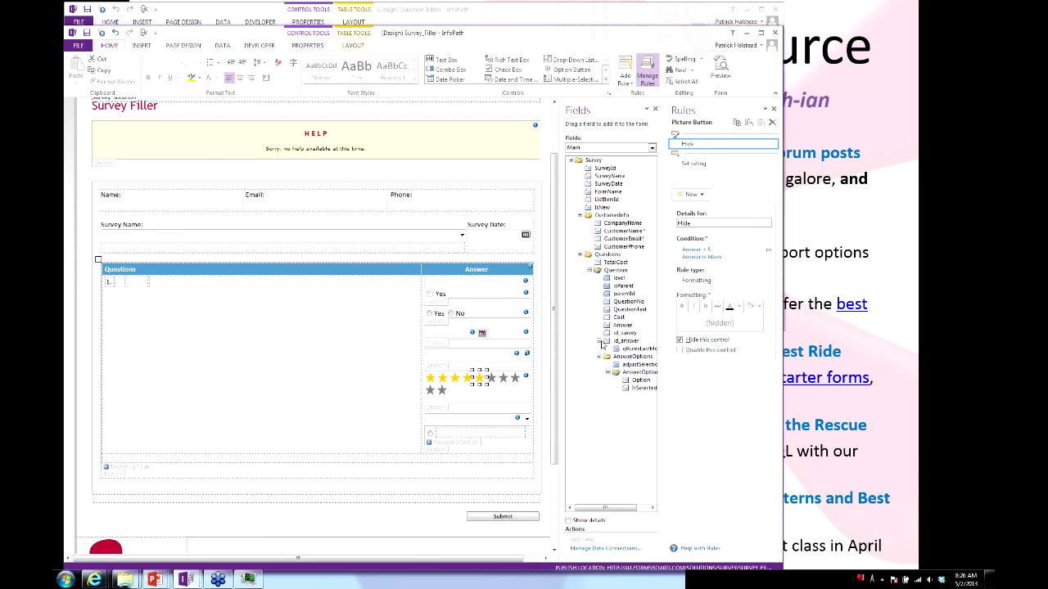
pyautogui.click(598, 341)
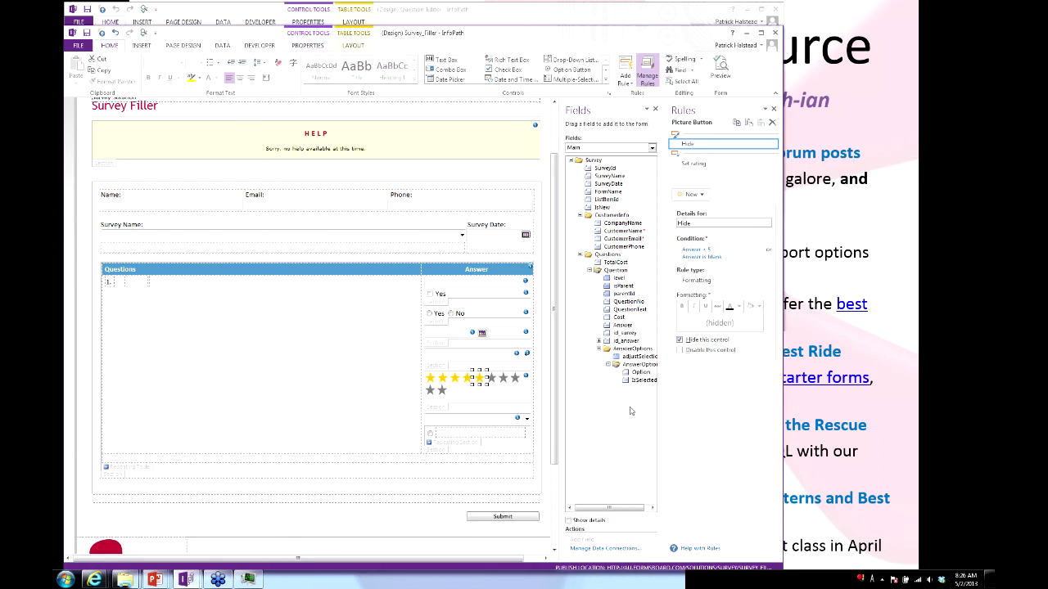
pyautogui.click(321, 407)
pyautogui.hotkey('alt', 'Tab')
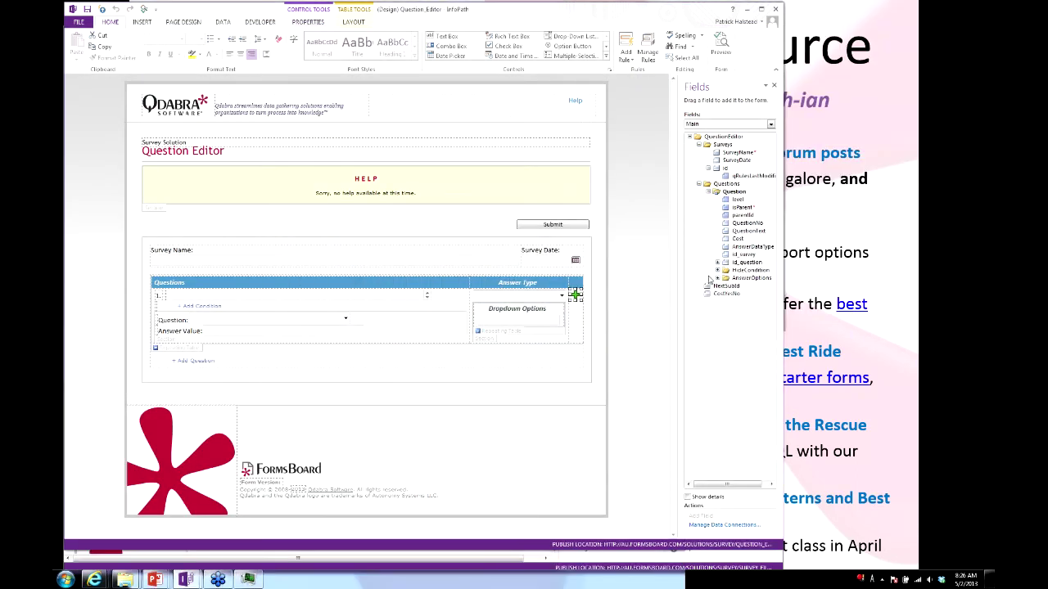
# Expand HideCondition and select ConditionQuestionNo and ConditionAnswerValue to locate their controls.
pyautogui.click(718, 271)
pyautogui.click(749, 279)
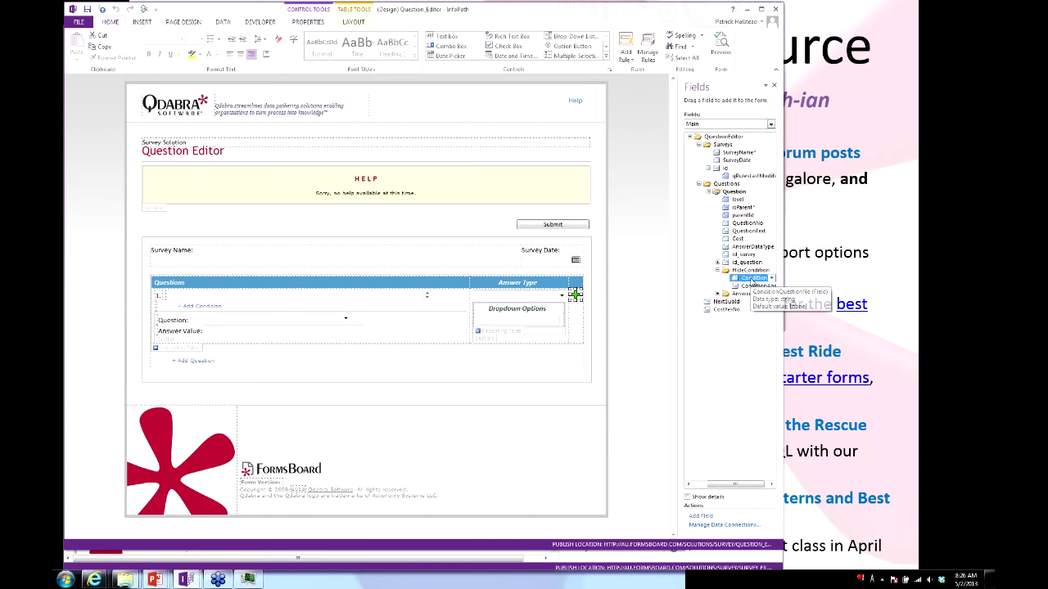
pyautogui.click(742, 286)
pyautogui.click(734, 280)
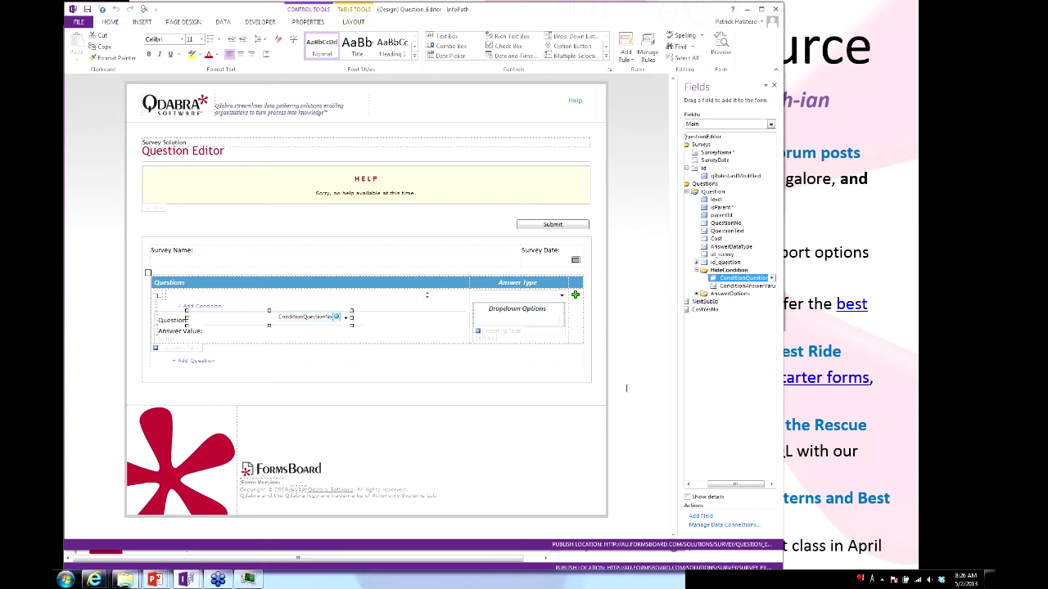
pyautogui.click(575, 295)
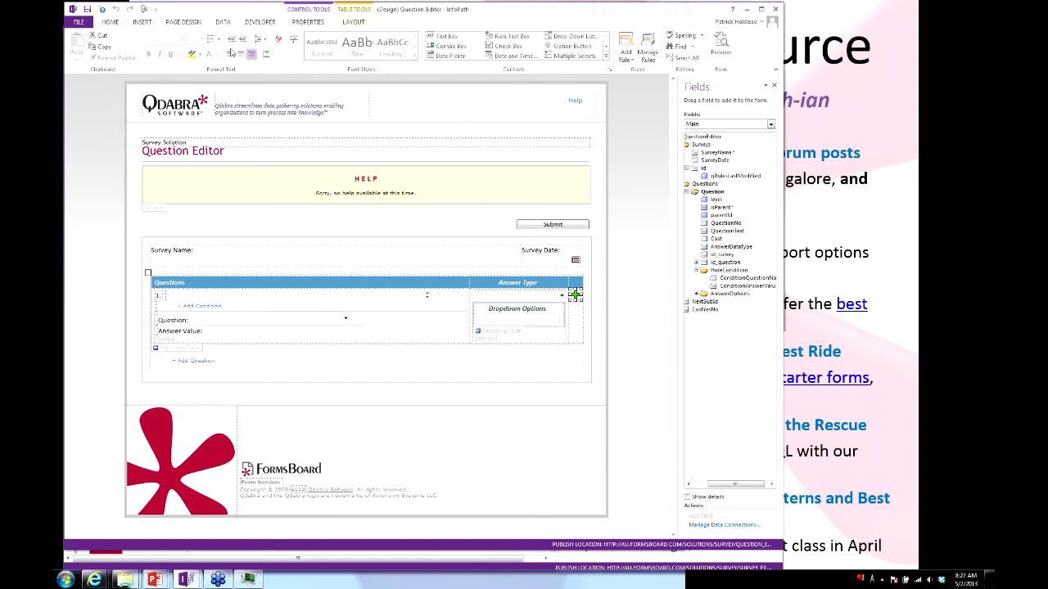
# Set the form's compatibility type to Web Browser Form (InfoPath 2007).
pyautogui.click(80, 23)
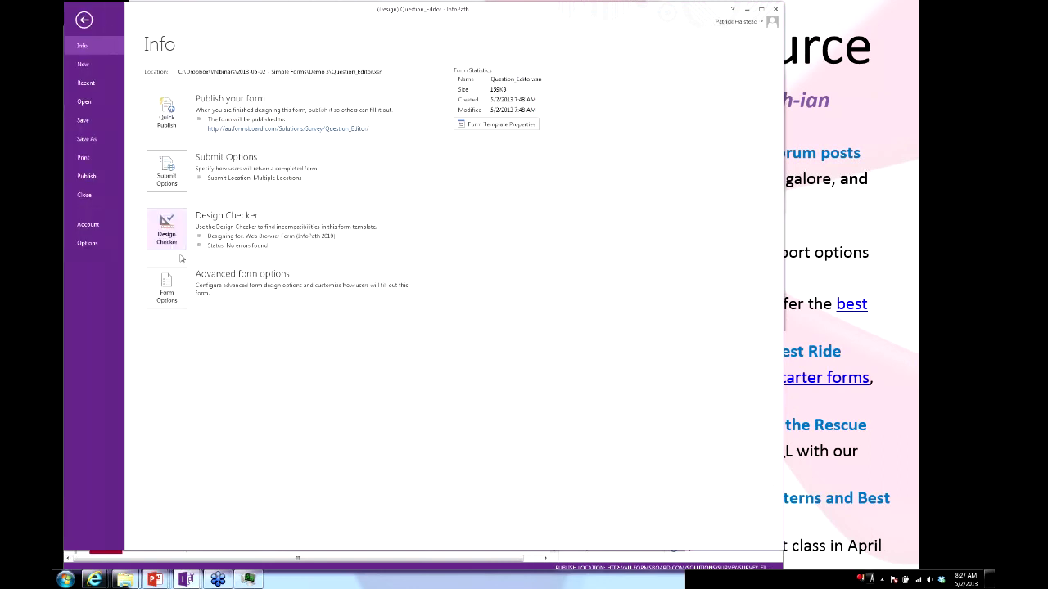
pyautogui.click(166, 289)
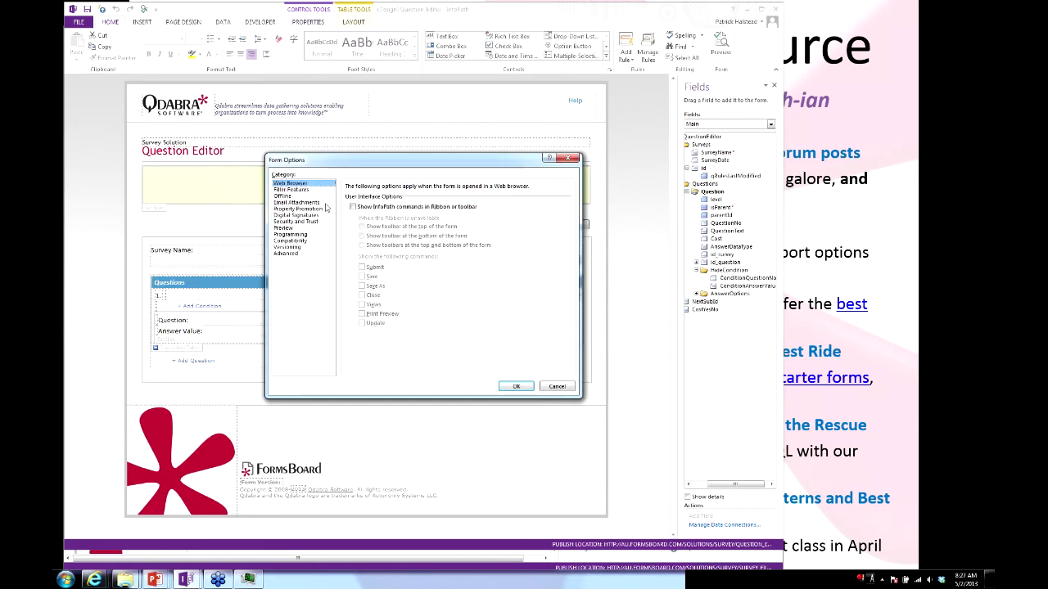
pyautogui.click(291, 241)
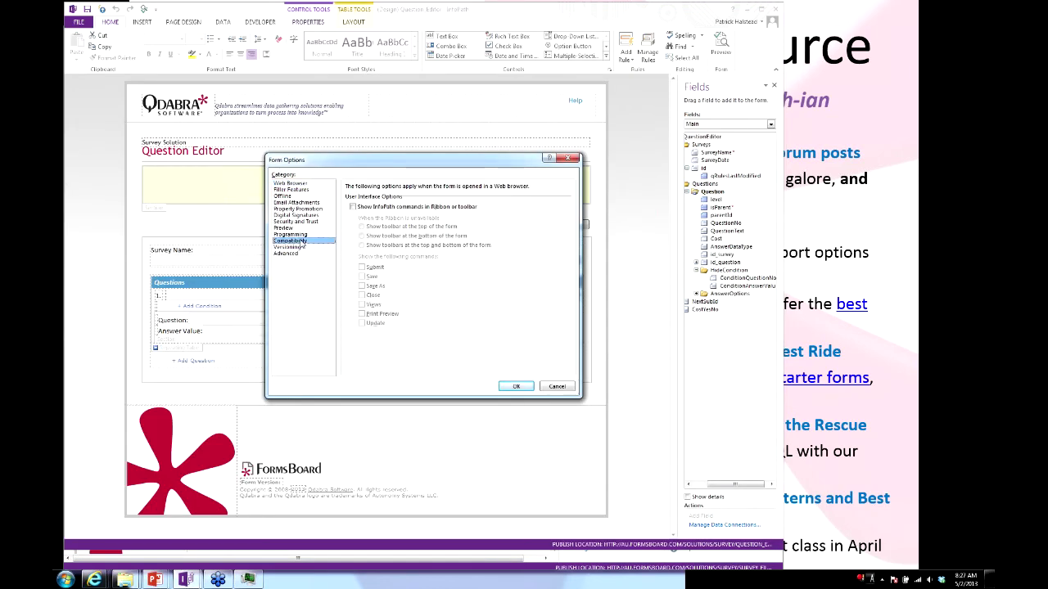
pyautogui.click(470, 190)
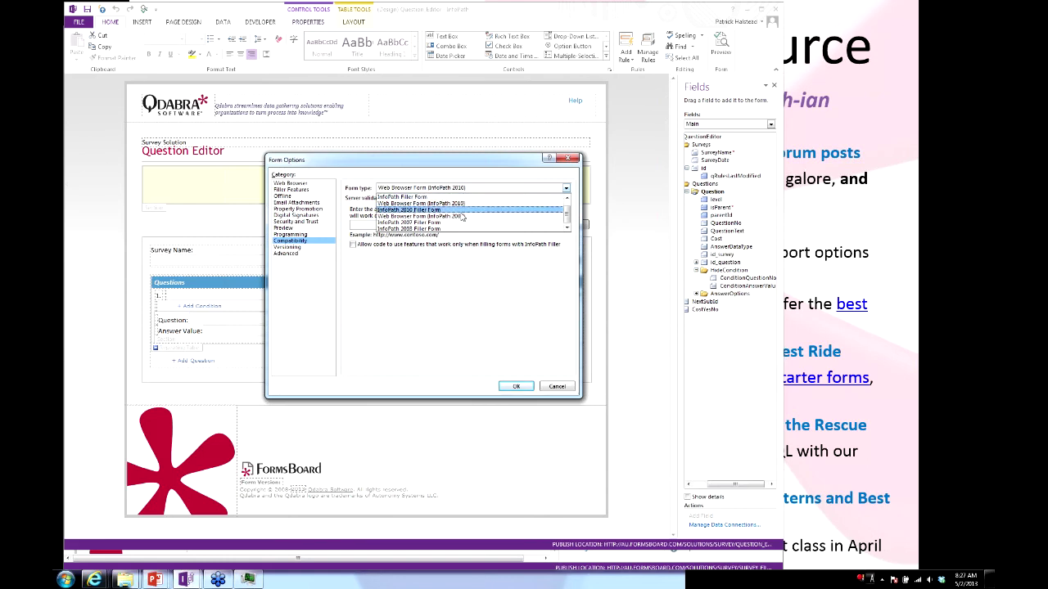
pyautogui.click(462, 217)
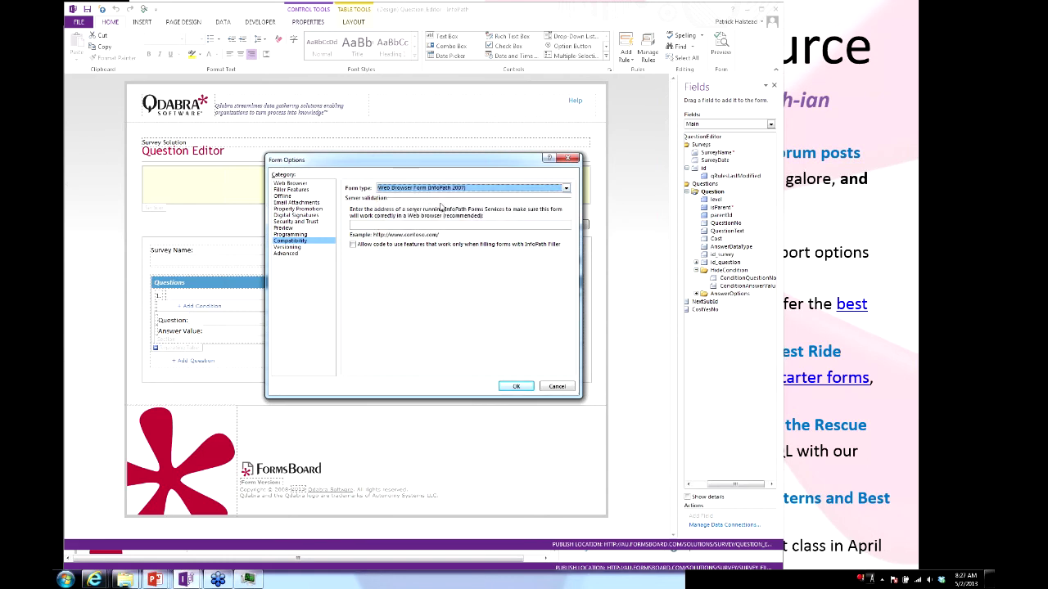
pyautogui.click(517, 386)
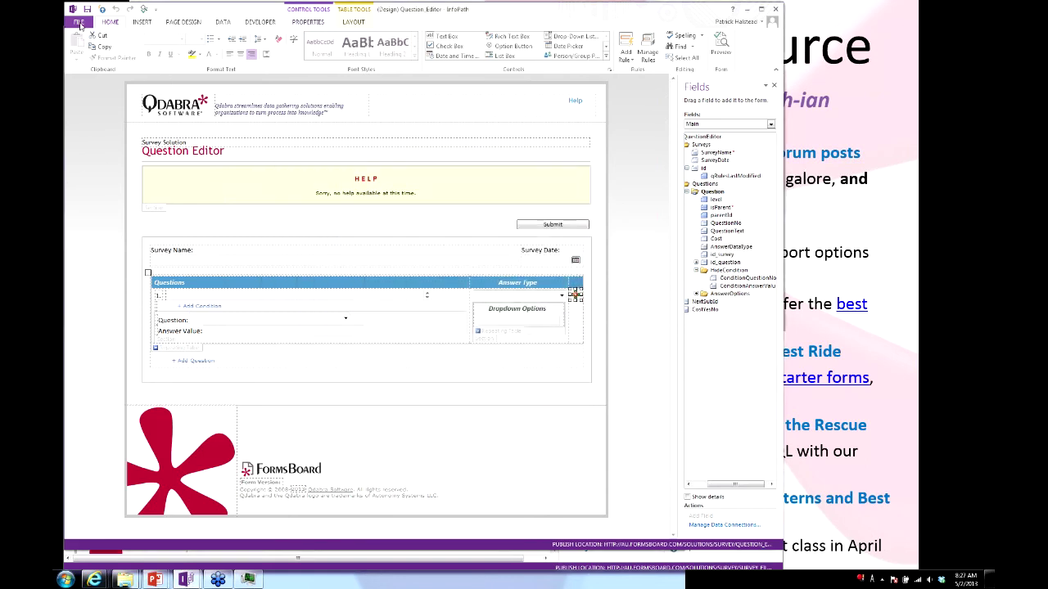
# Review the Design Checker's error list, then return to the presentation slide.
pyautogui.click(79, 22)
pyautogui.press('Escape')
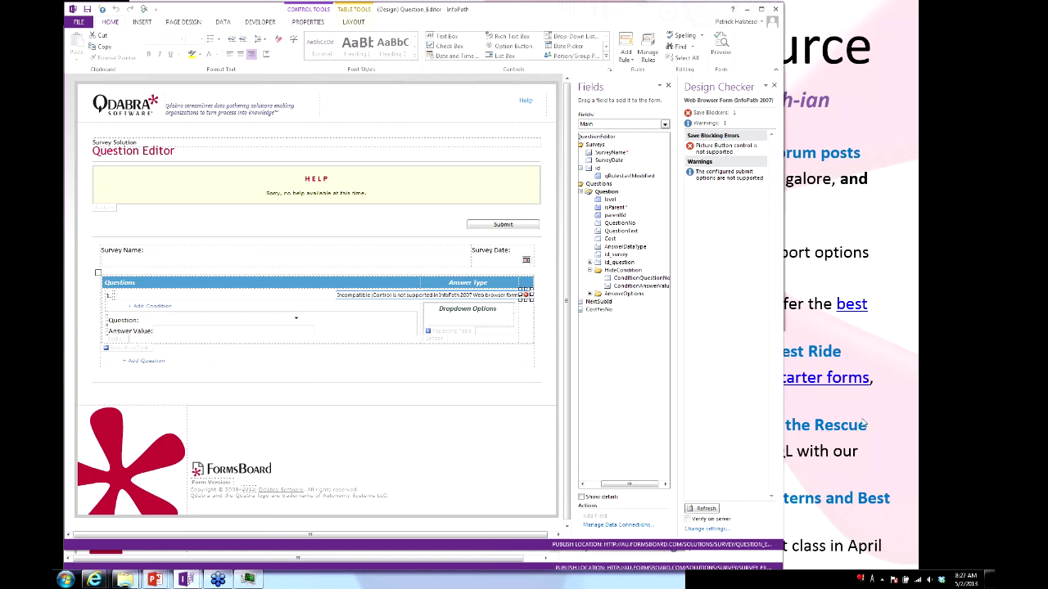
pyautogui.click(915, 316)
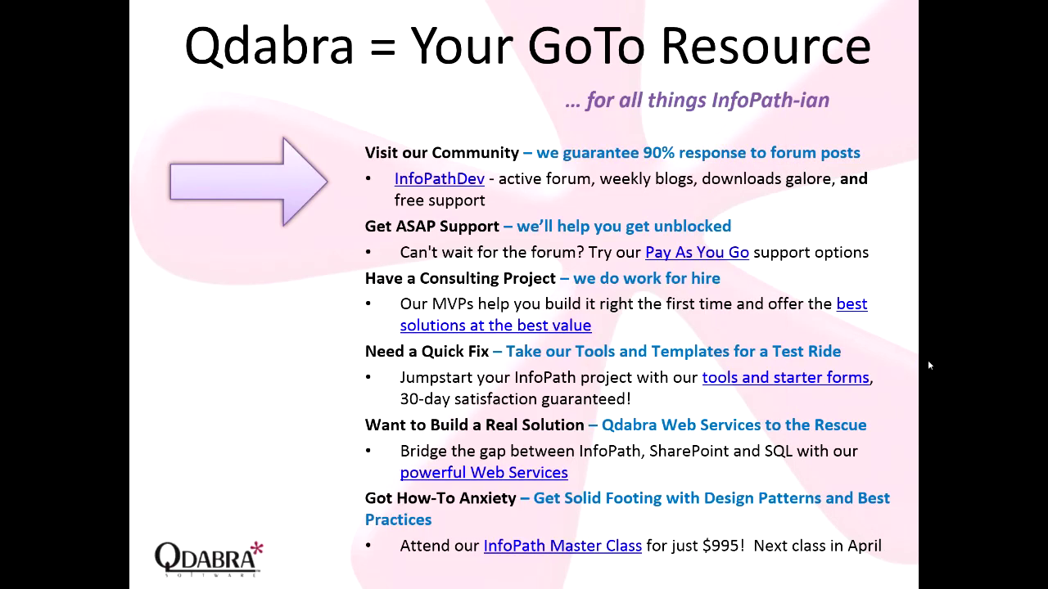